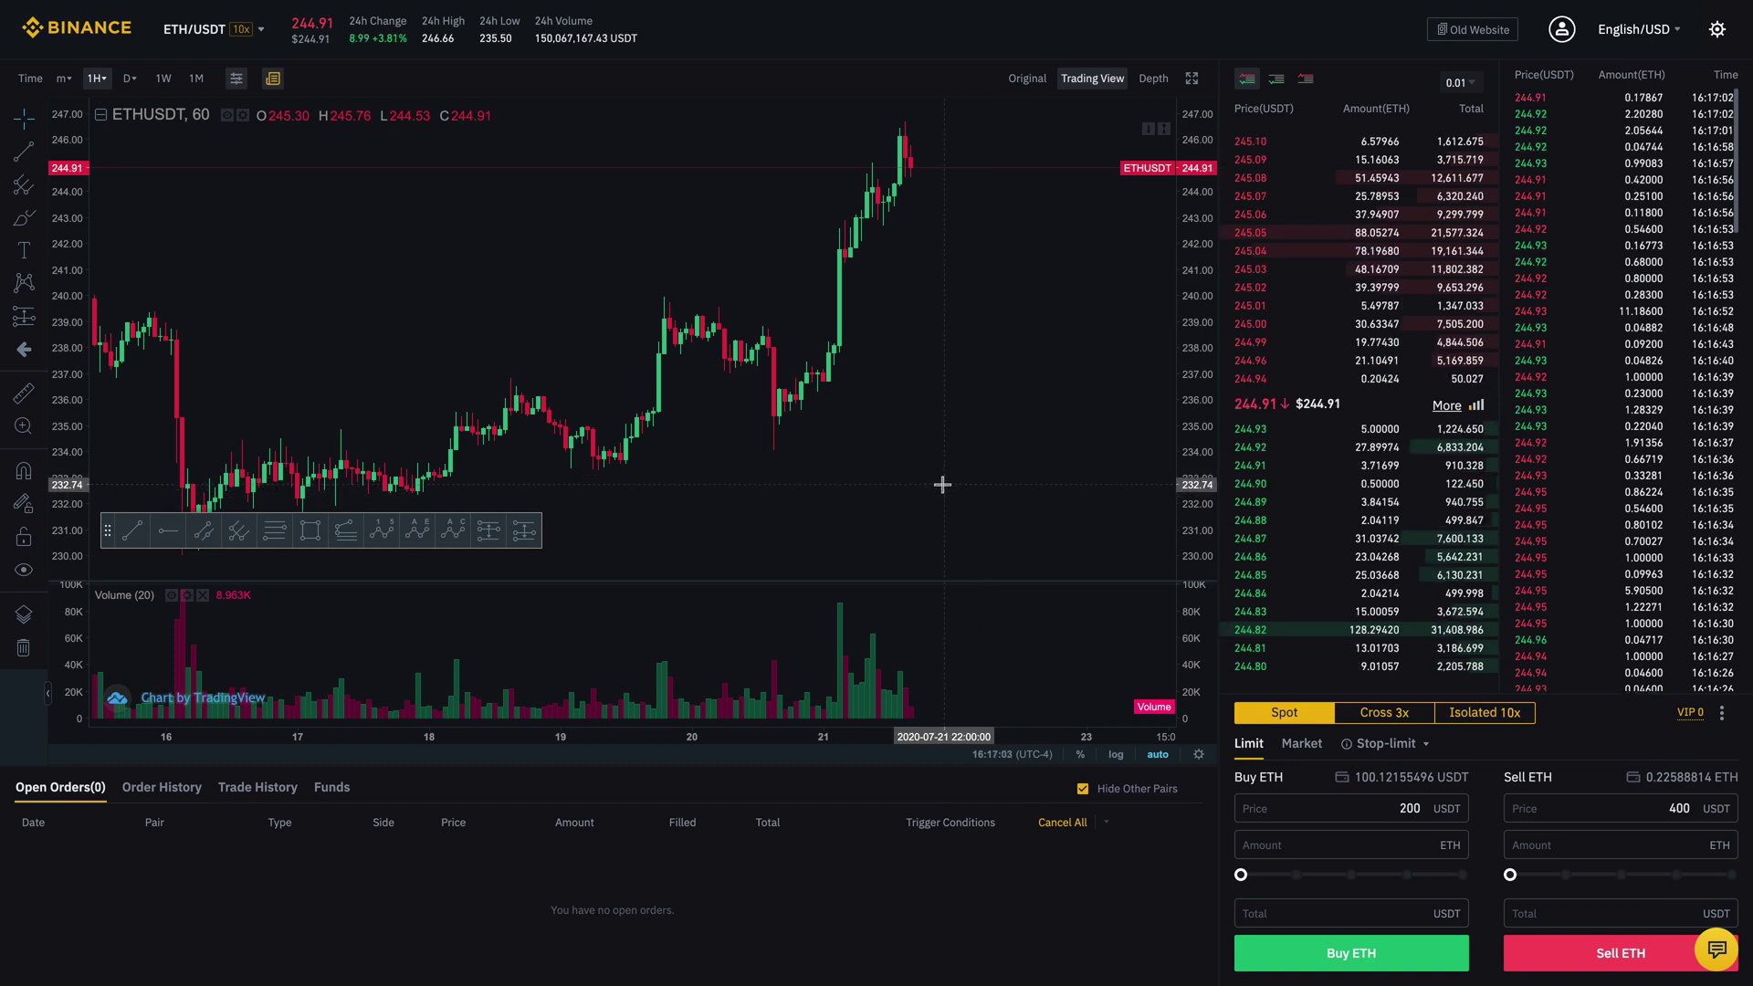
mouse_move(1332, 450)
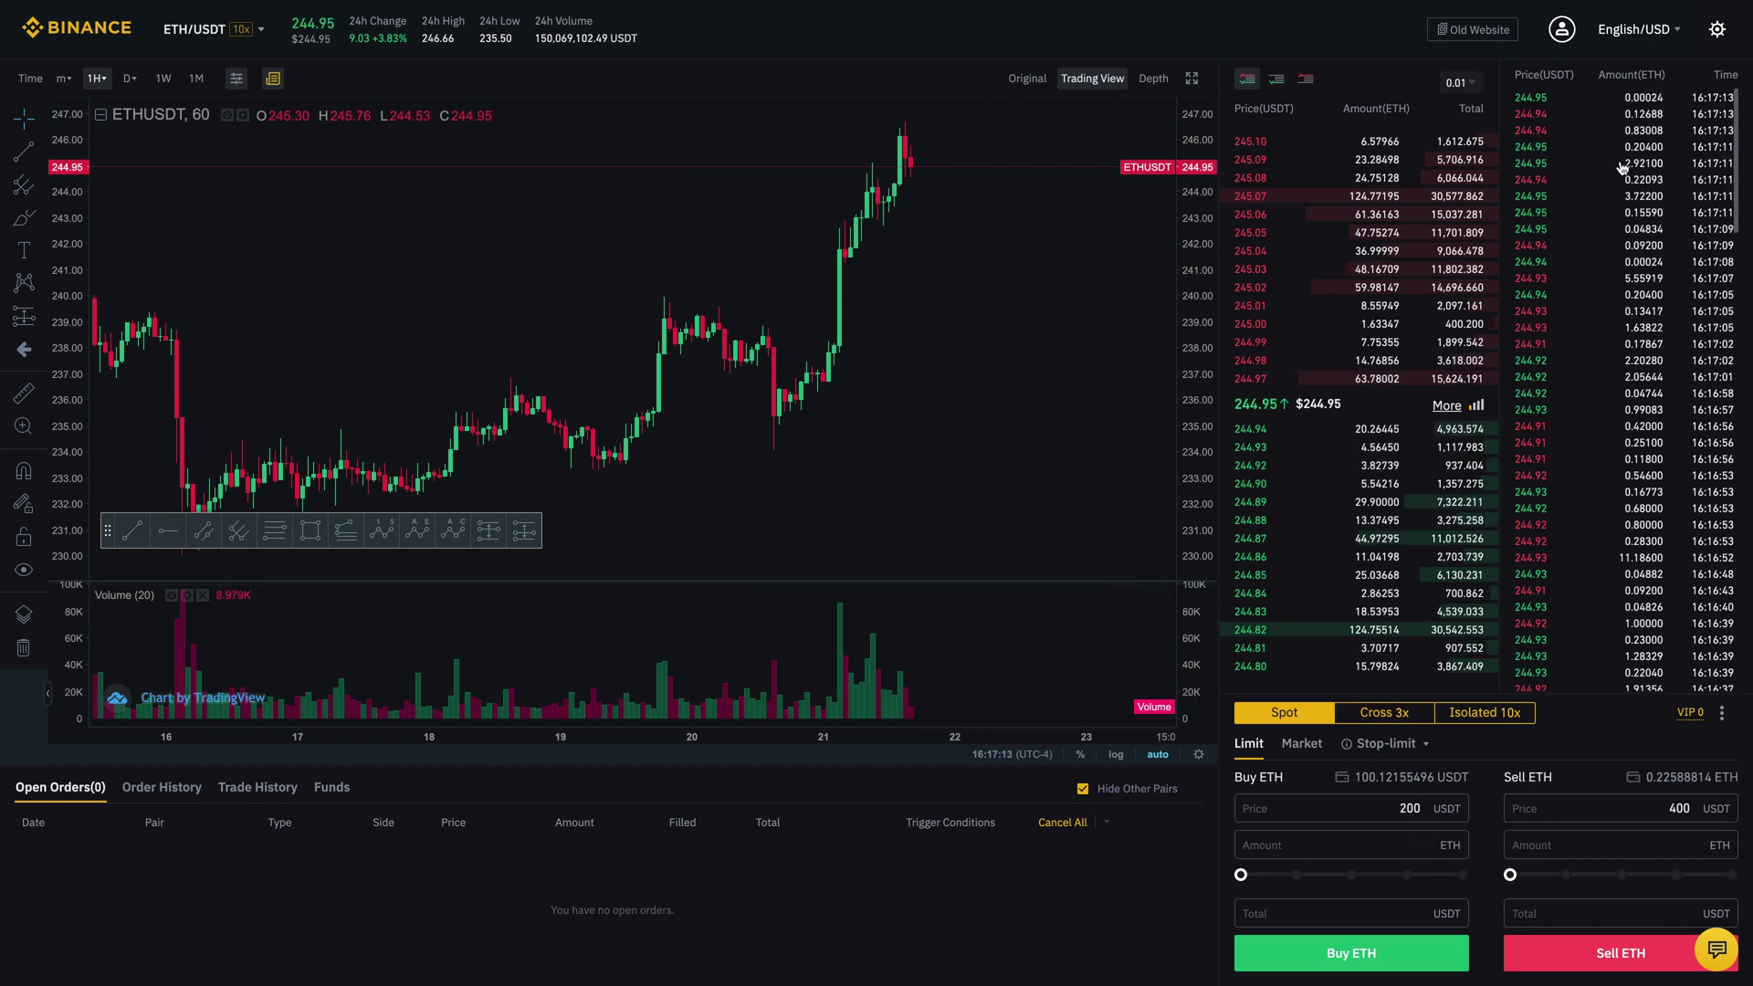
click(1715, 32)
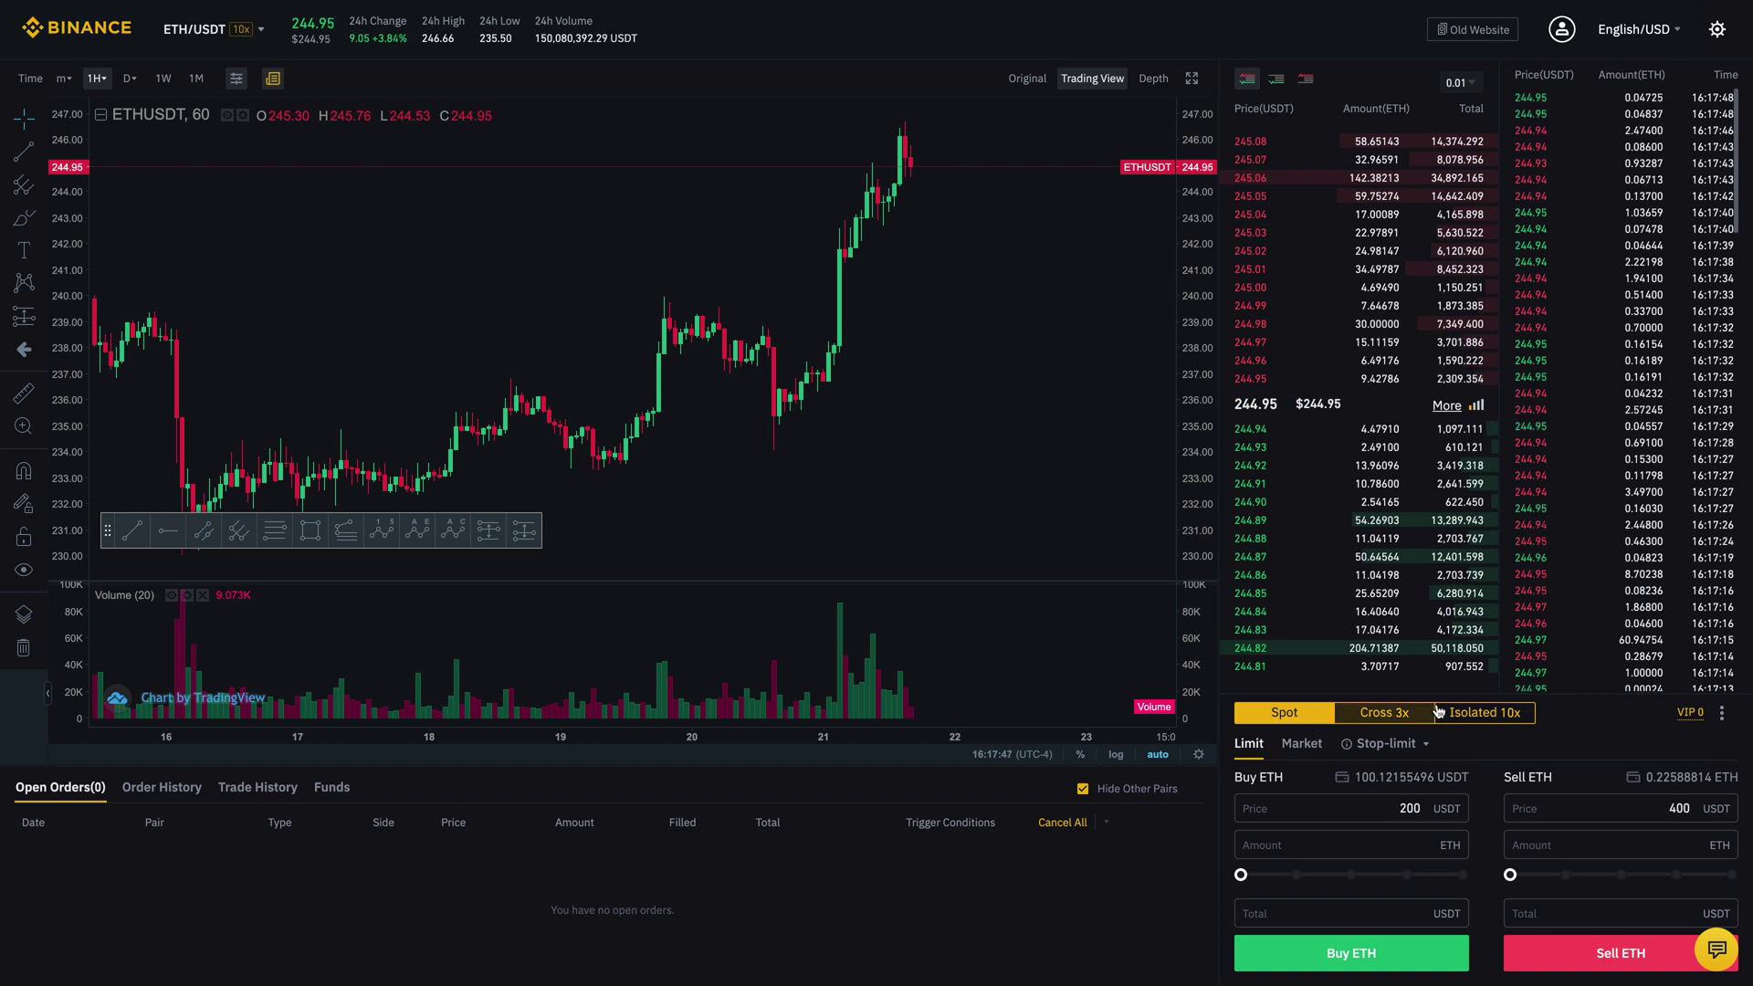
Fill in the limit buy order for ETH with a price of 200 USDT and an amount of 0.1 ETH.
mouse_move(1359, 744)
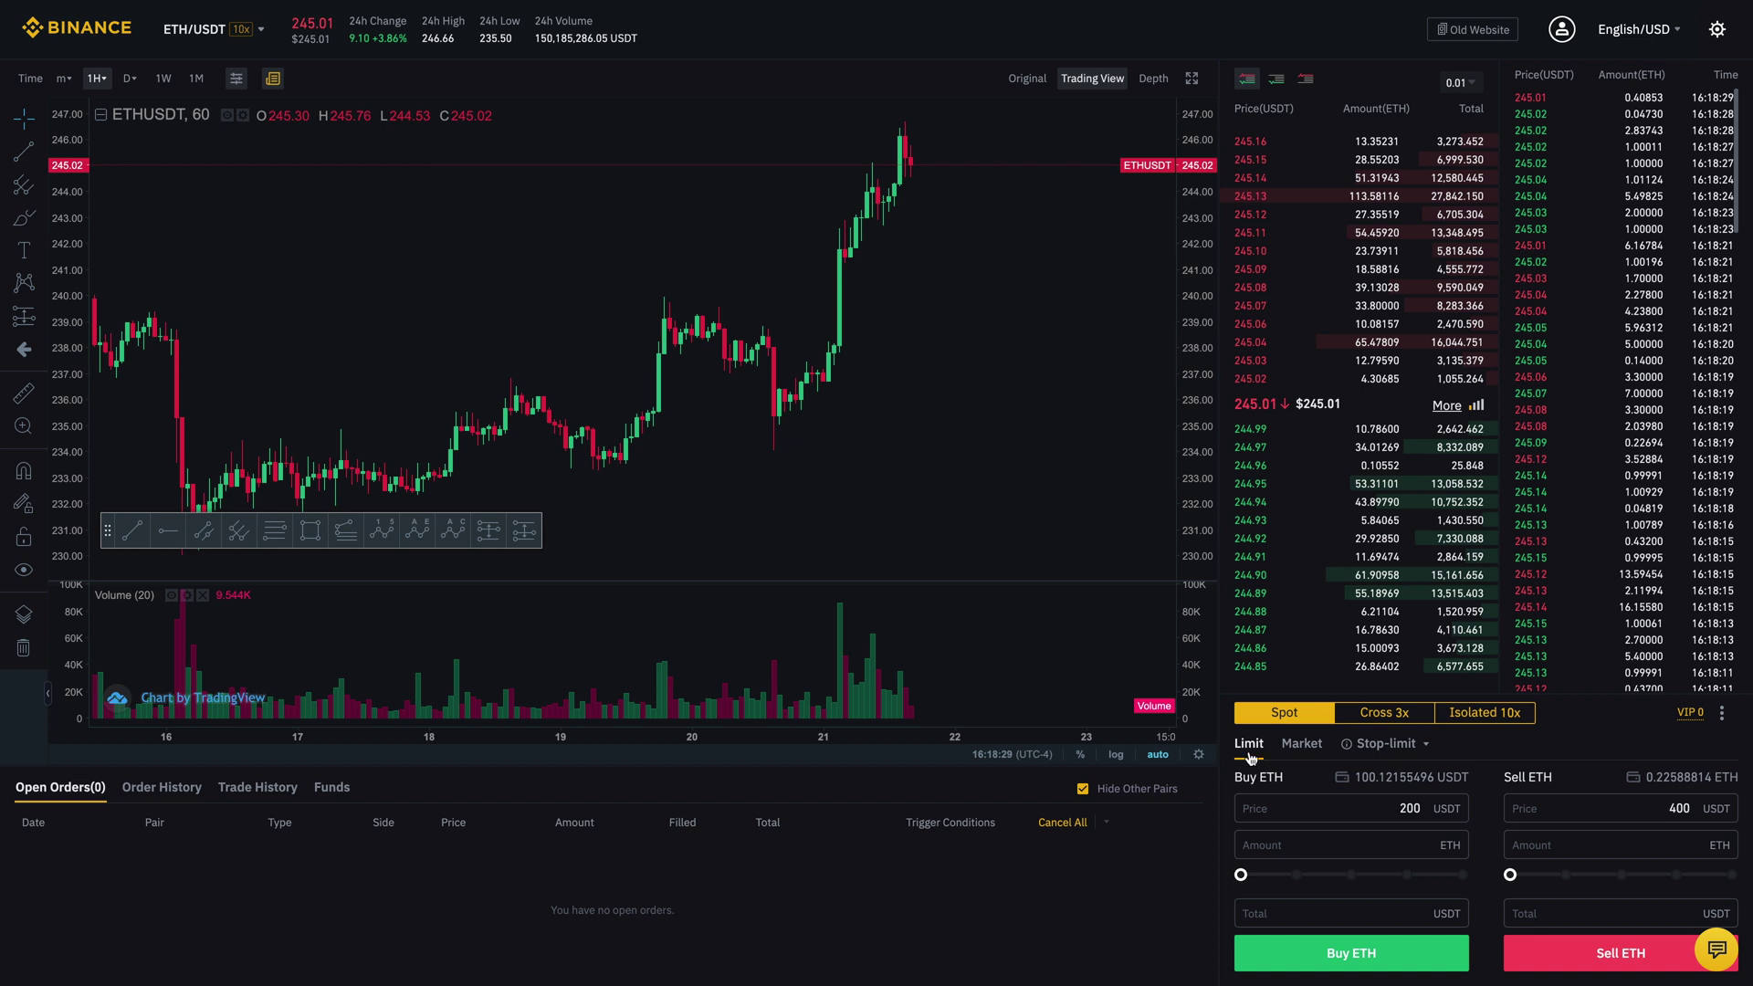
drag(1347, 806, 1449, 815)
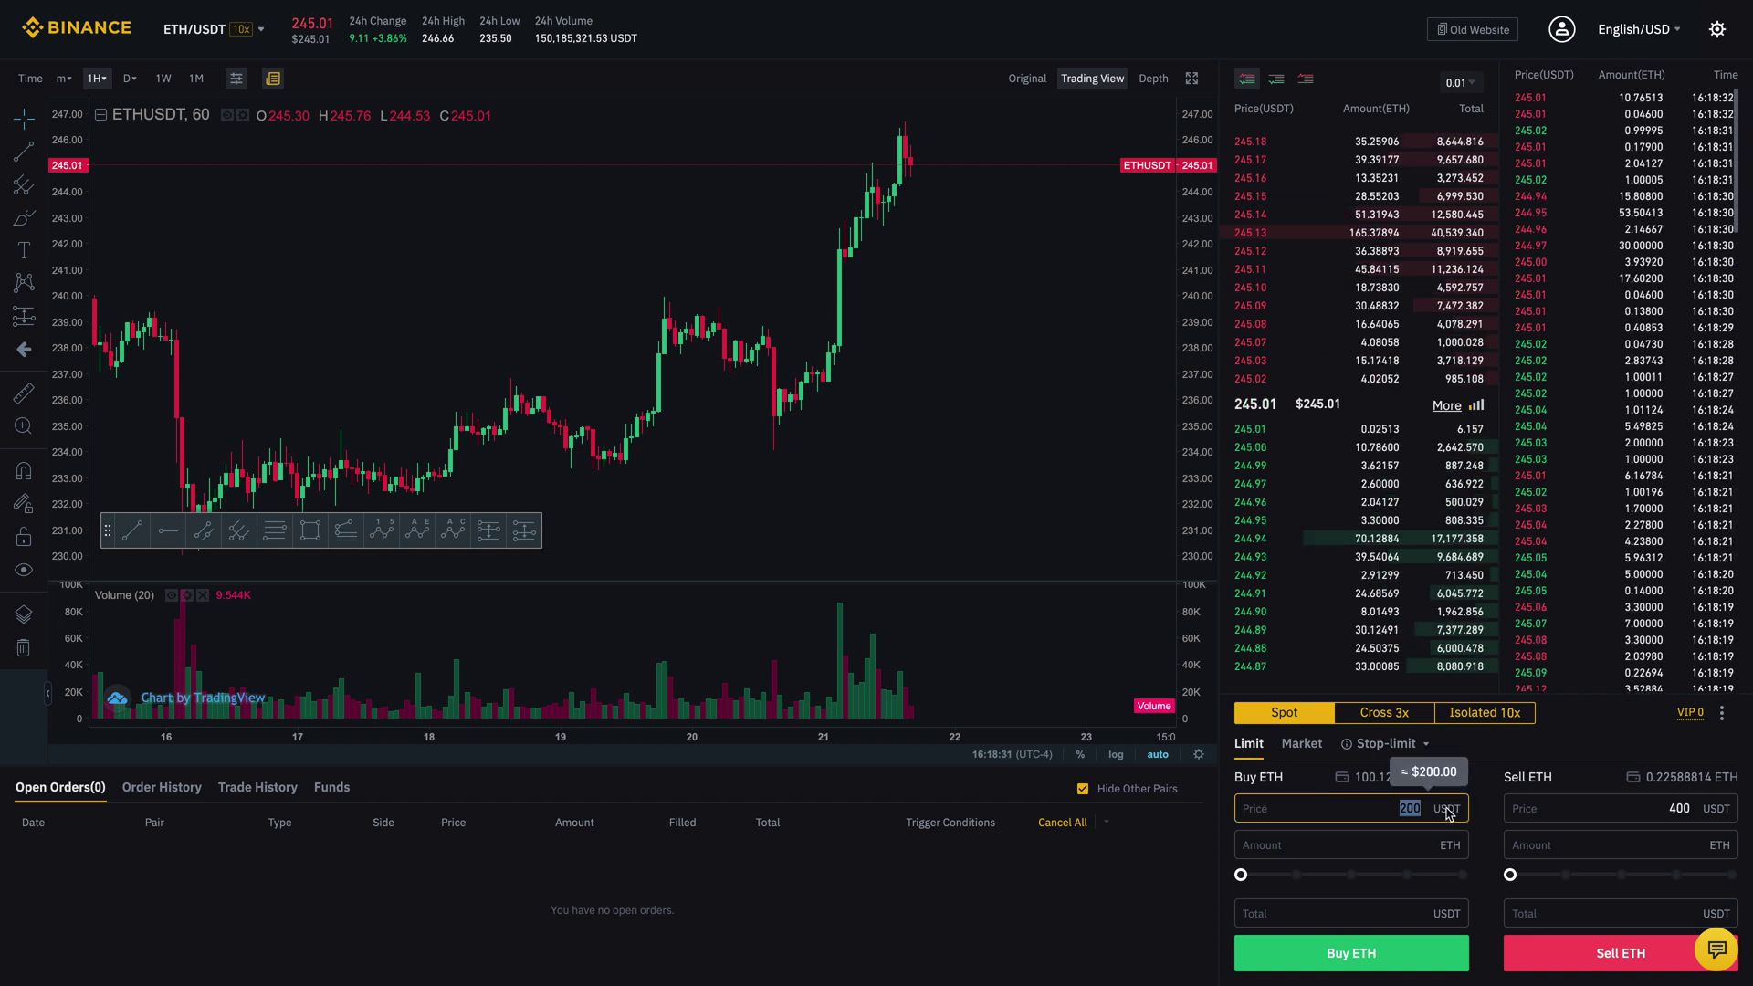
text(20)
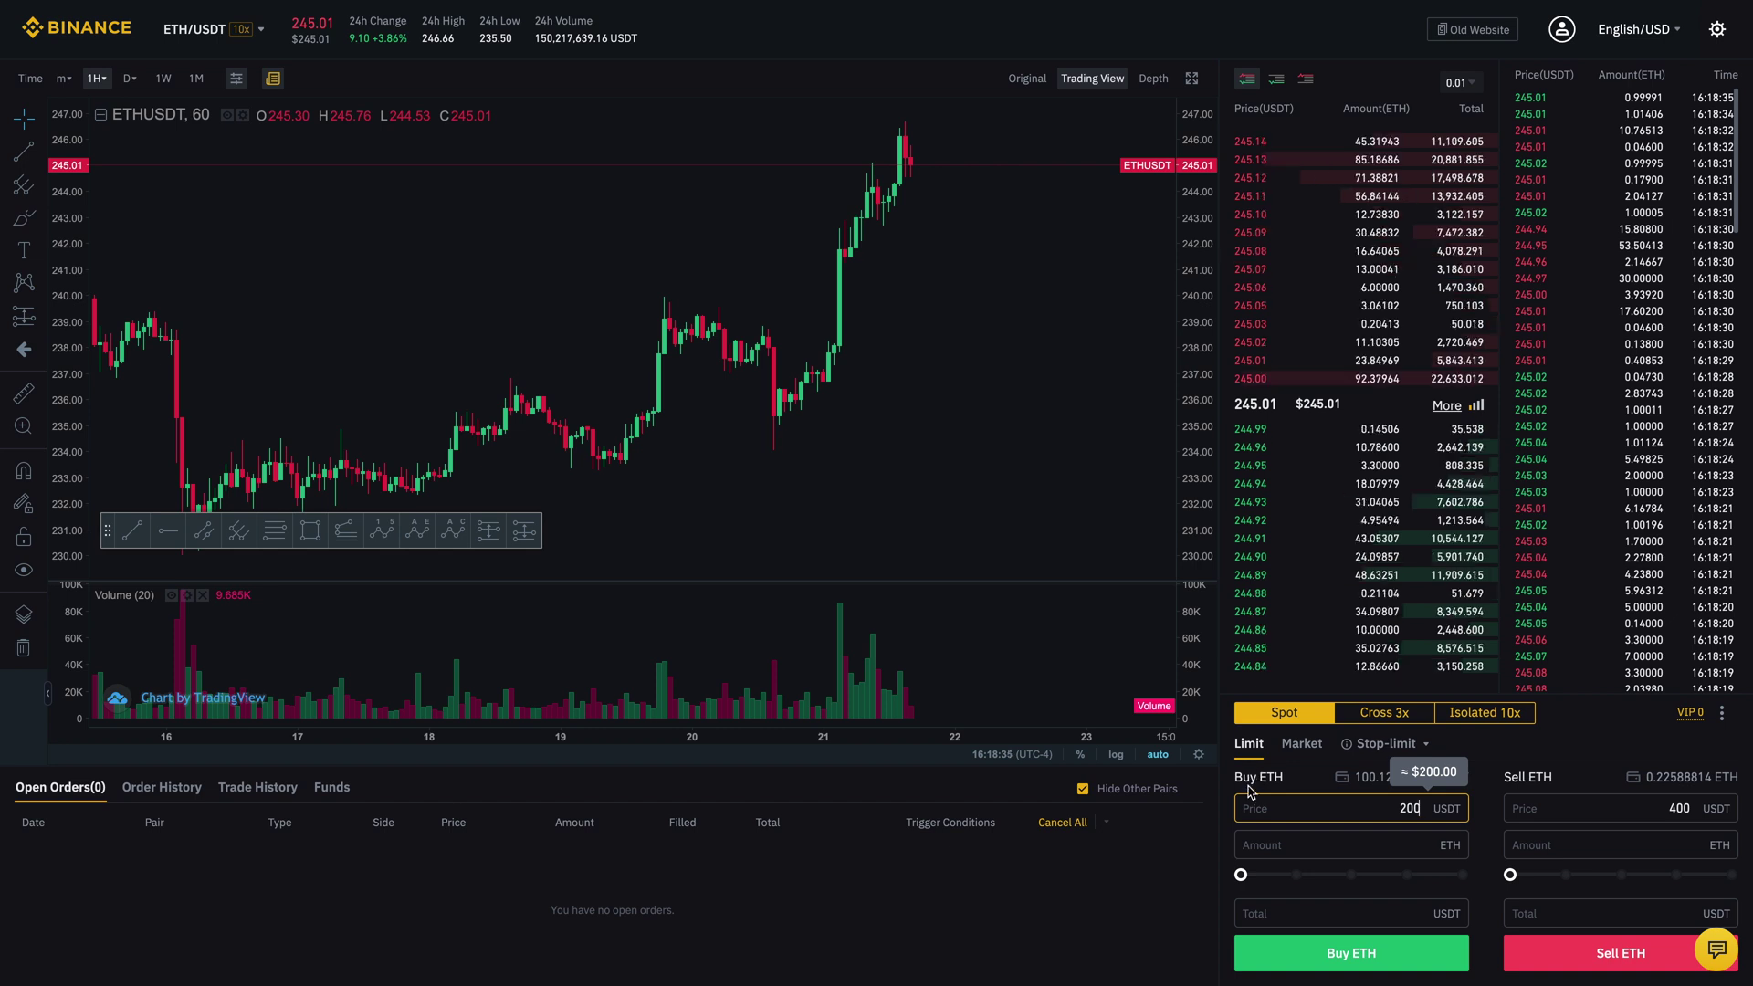
click(1415, 844)
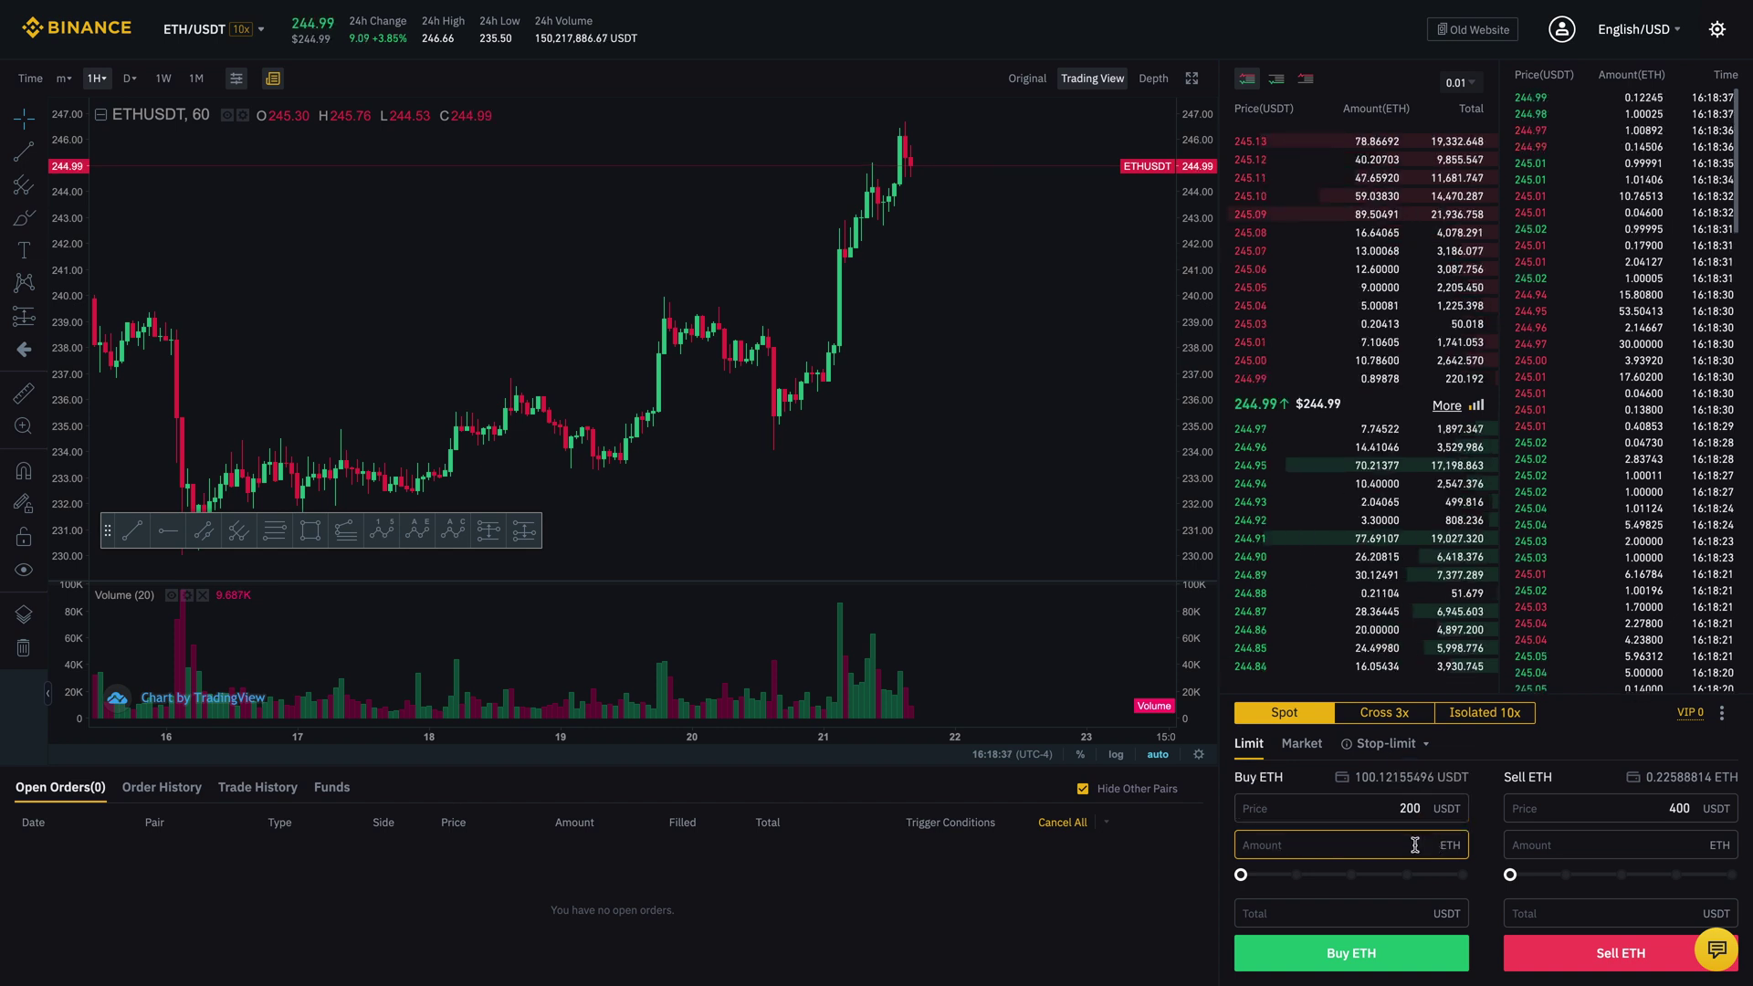
text(0)
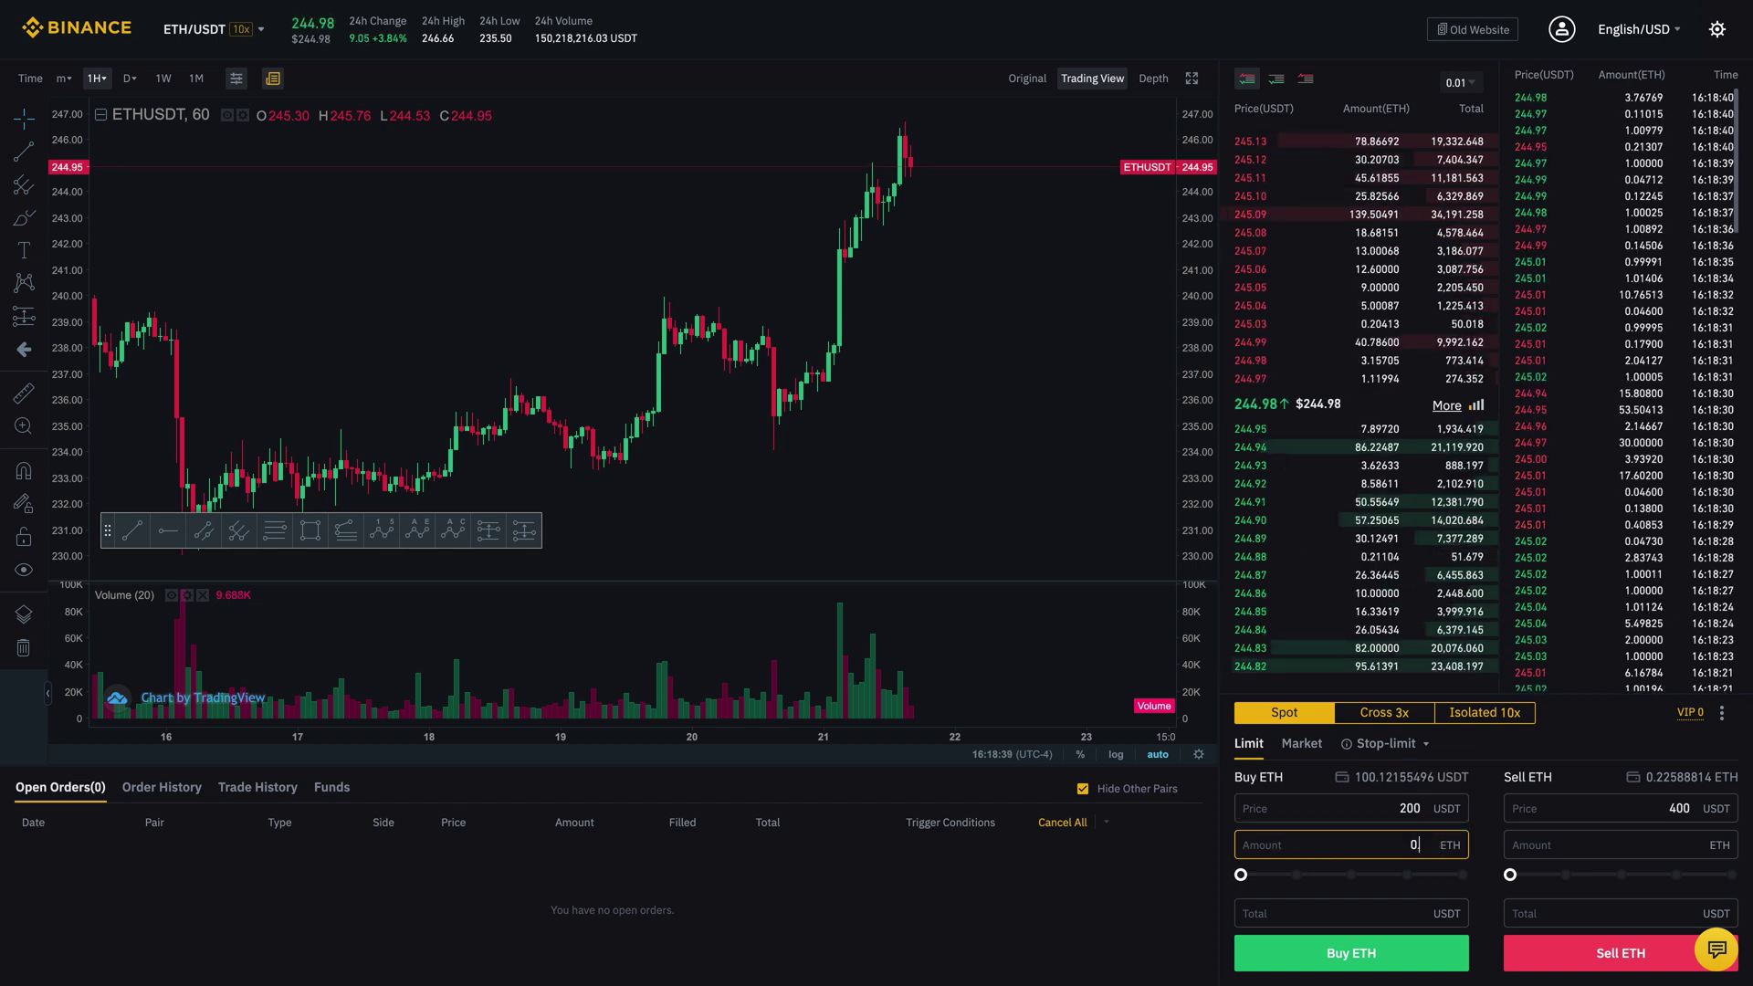
text(.1)
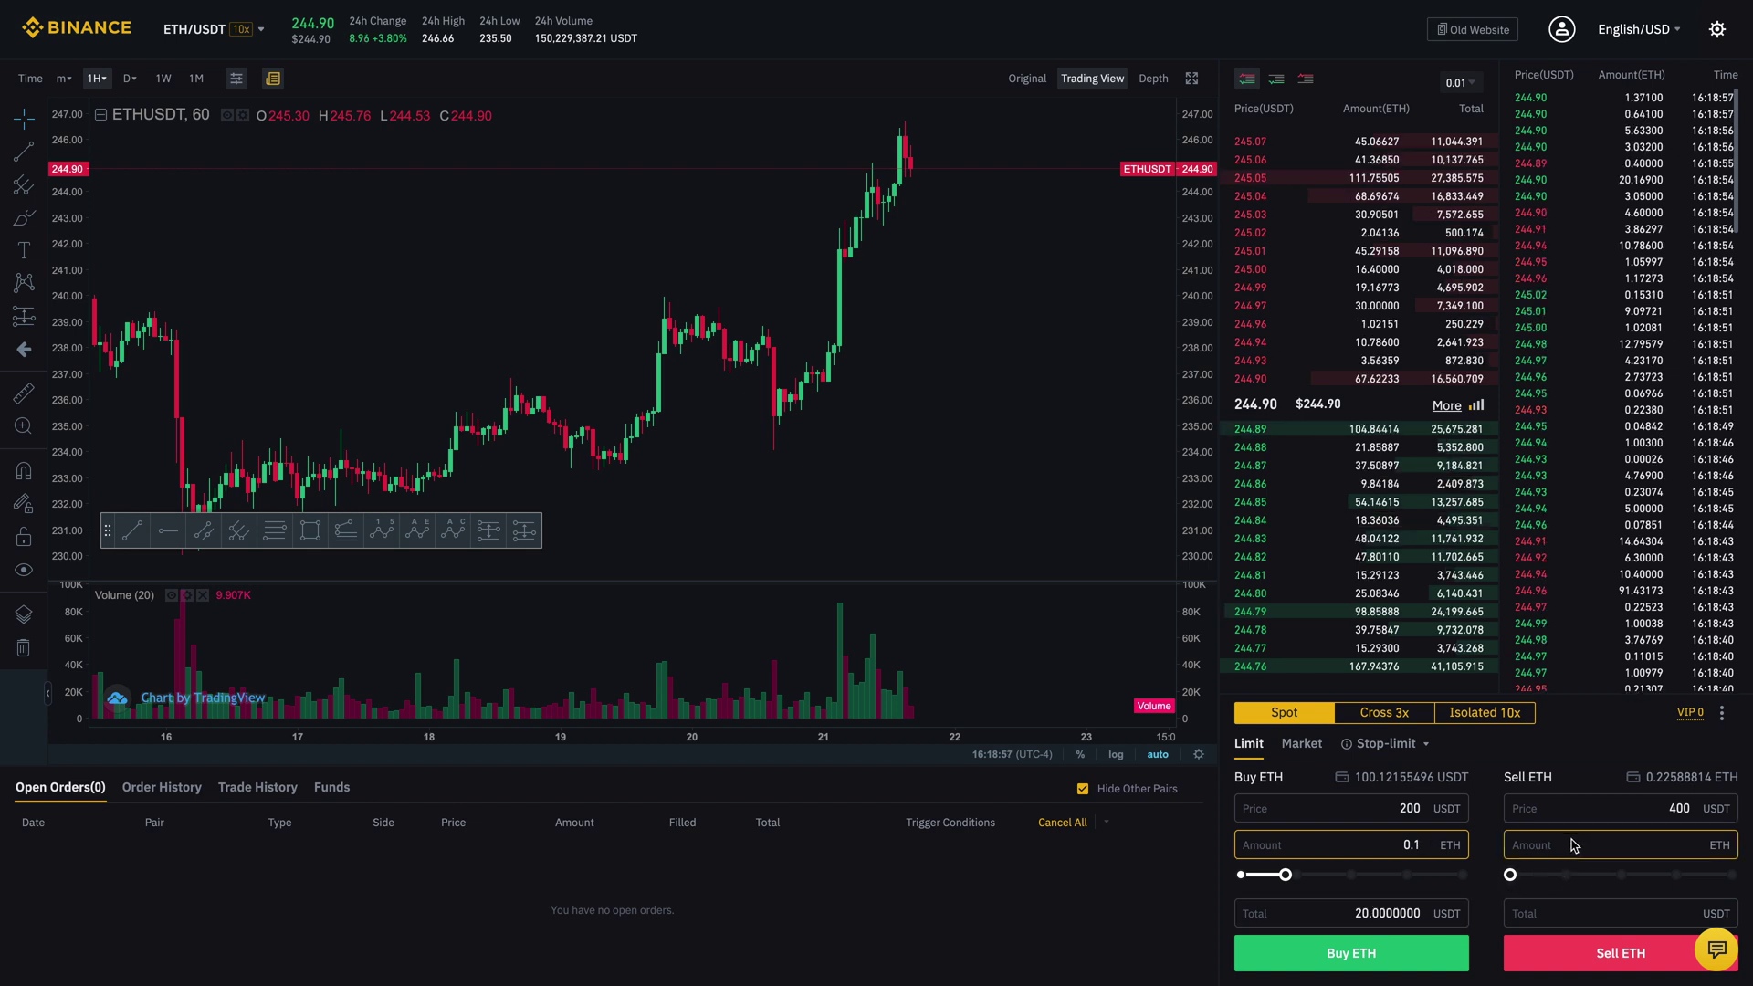
Set the limit sell order's amount to 0.1 ETH.
click(1608, 812)
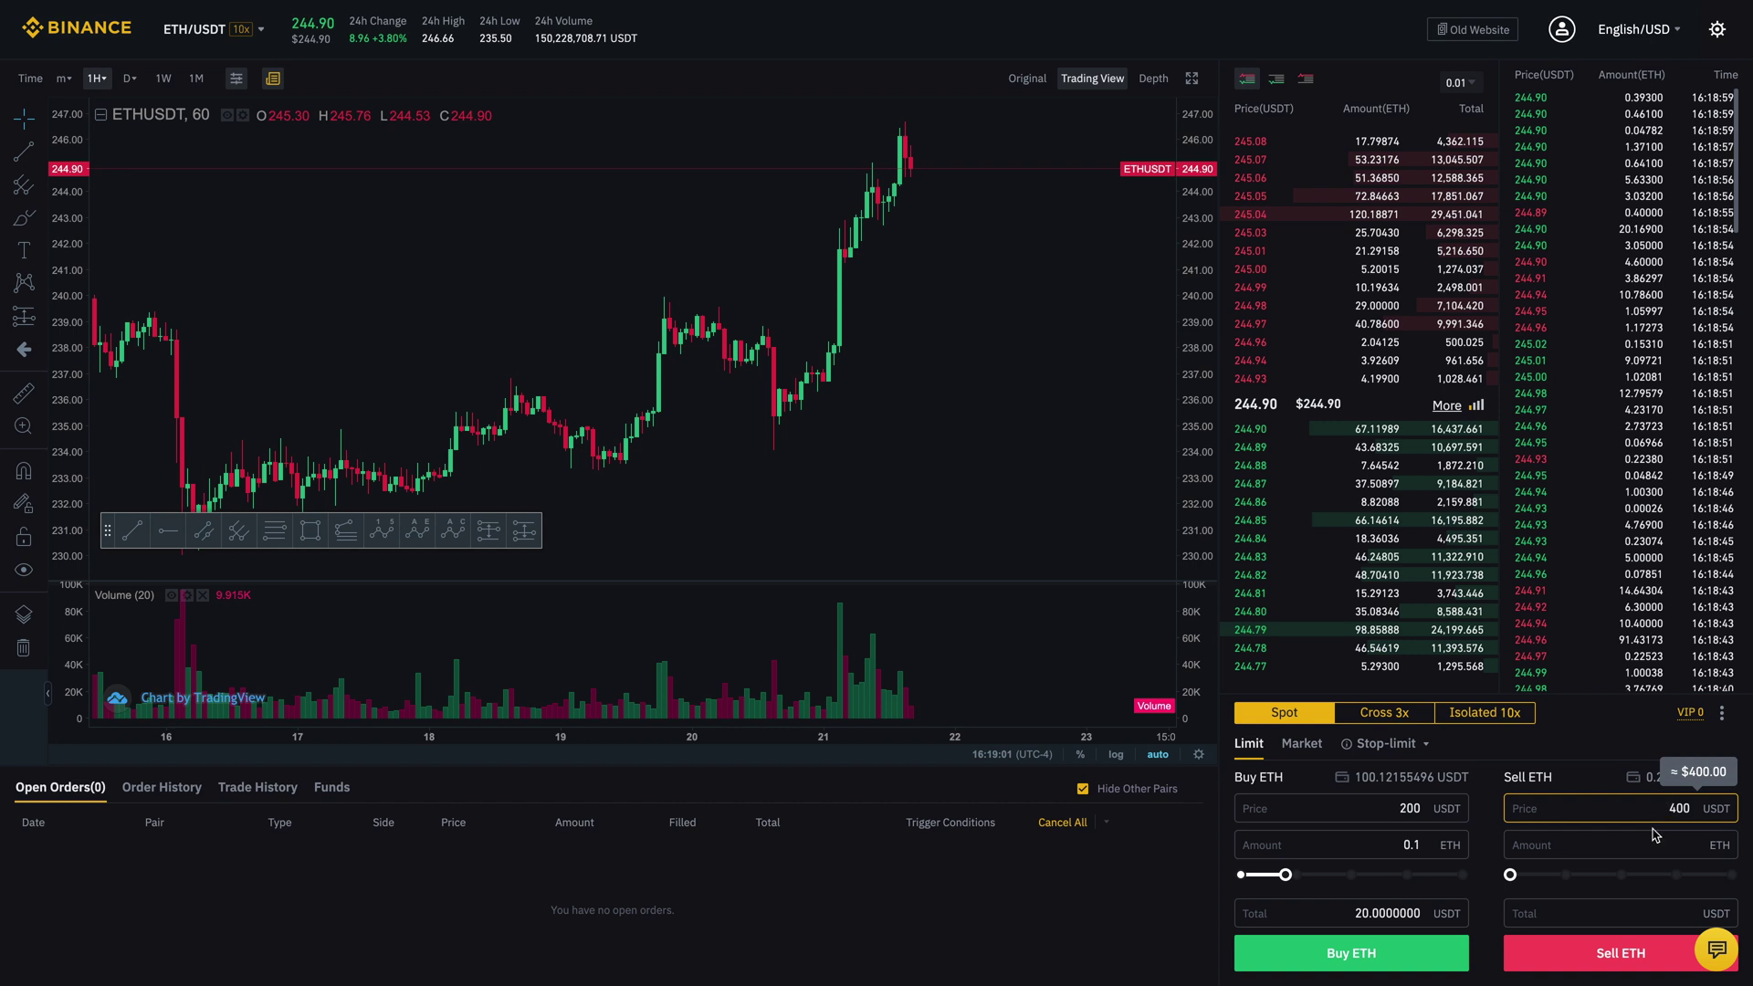
click(1668, 847)
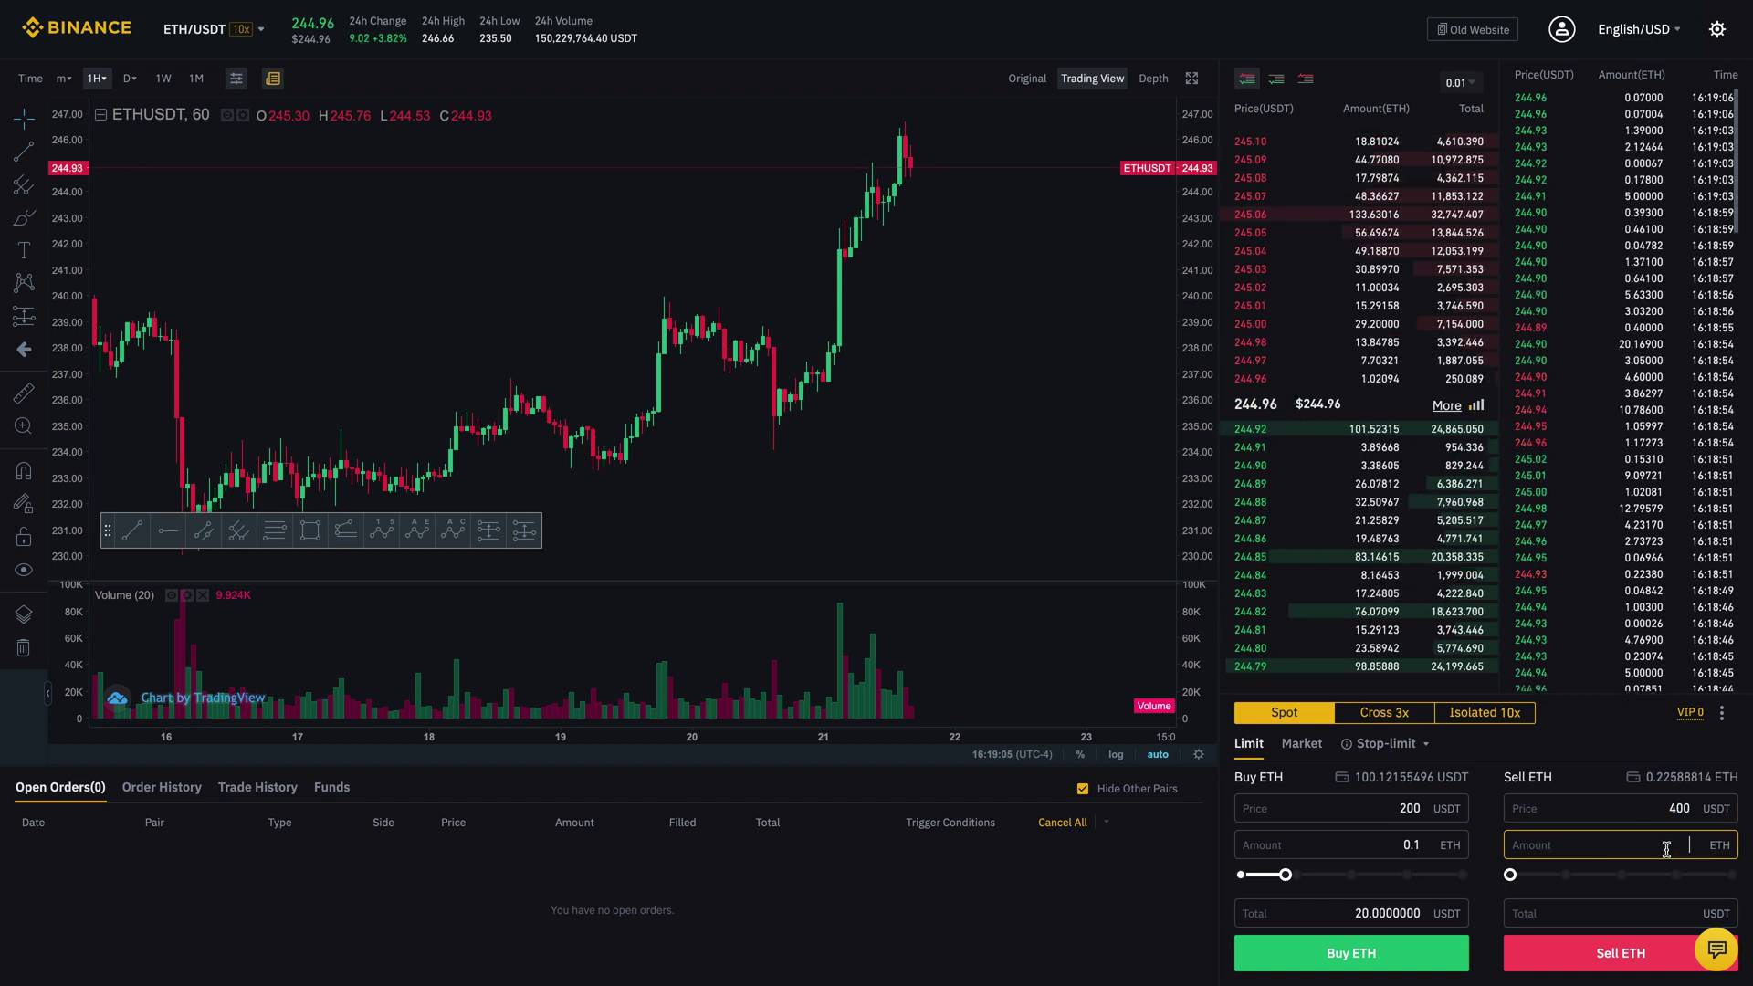
text(0.1)
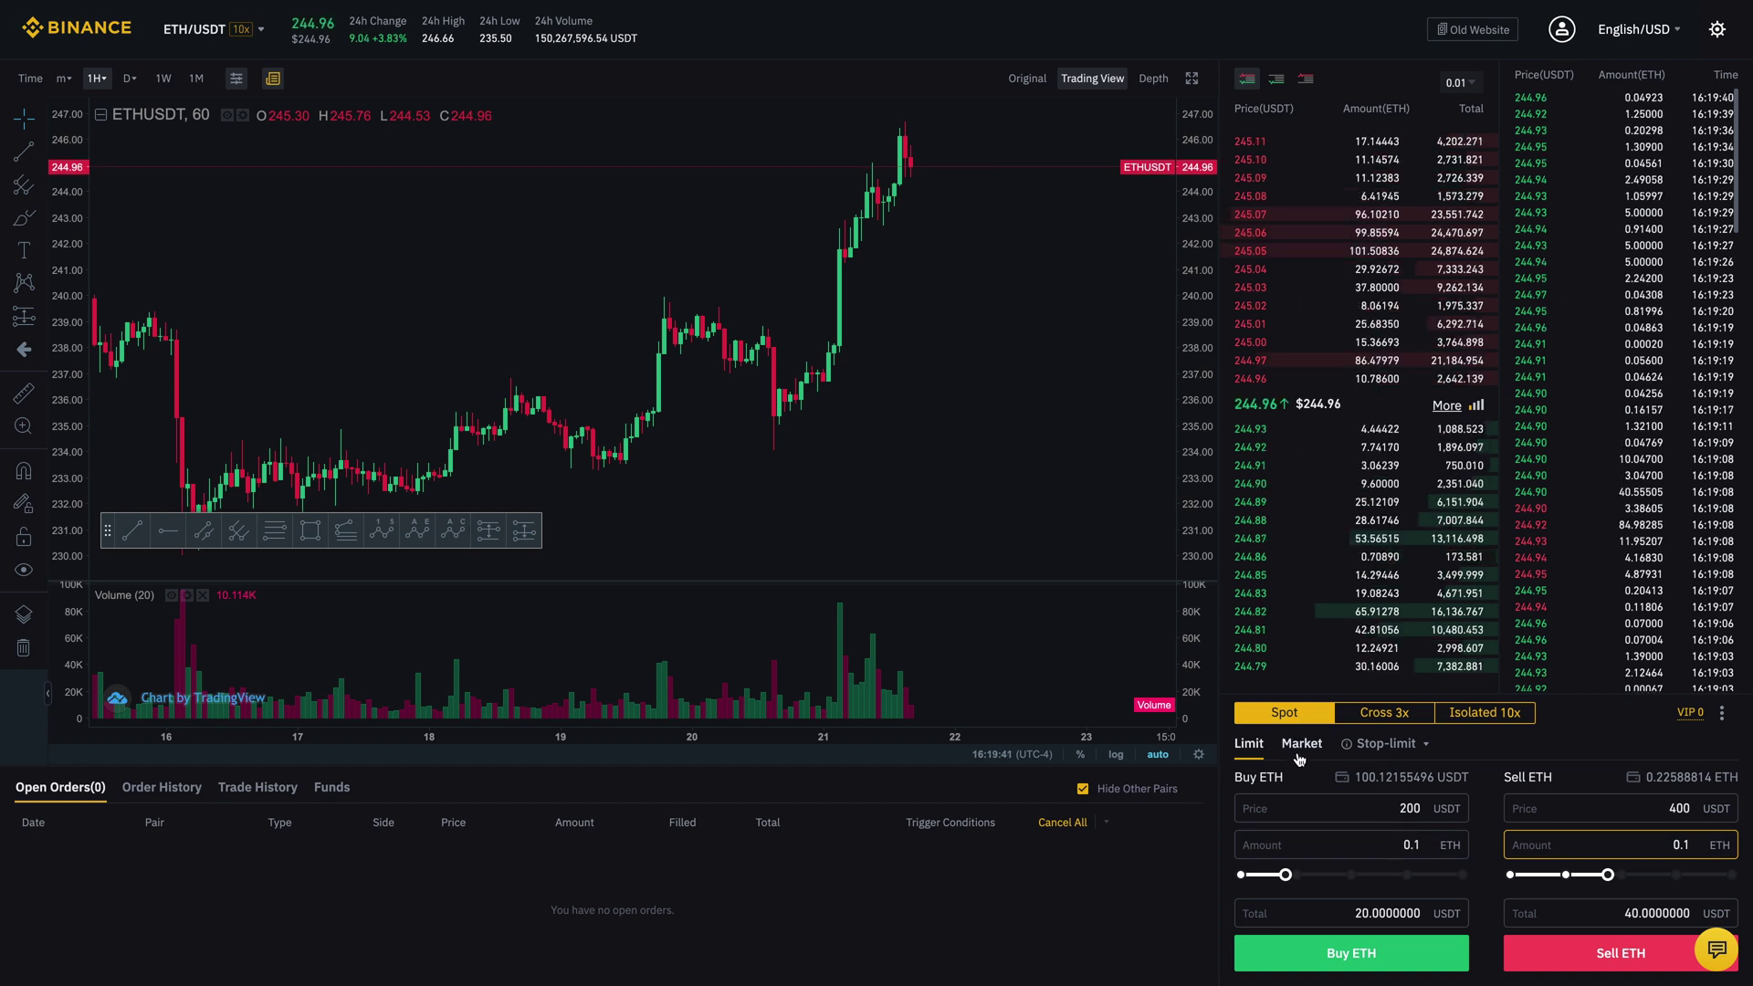
Switch the order form to Market and examine the current price and the bids and asks in the order book.
click(1300, 743)
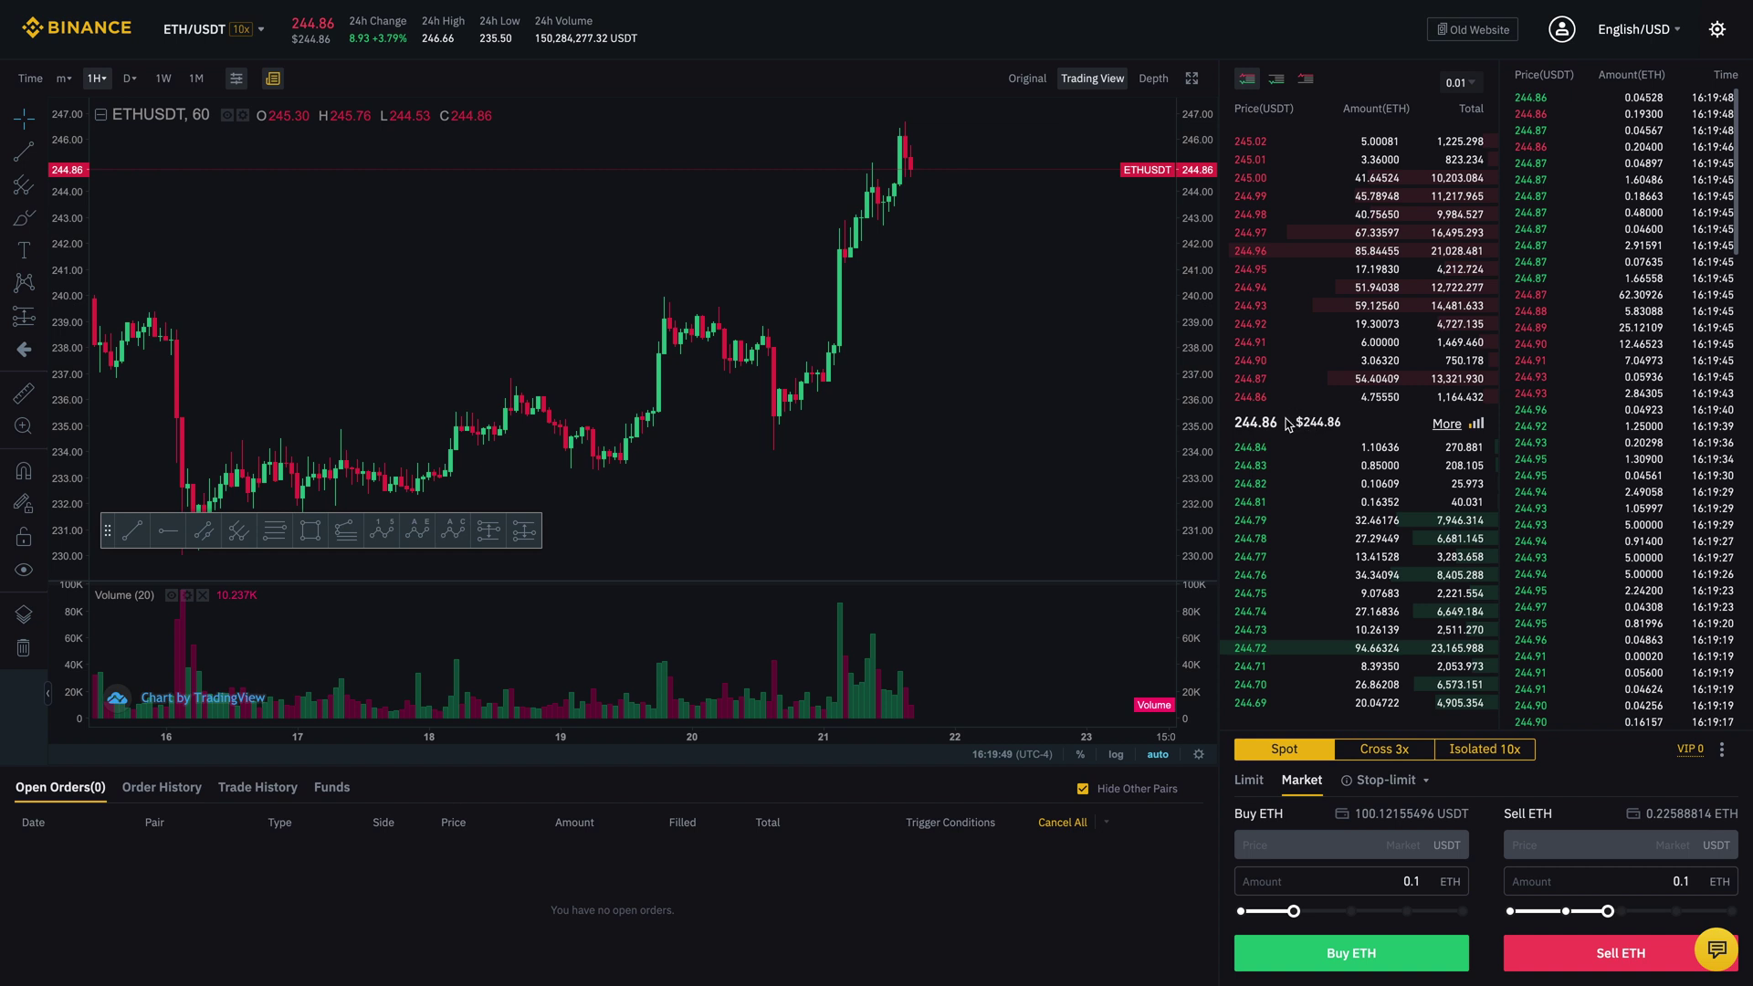
mouse_move(1340, 576)
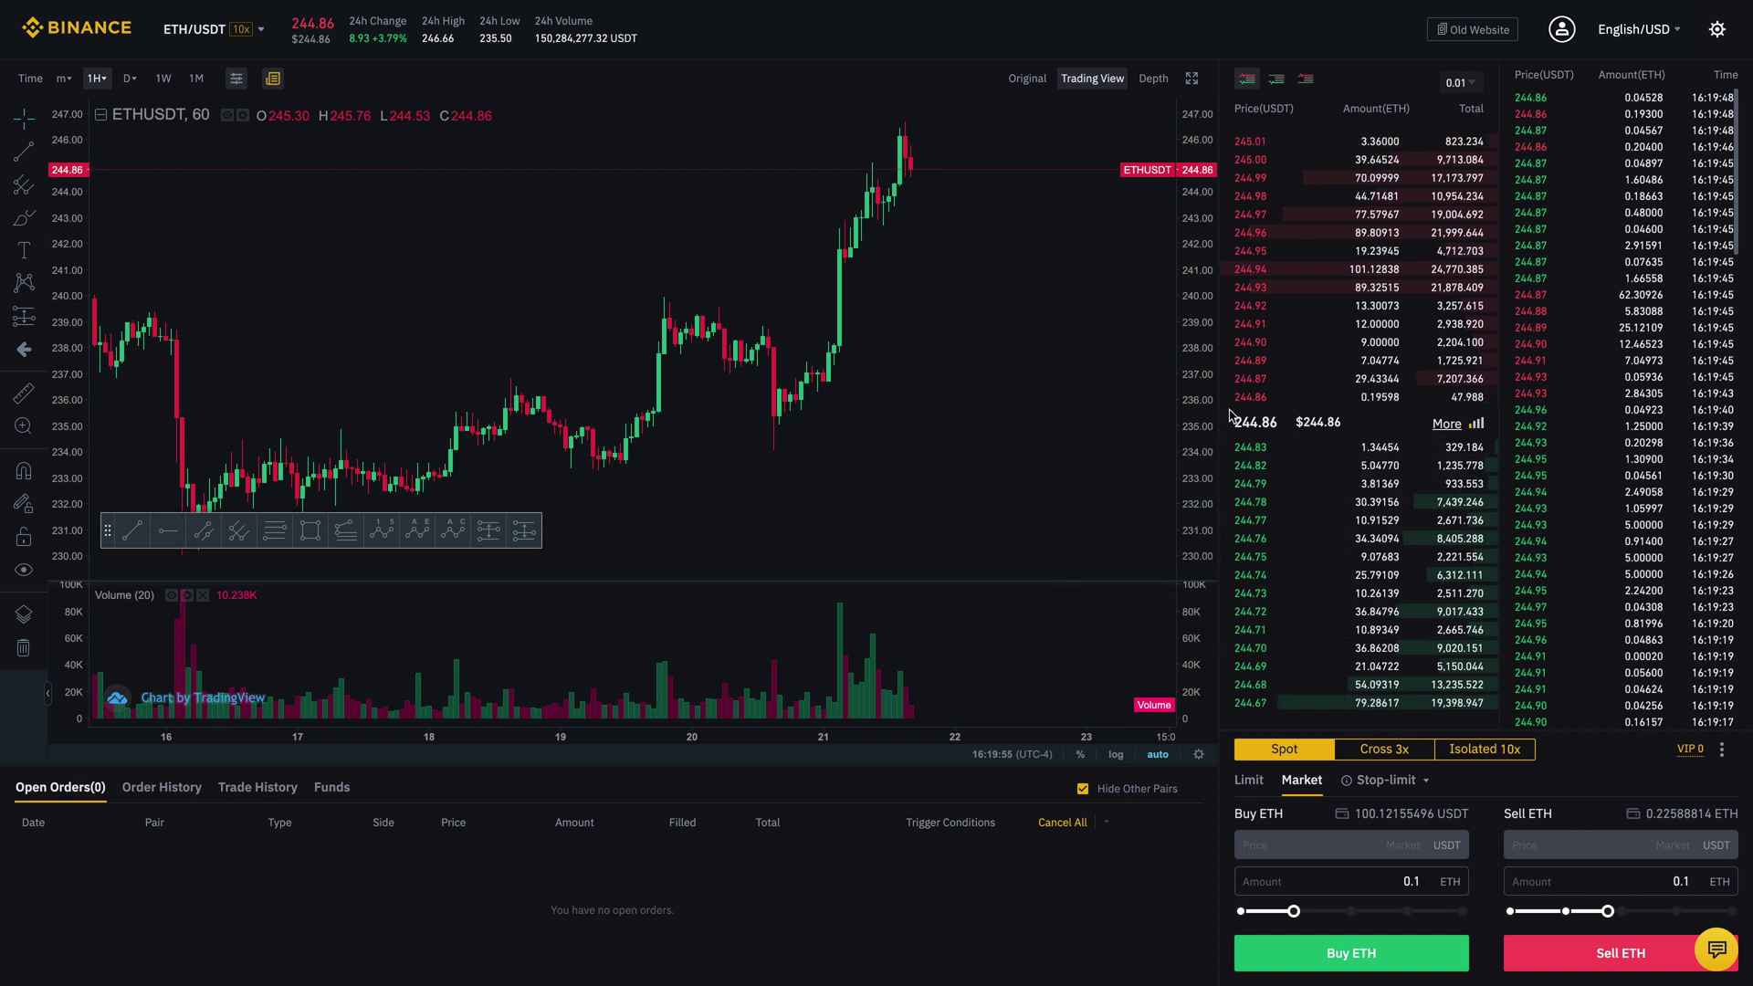
mouse_move(1264, 399)
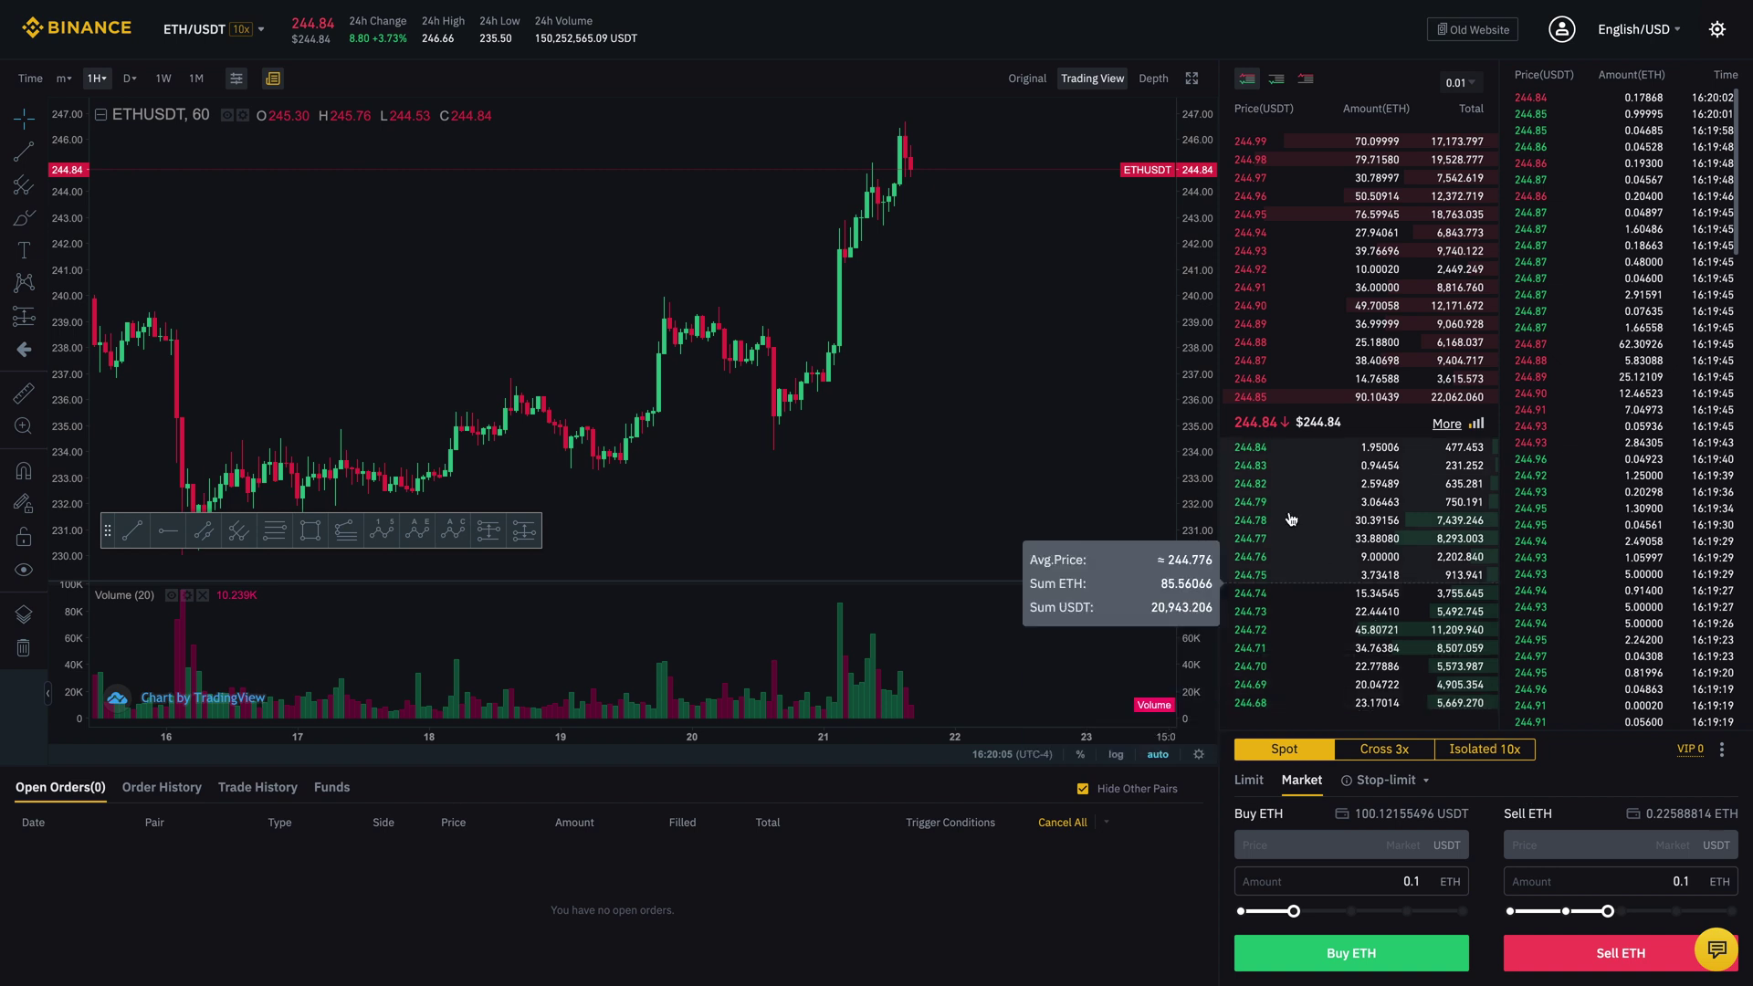
mouse_move(1287, 457)
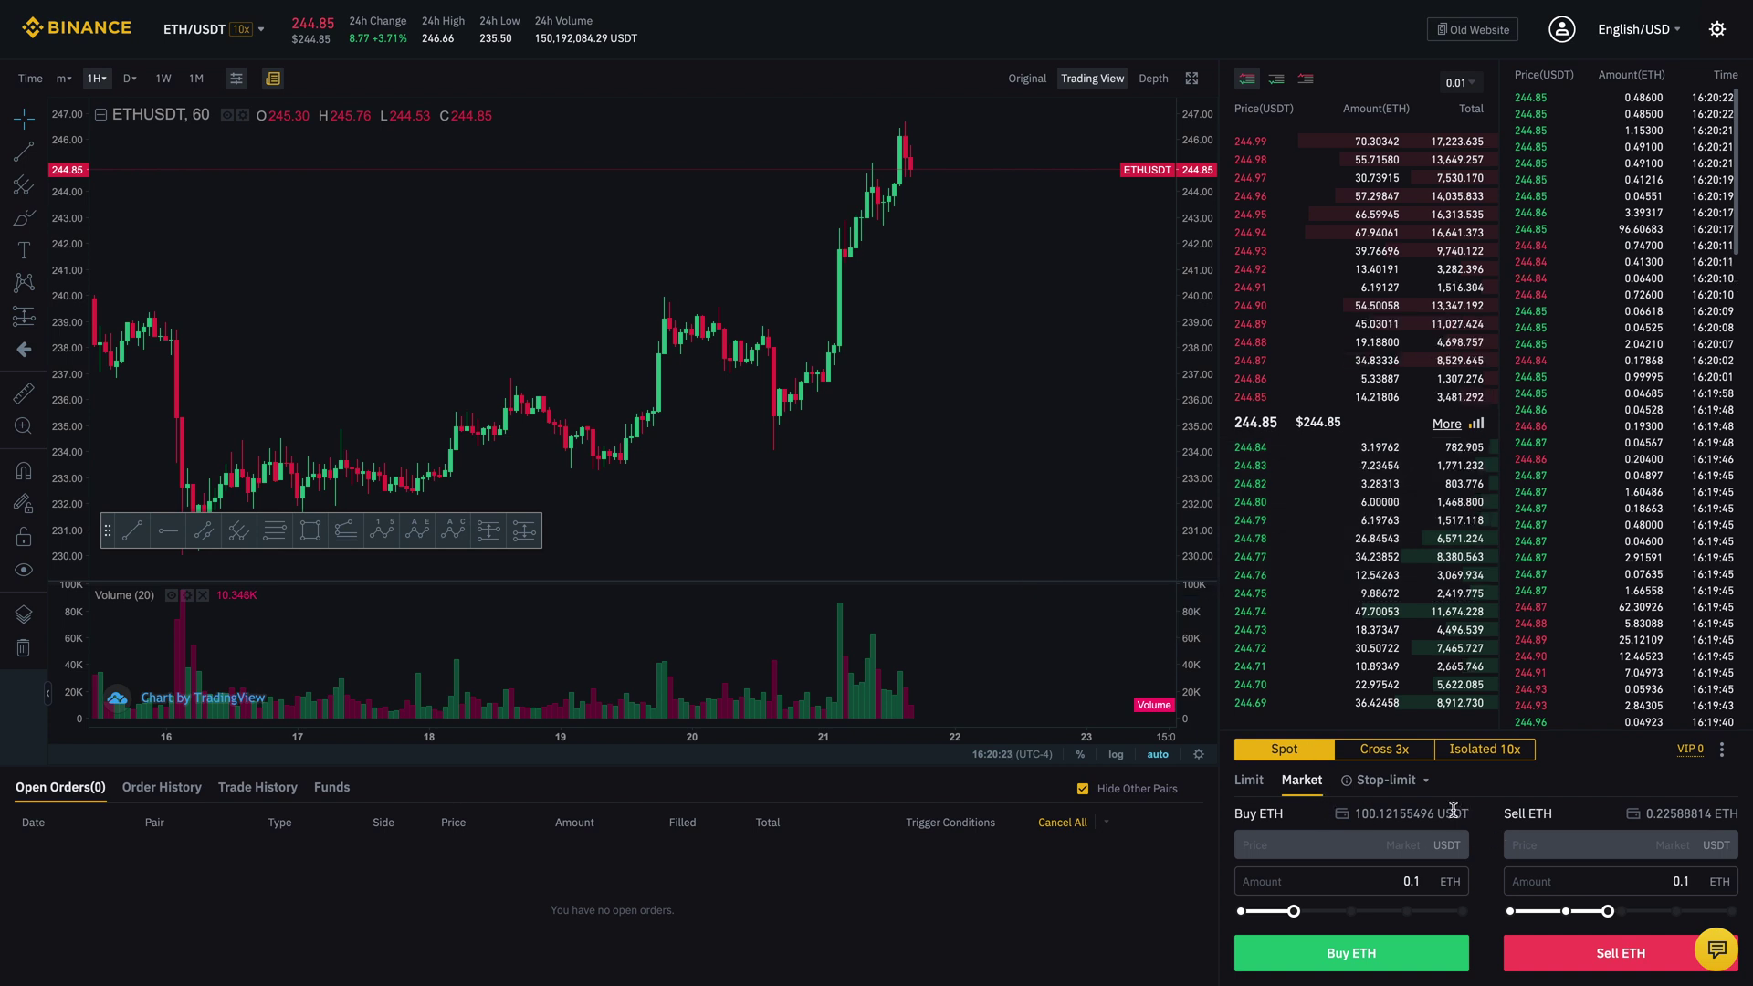
Switch the order form to Stop-limit, review the buy side's stop and limit prices, and set its amount to 0.1 ETH.
click(1409, 787)
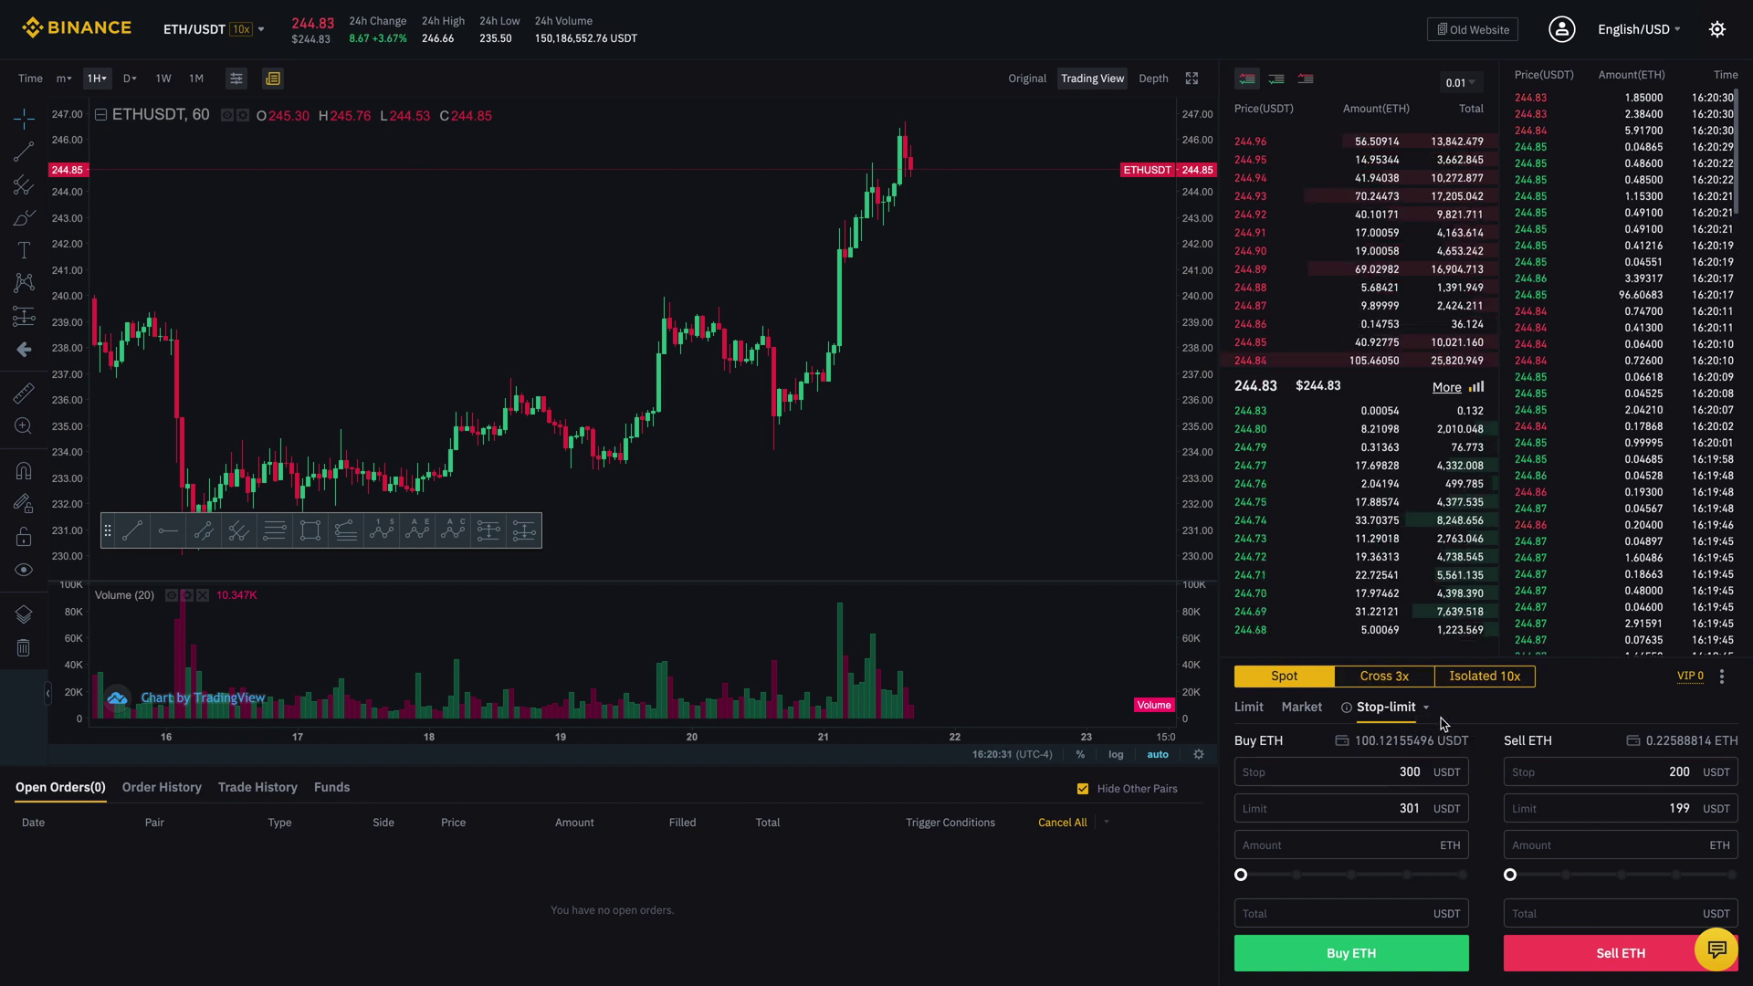
click(1389, 772)
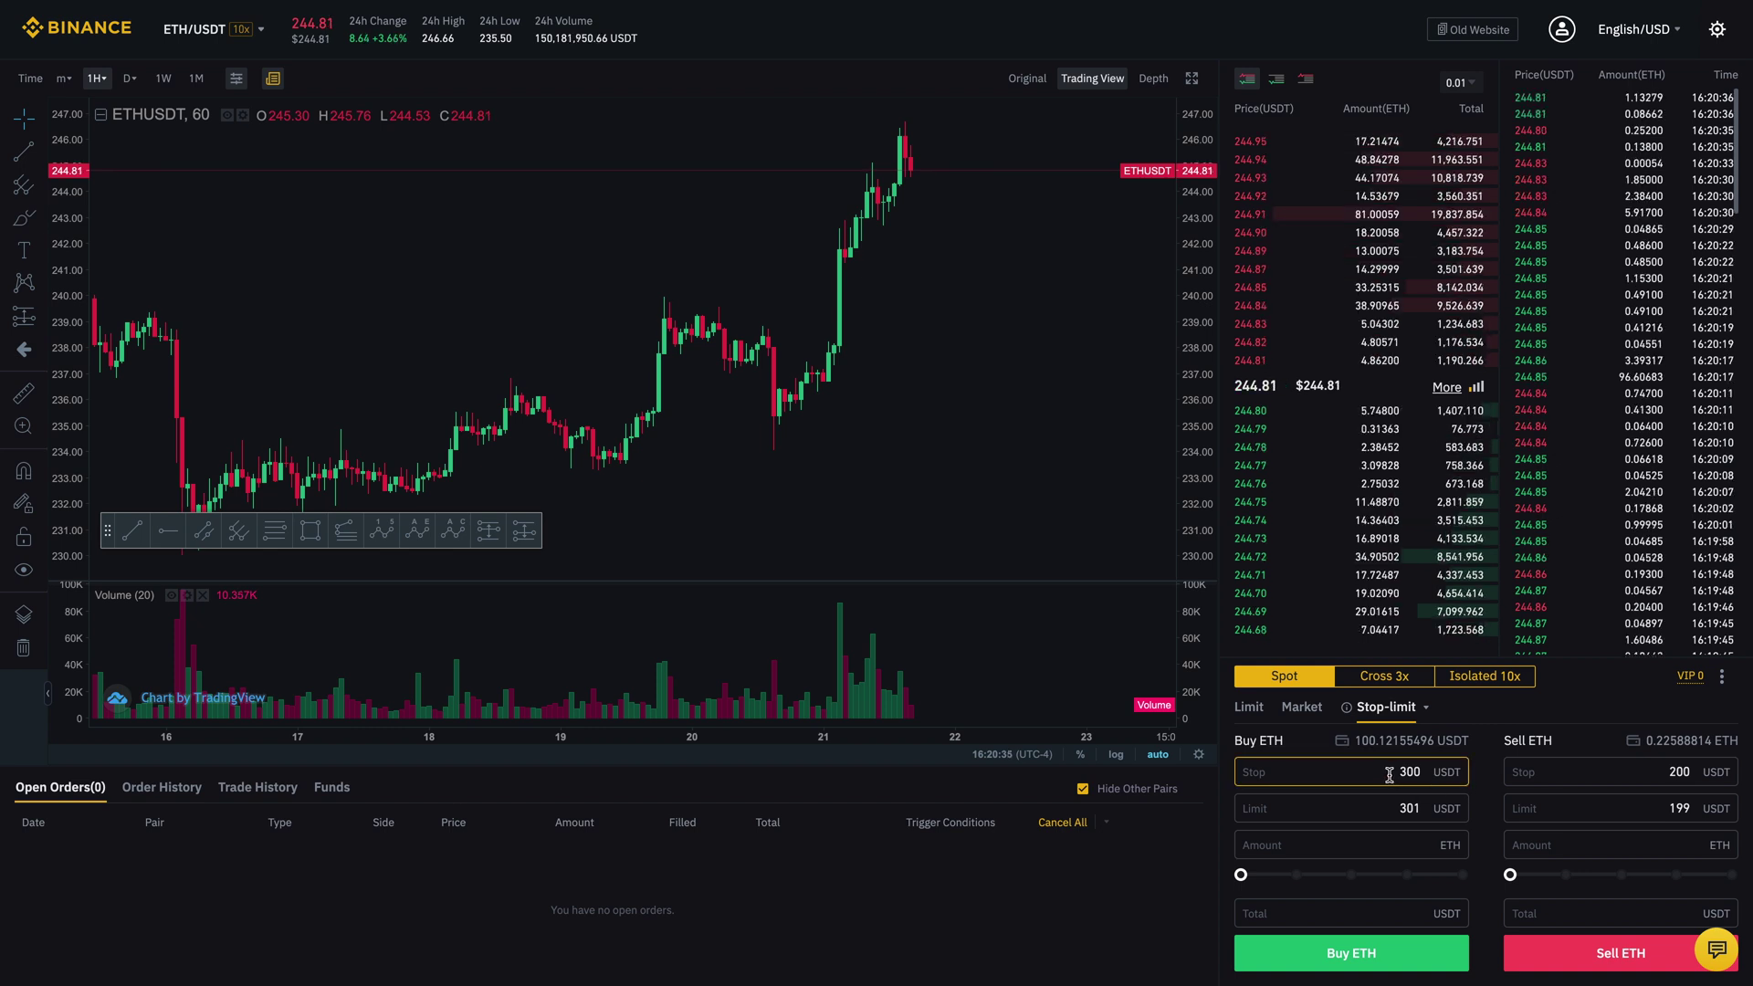
click(1433, 816)
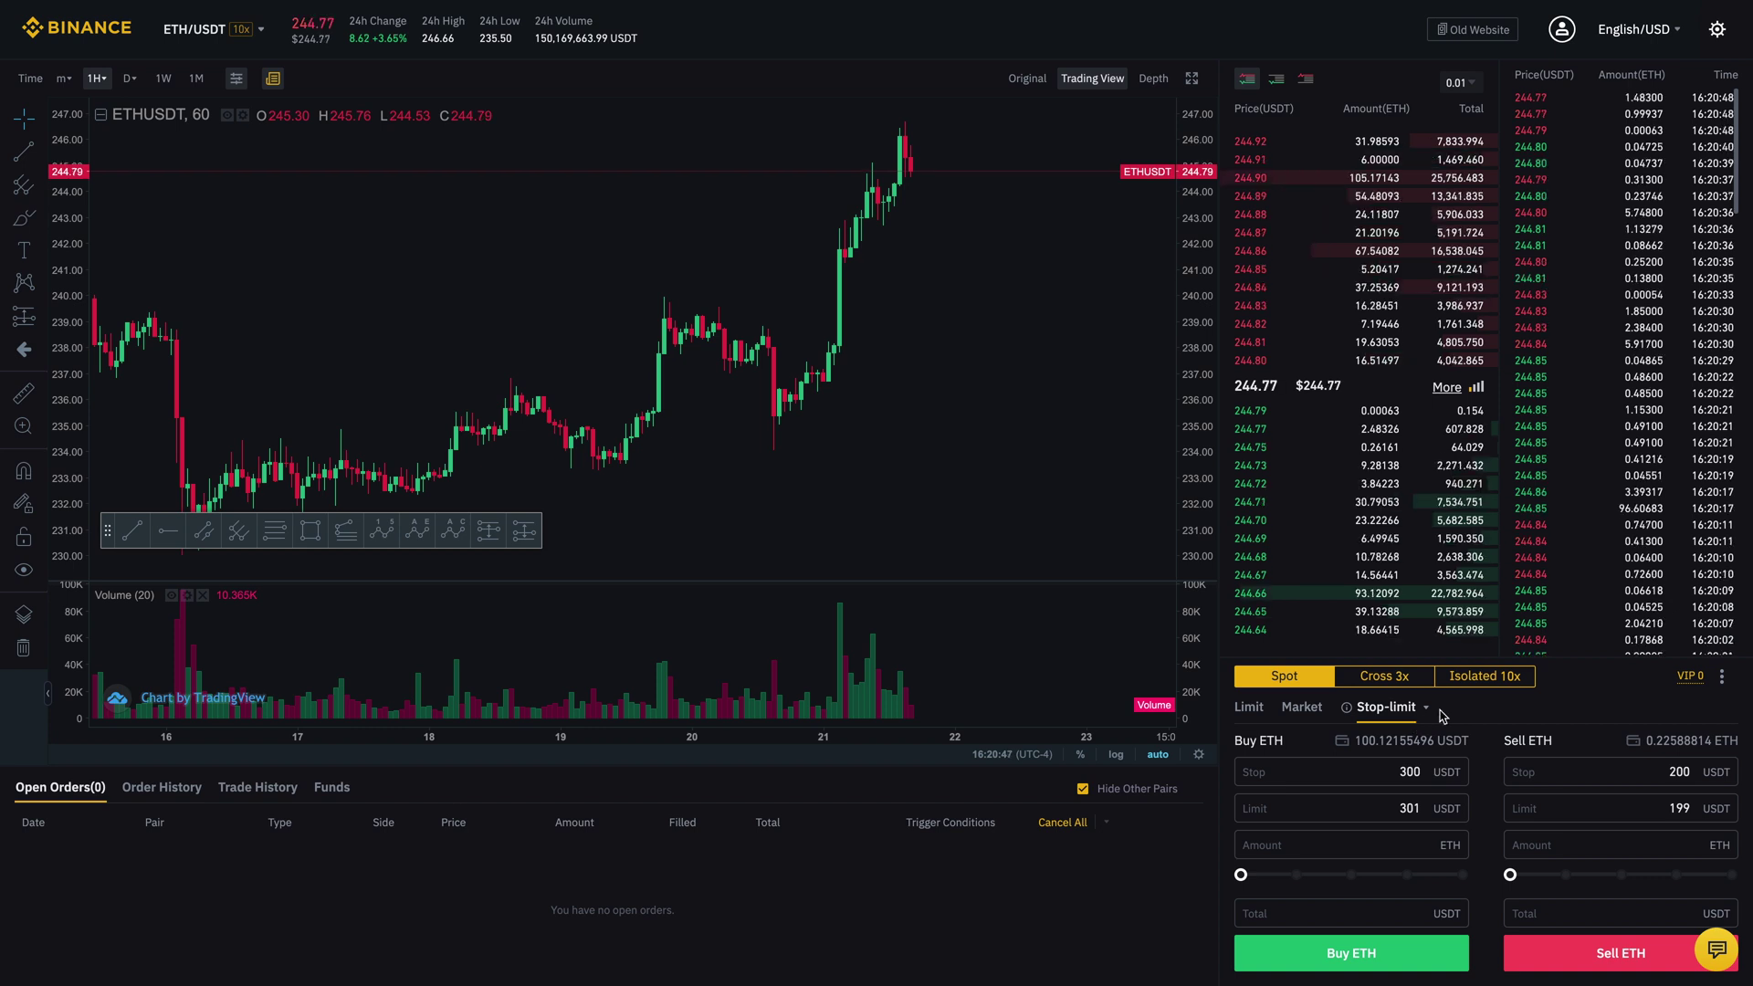
click(1370, 773)
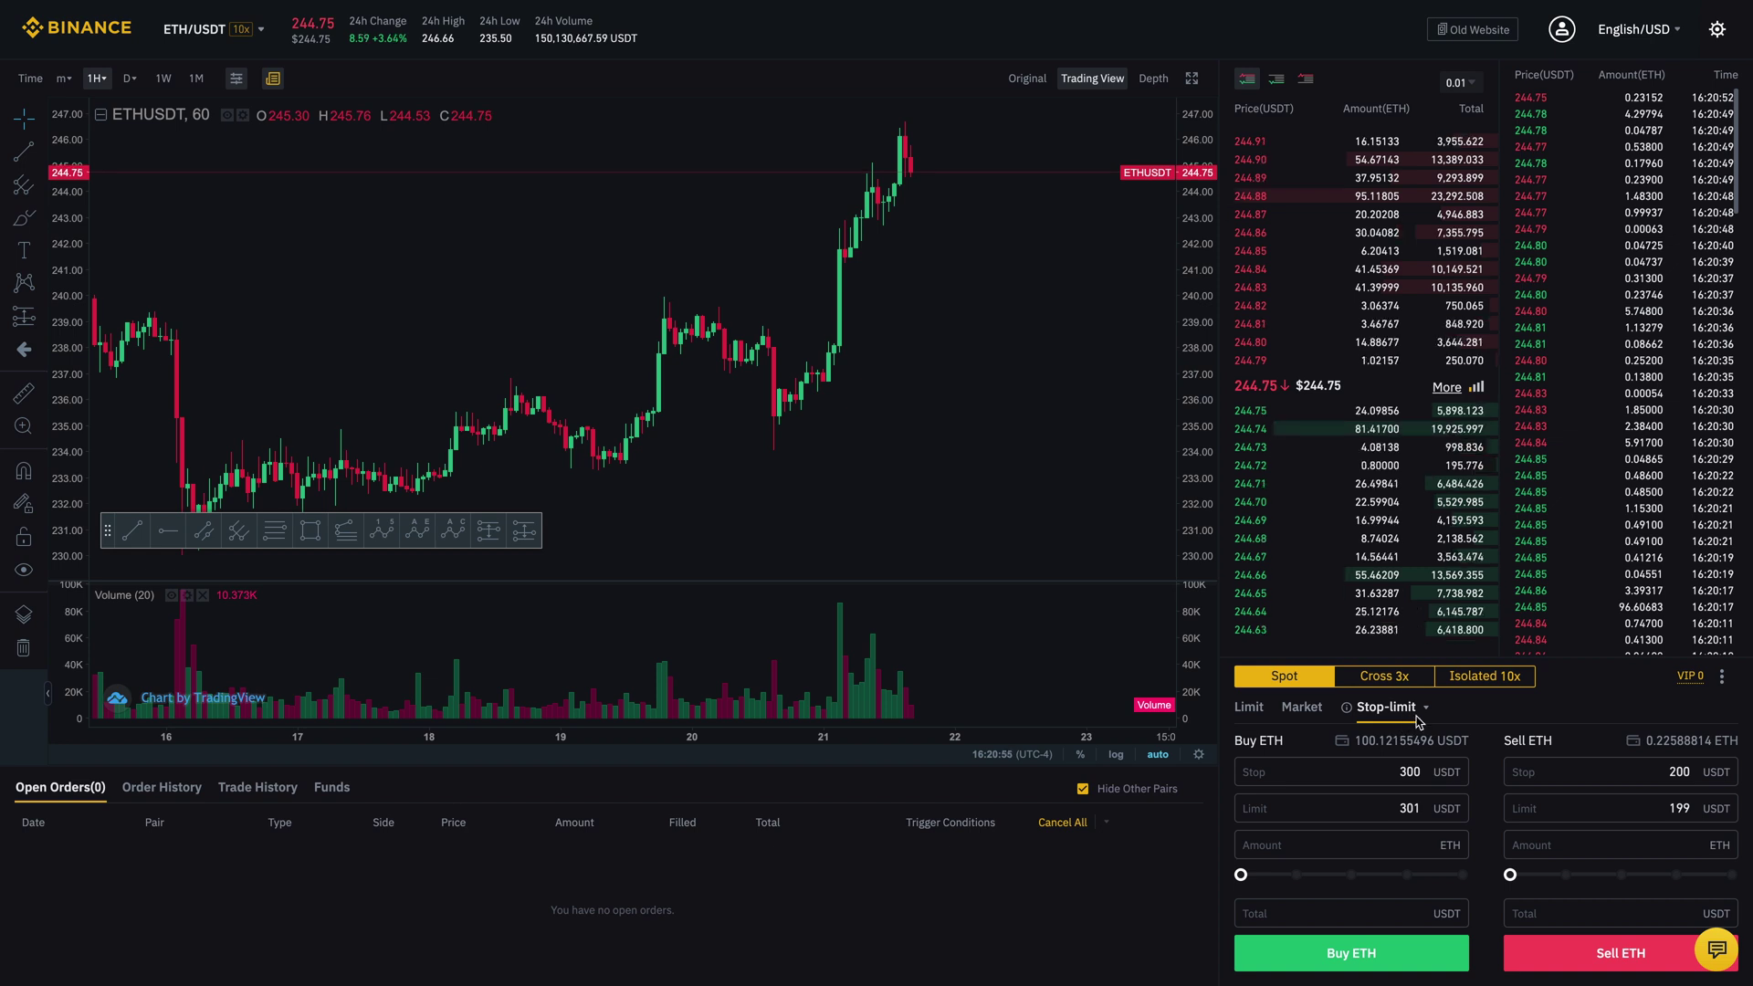
double_click(1409, 772)
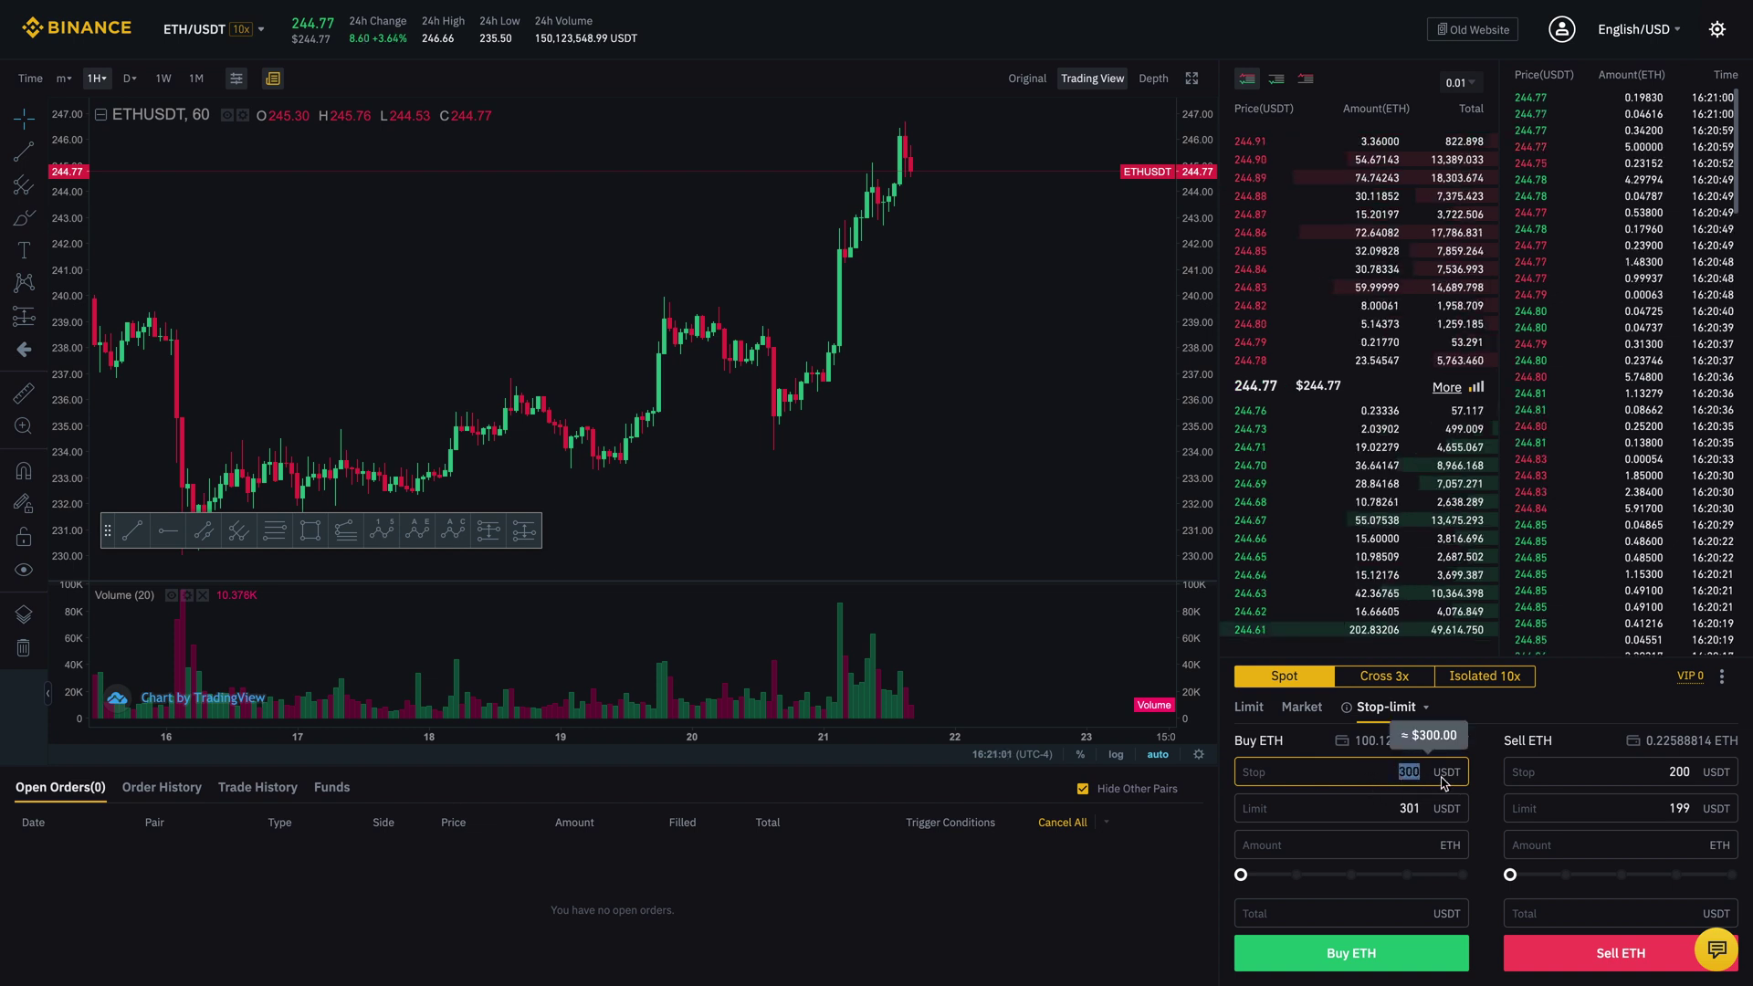
key(Left)
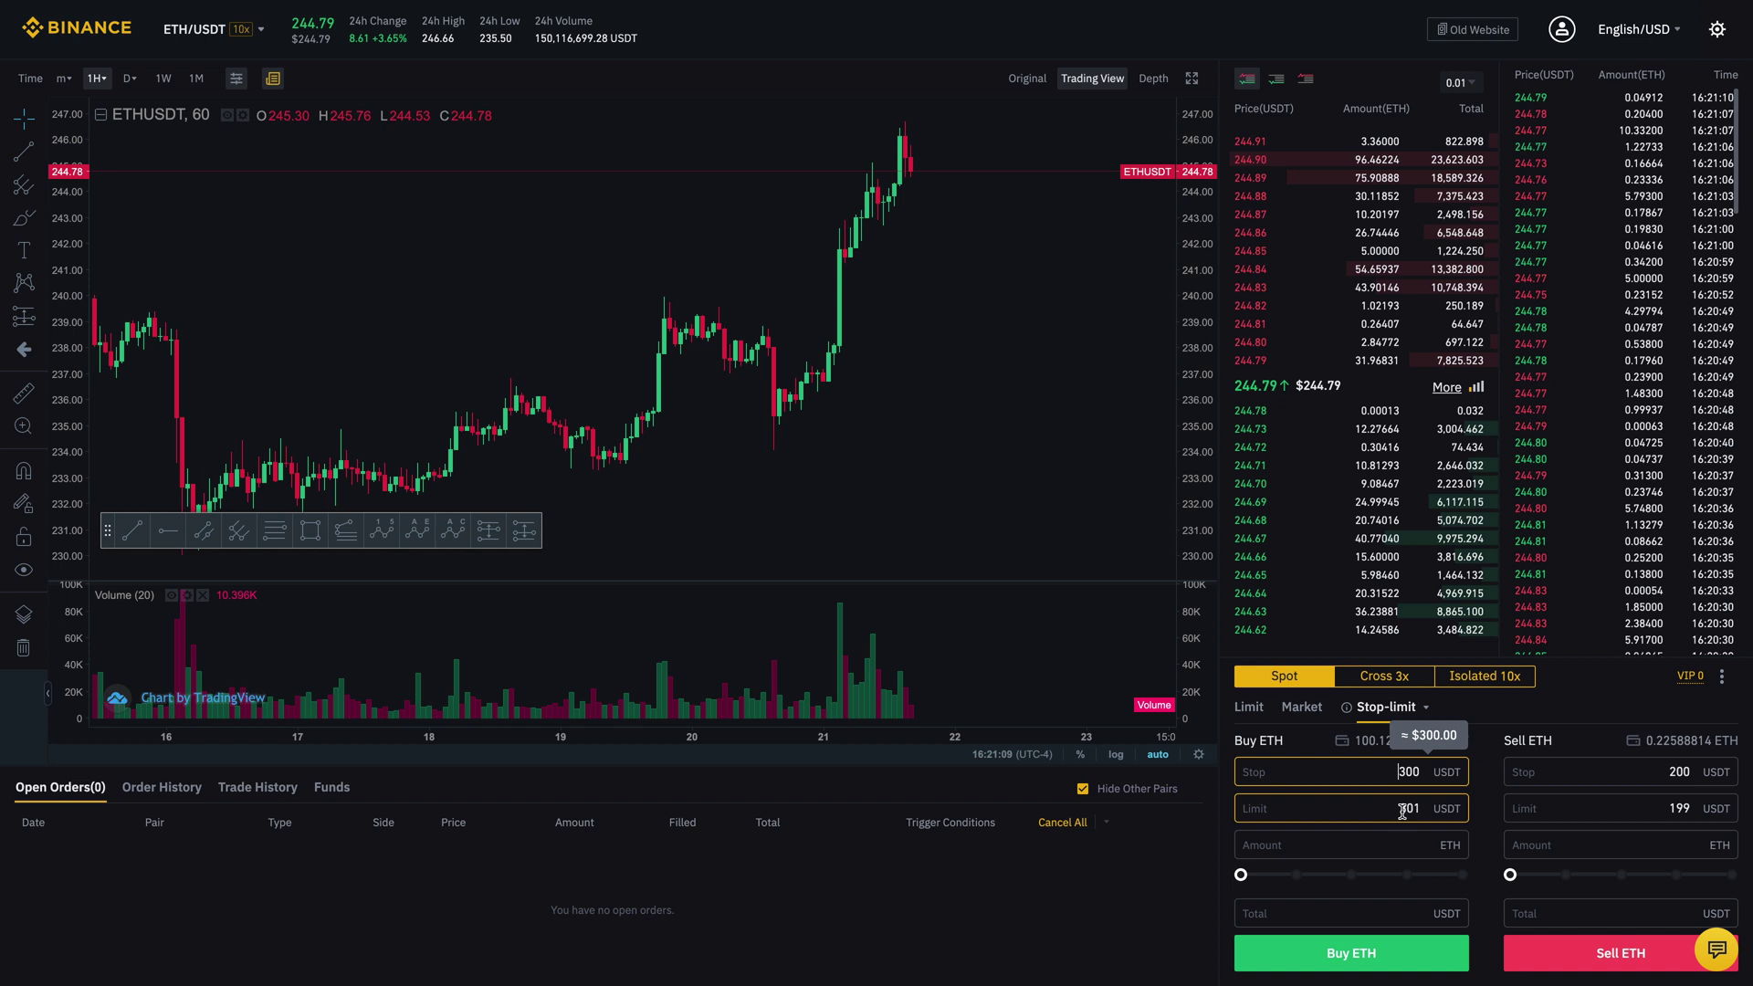
click(1398, 846)
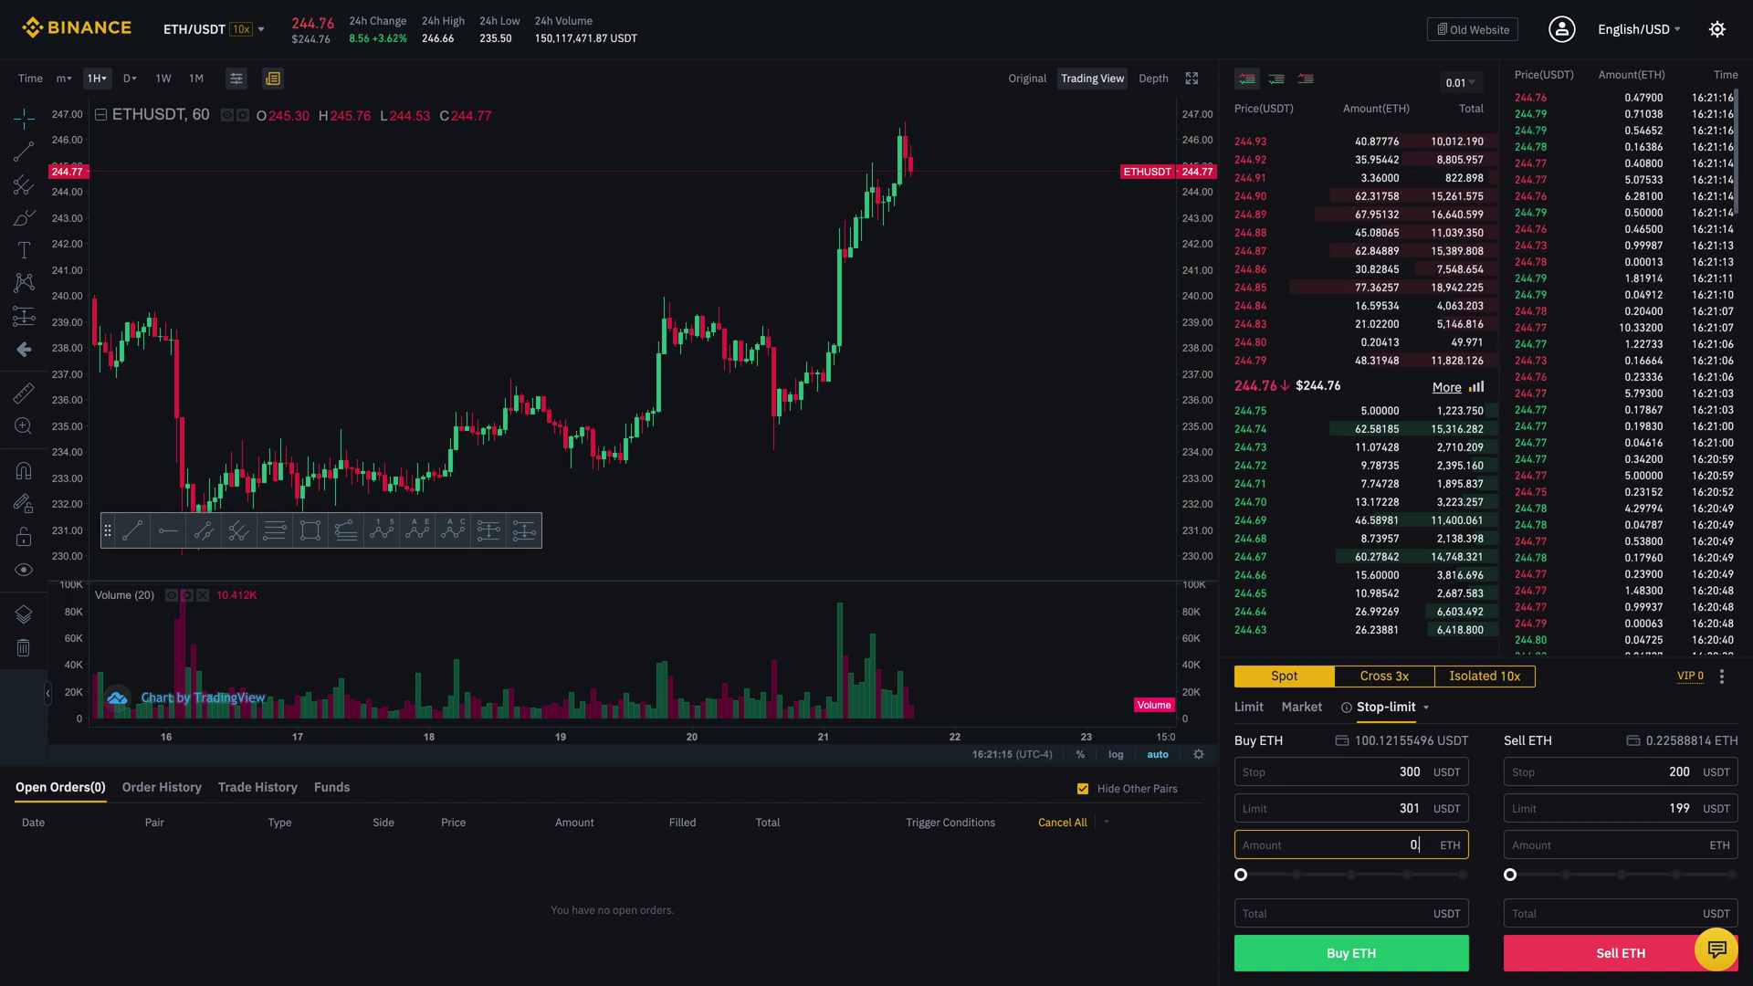
text(0.1)
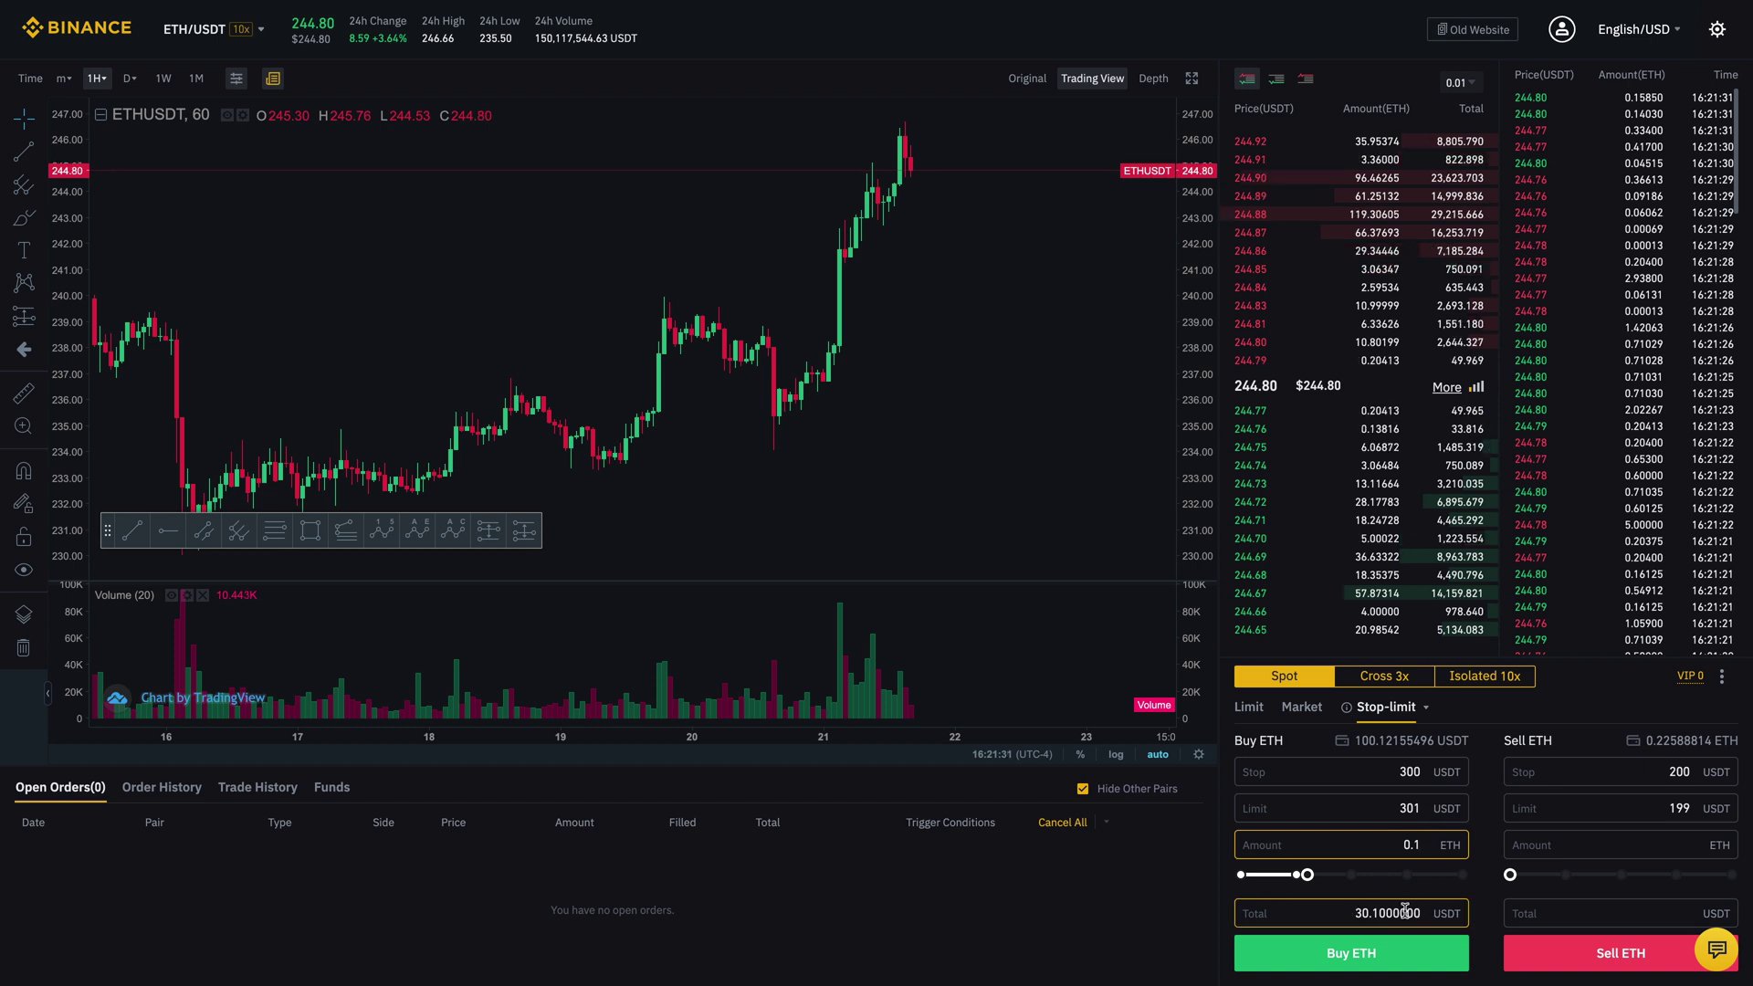
Set the stop-limit sell order's amount to 0.1 ETH and review its stop and limit prices.
click(1604, 776)
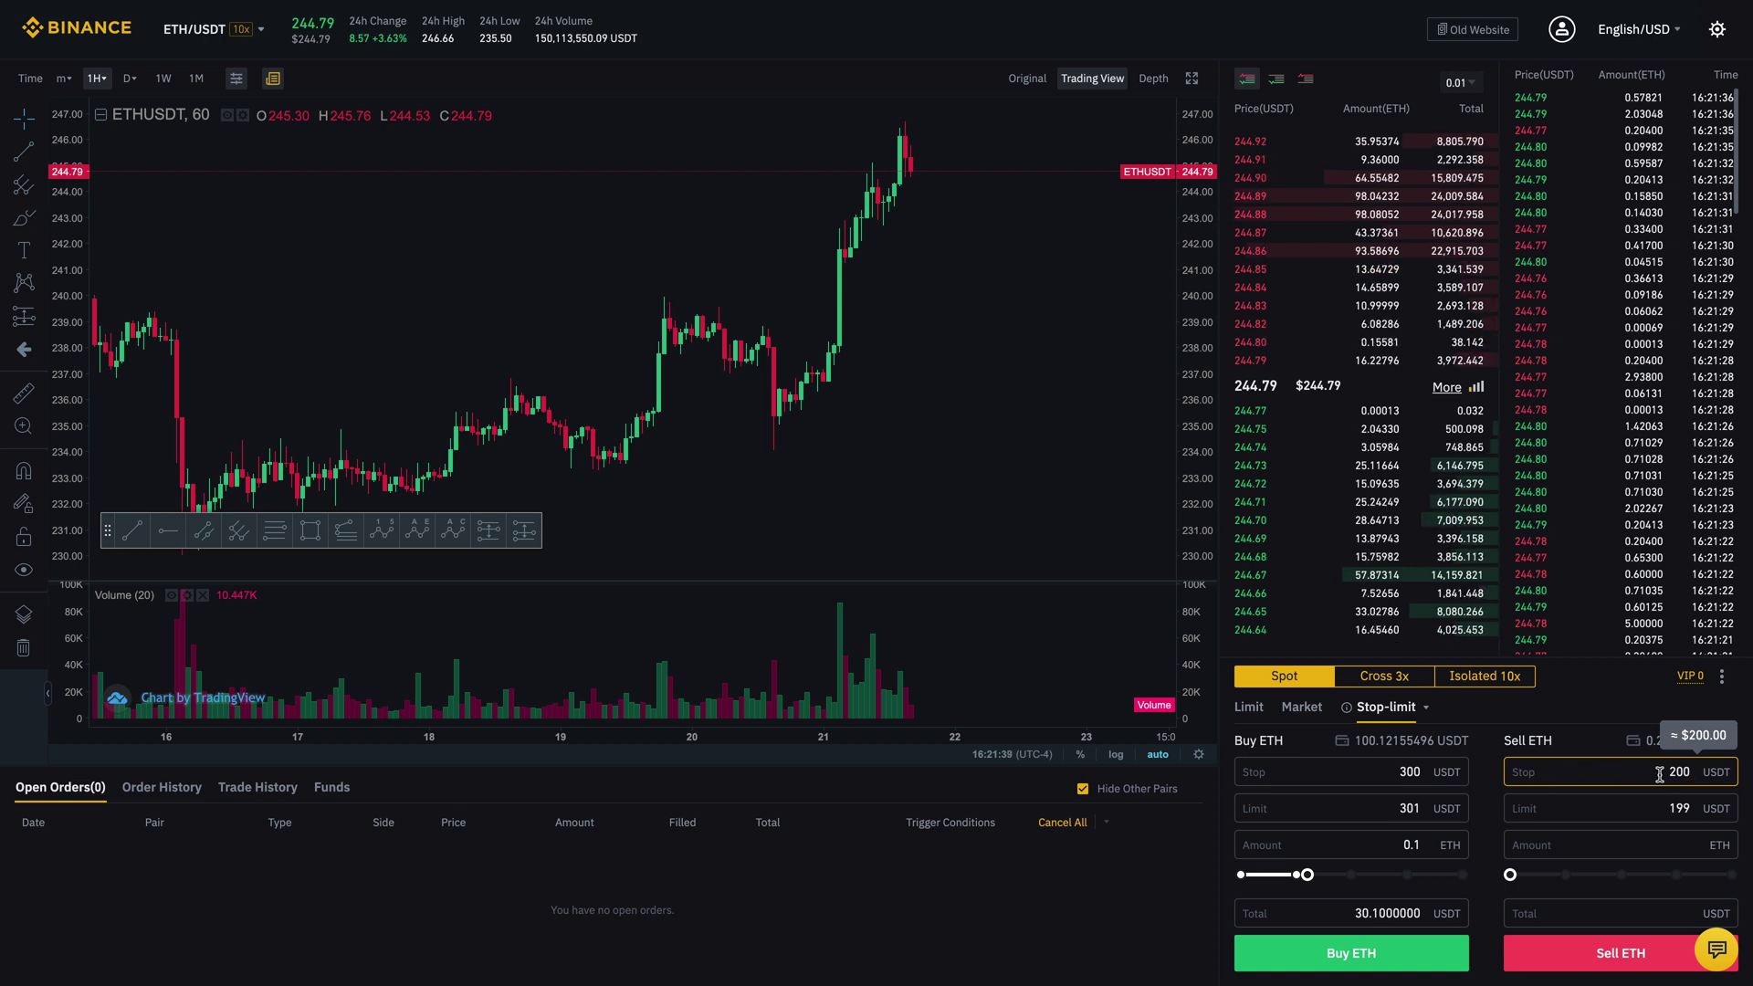
click(1664, 805)
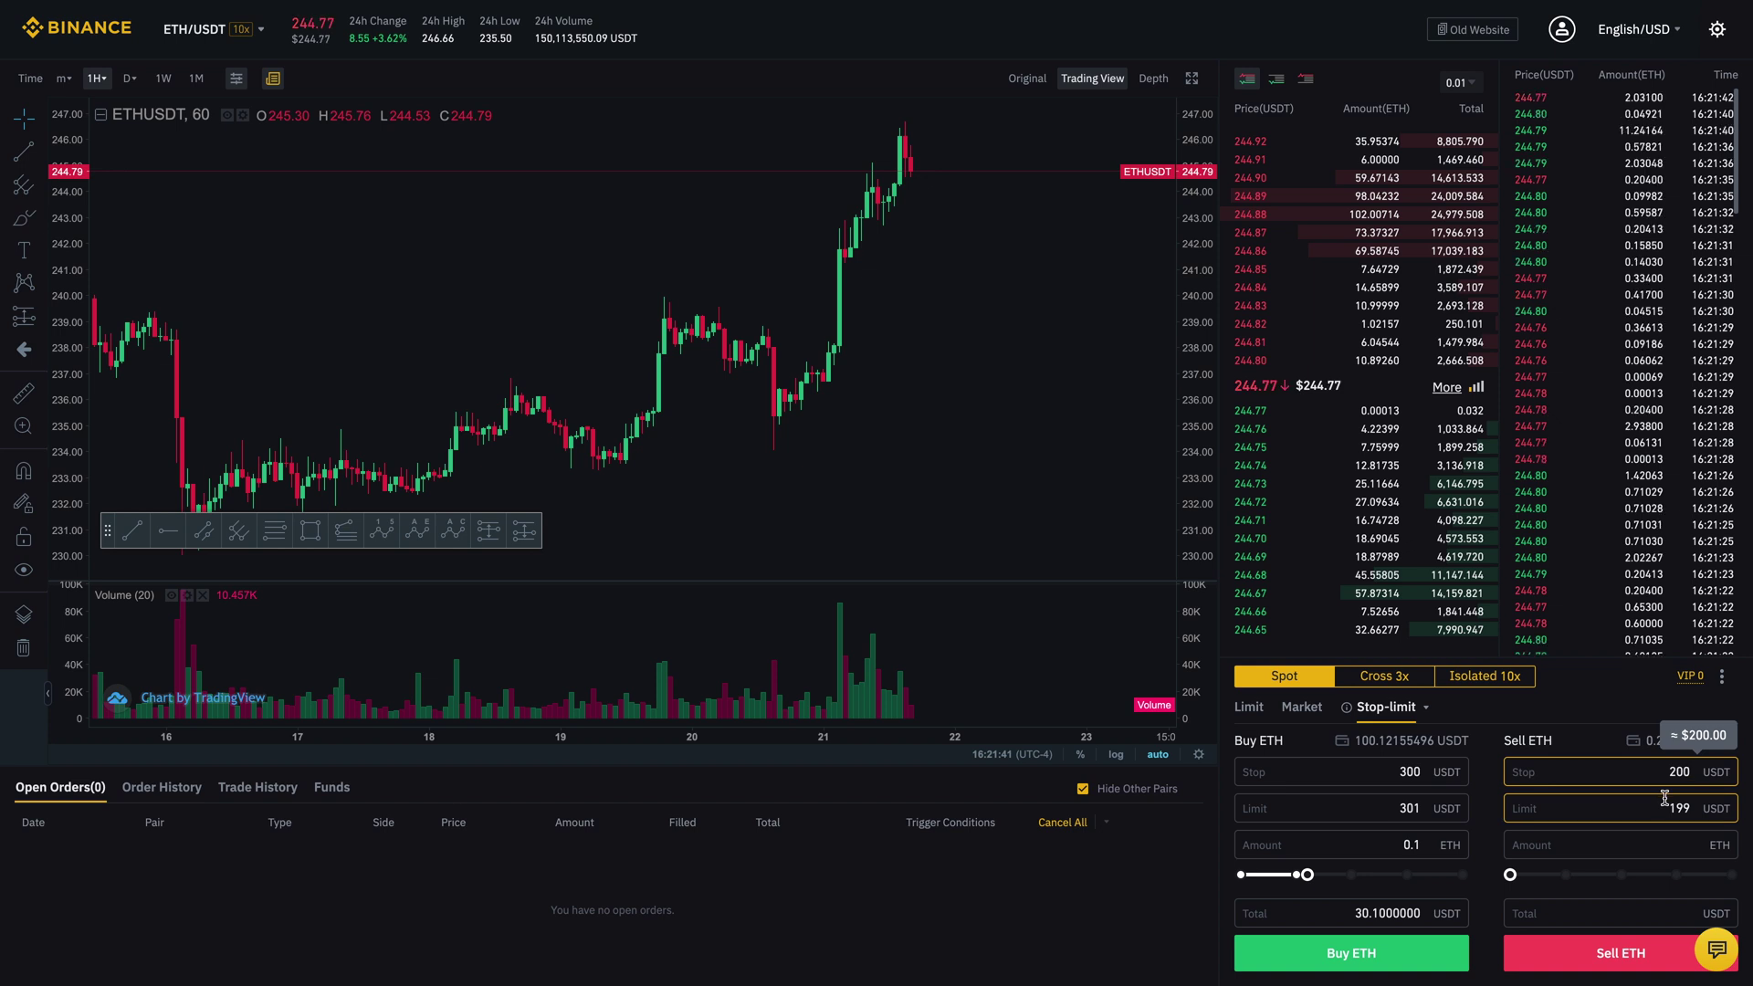
click(1672, 770)
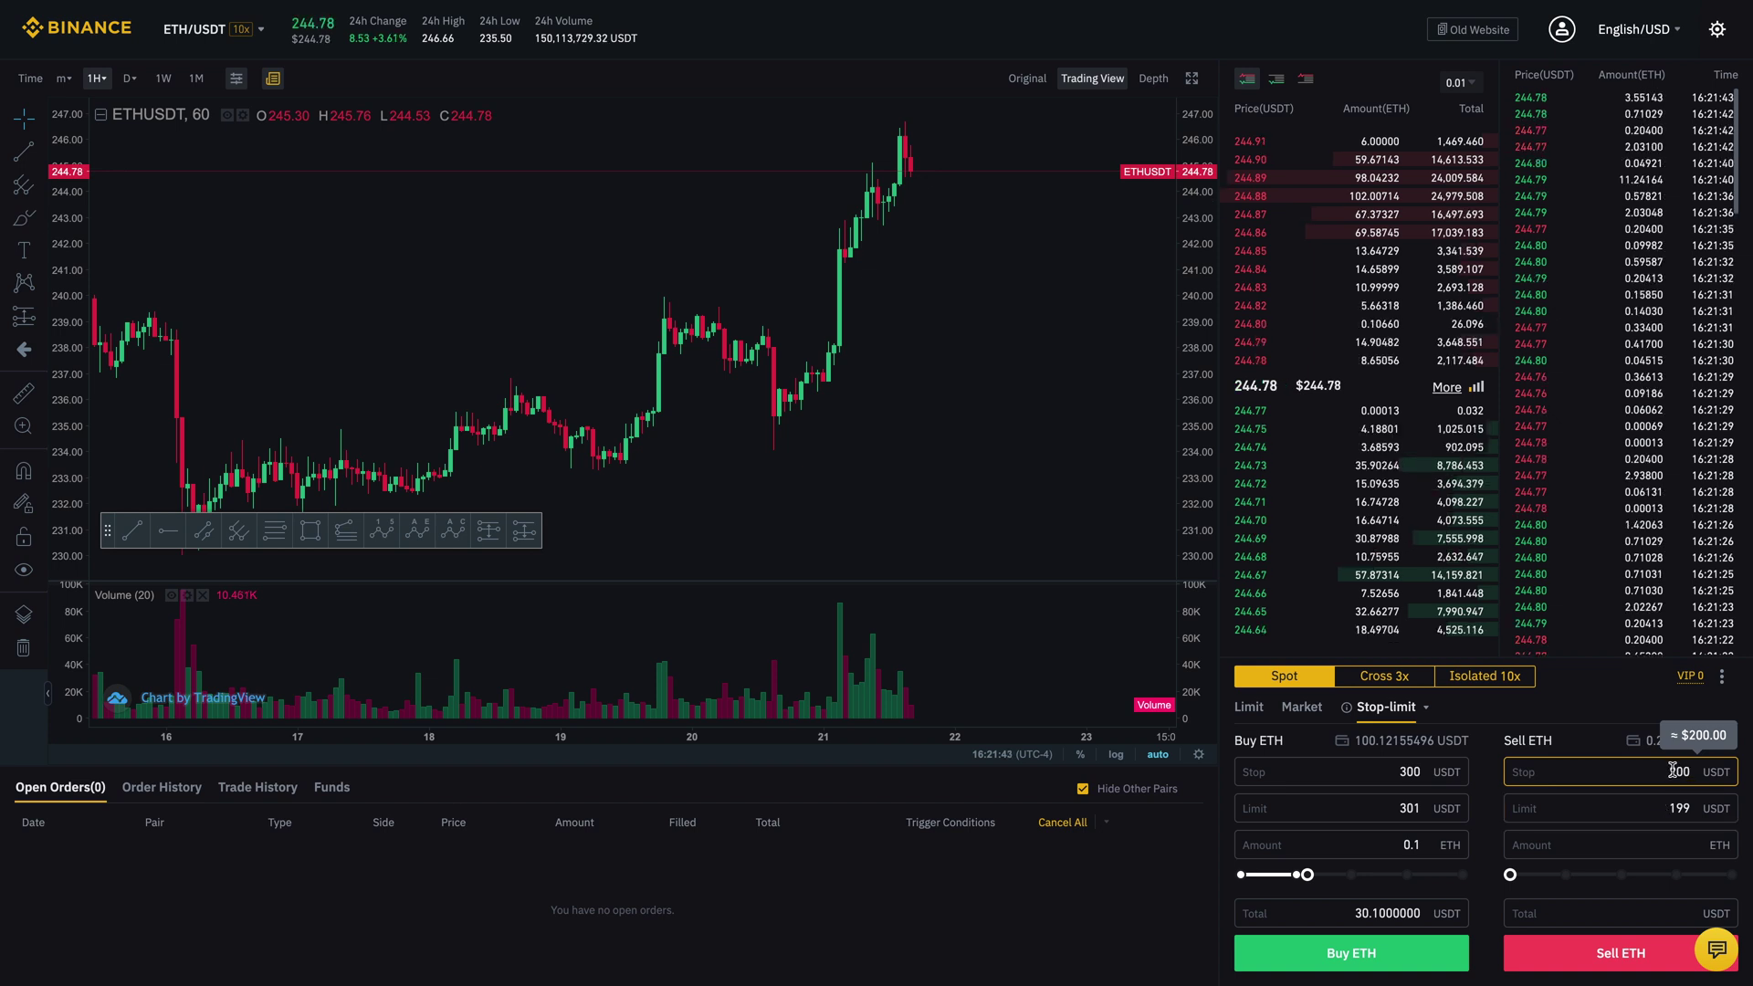
click(1669, 844)
text(0.1)
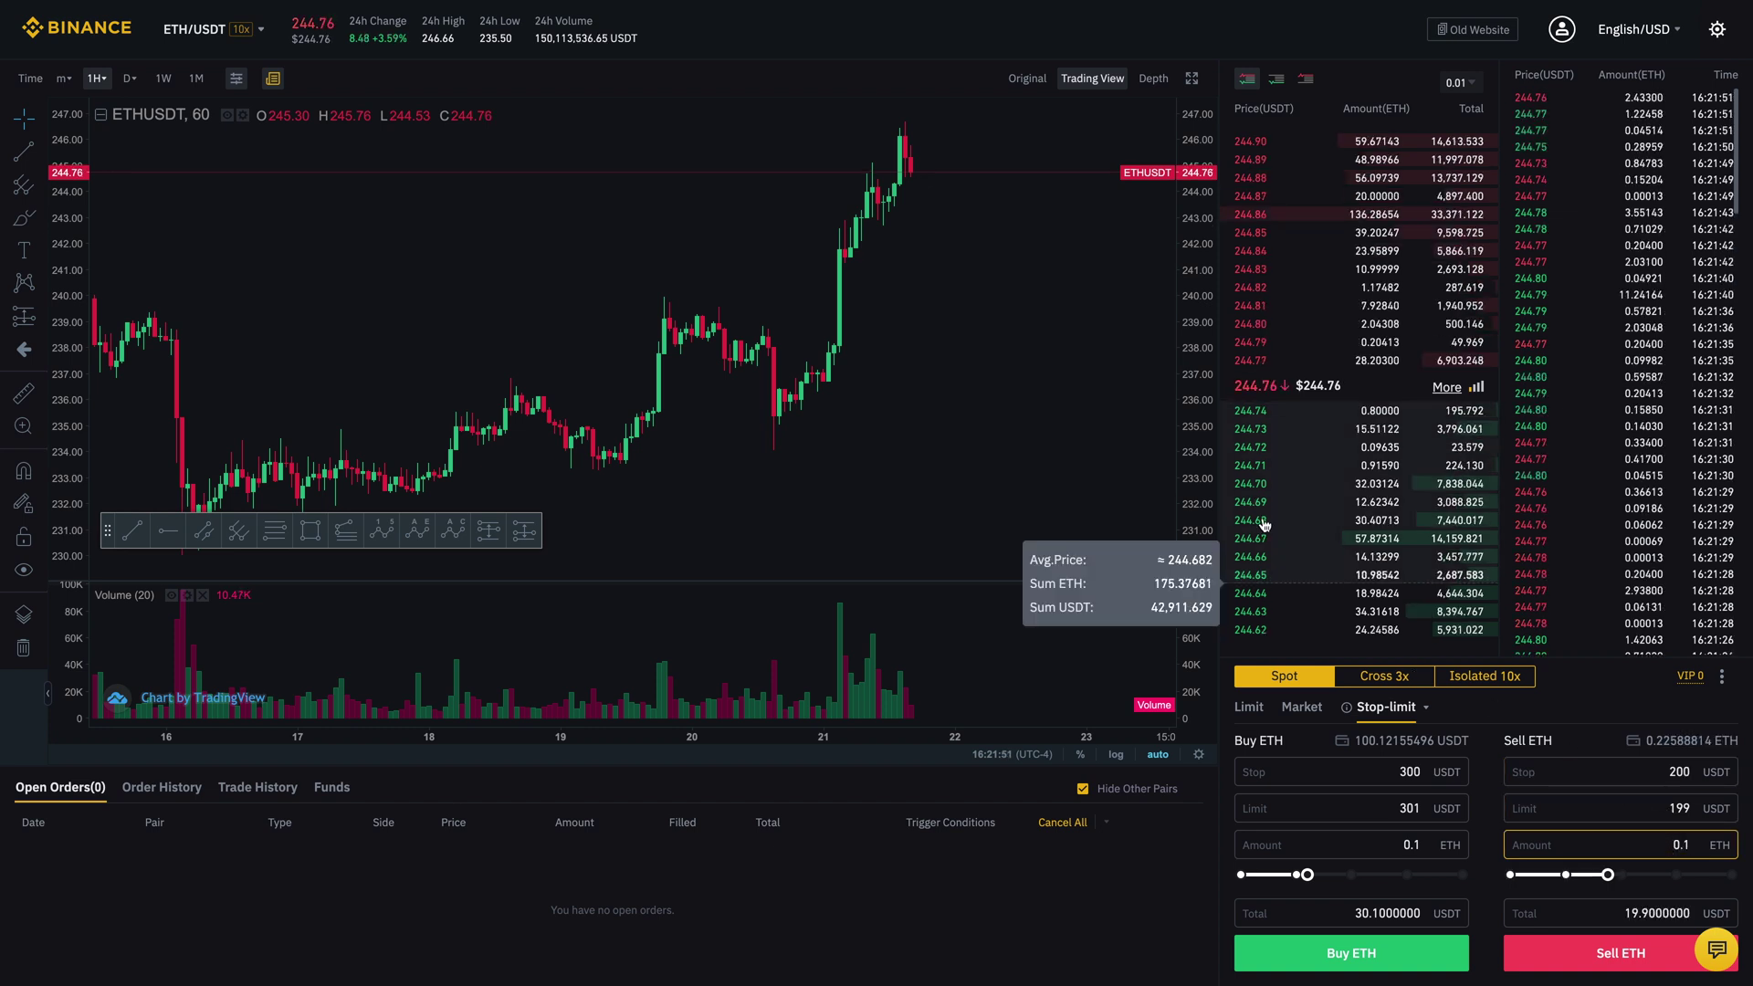
click(1665, 773)
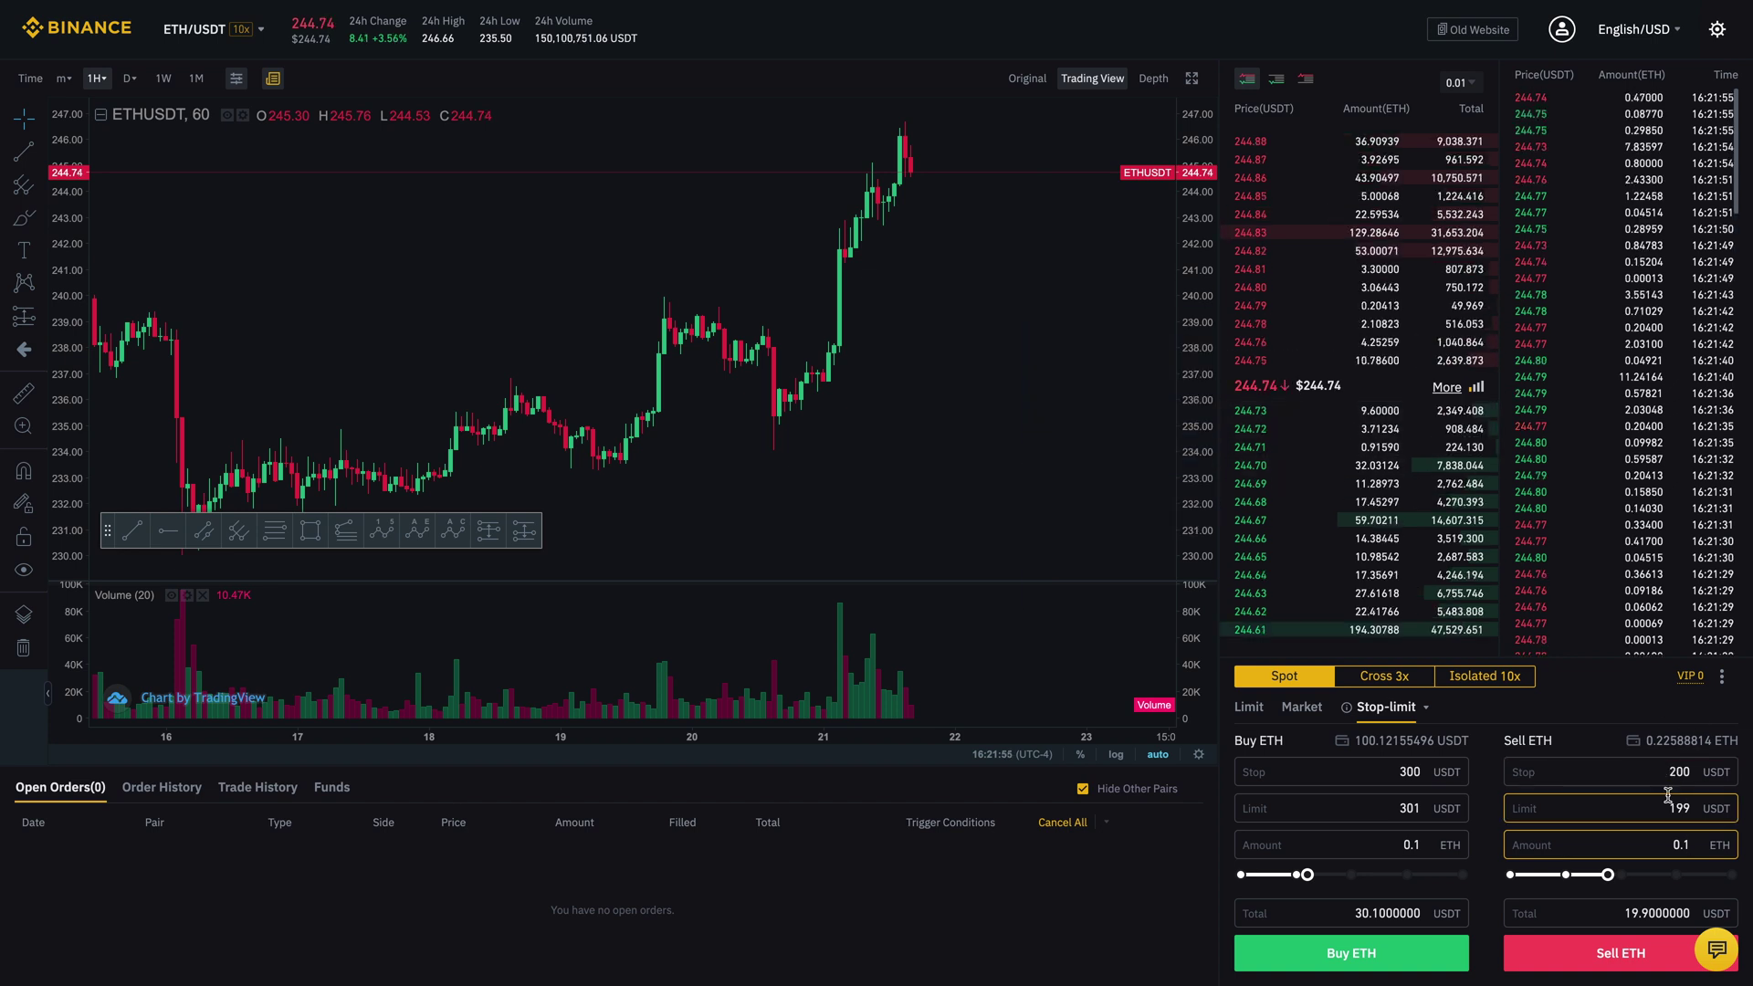
click(1668, 805)
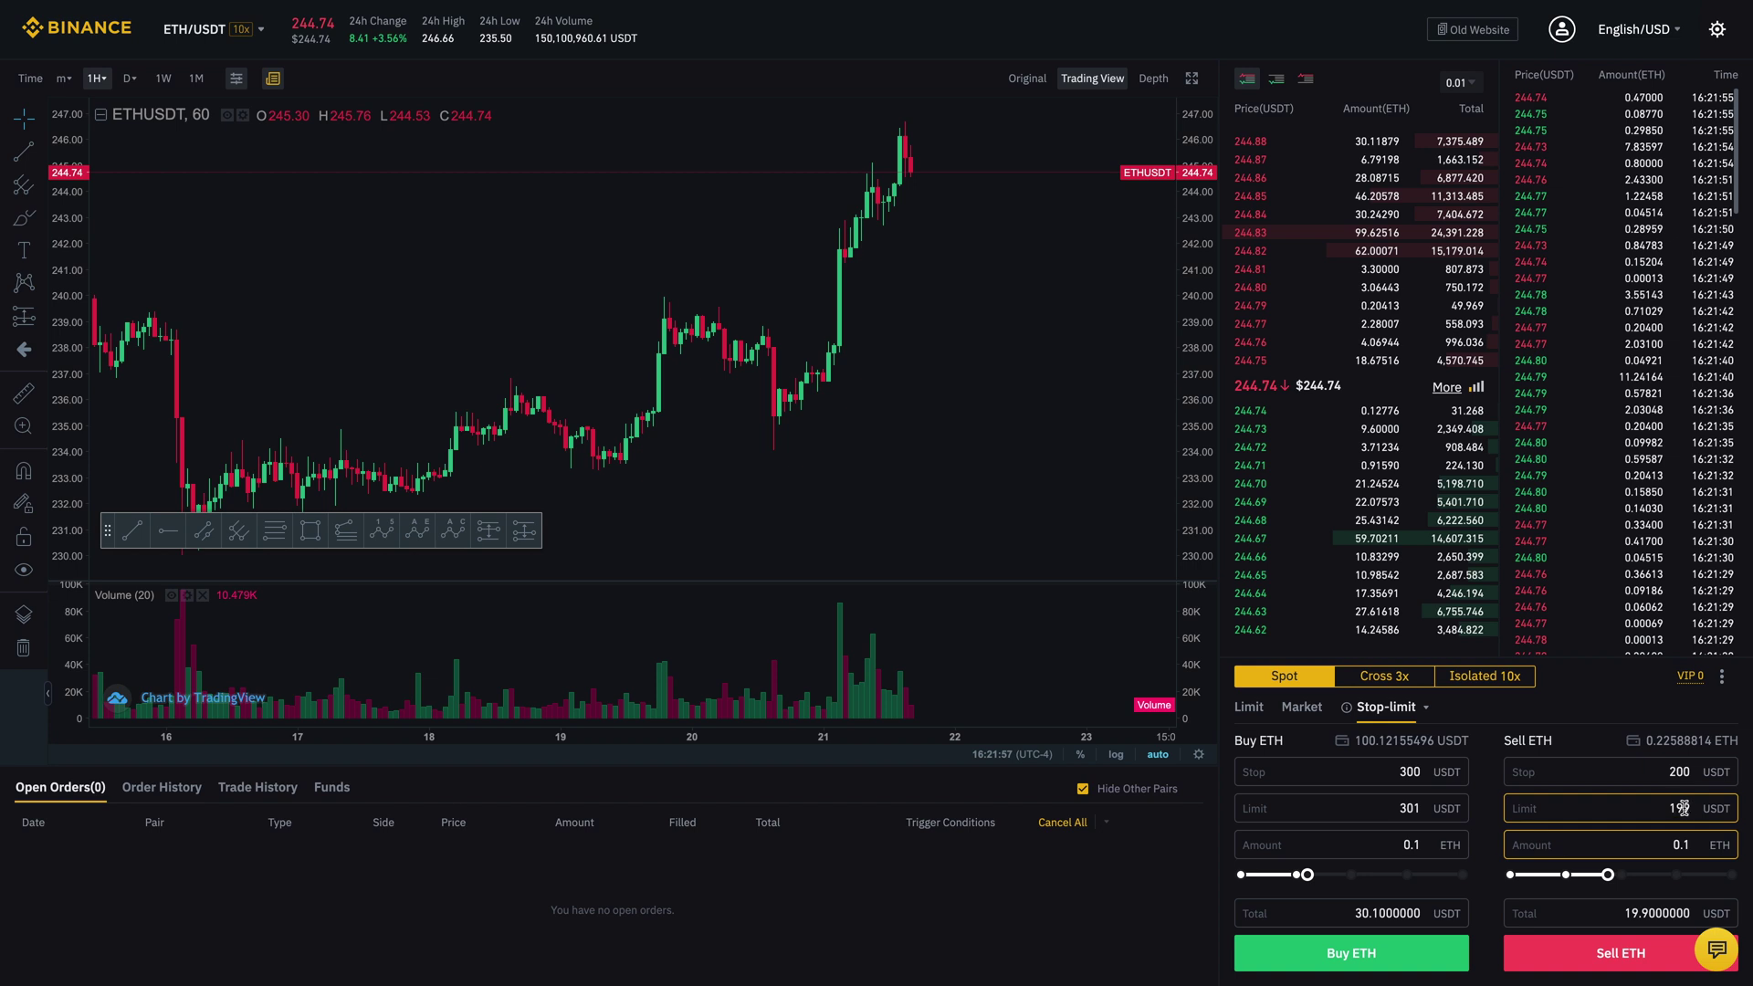
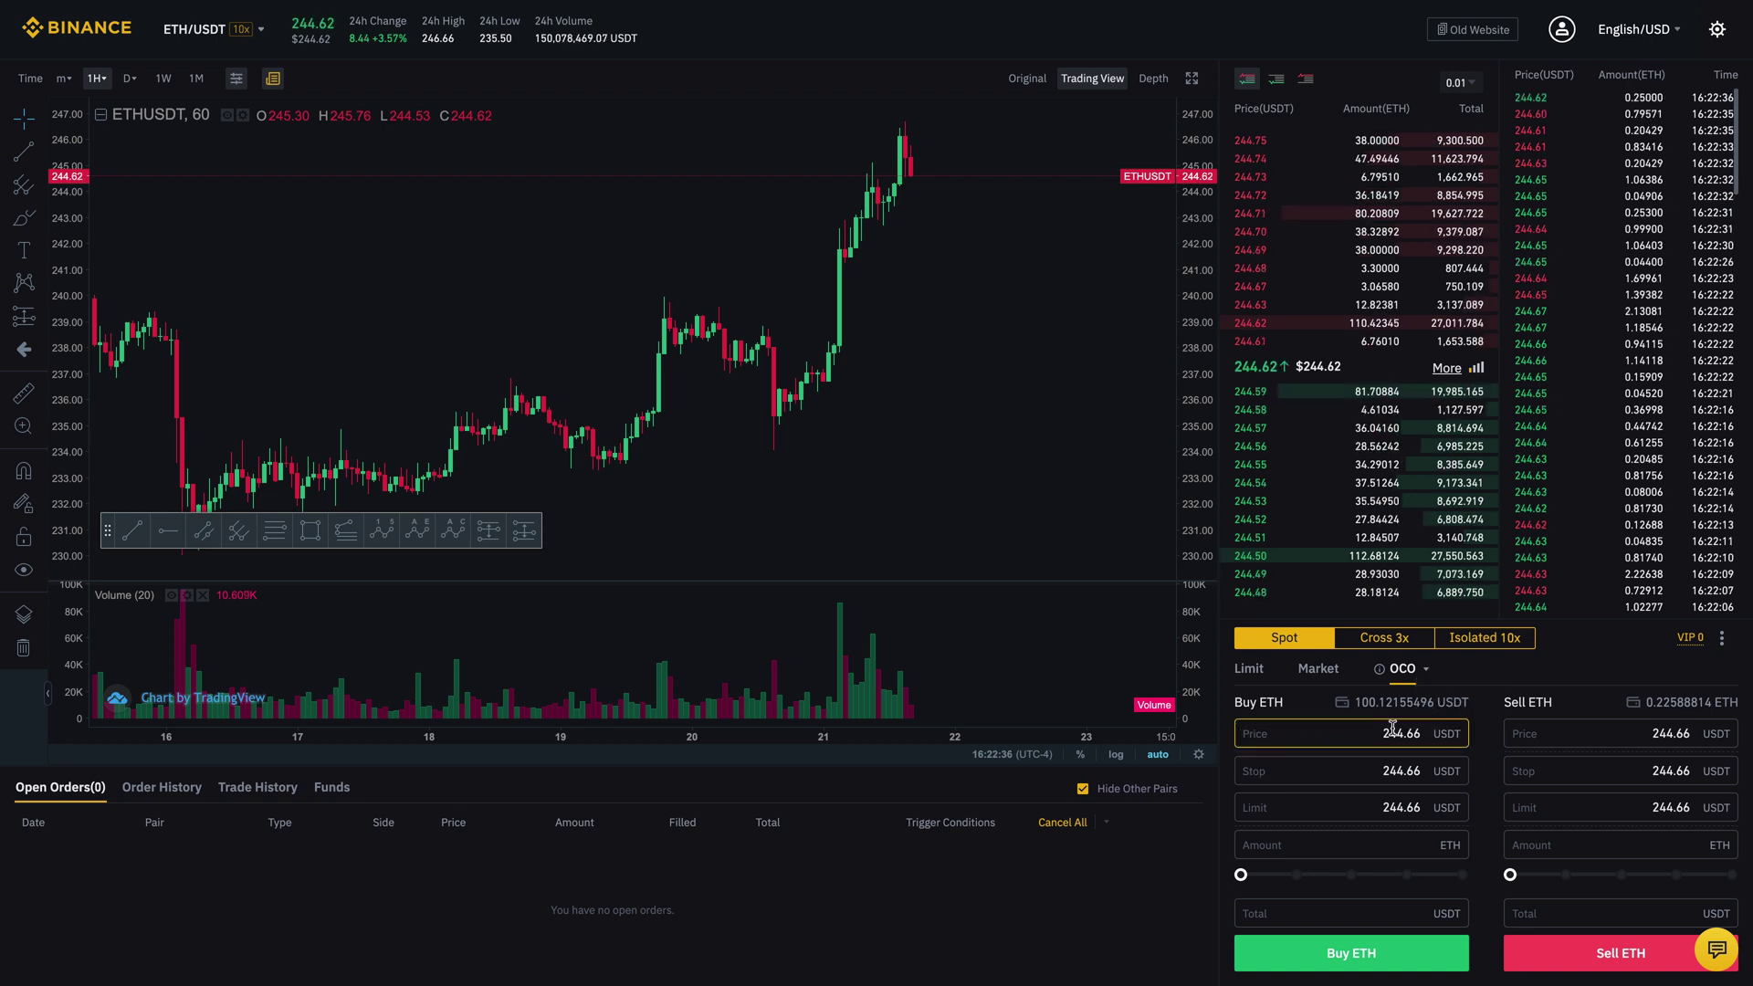
Set the price of the OCO buy order to 200 USDT.
drag(1288, 736, 1428, 741)
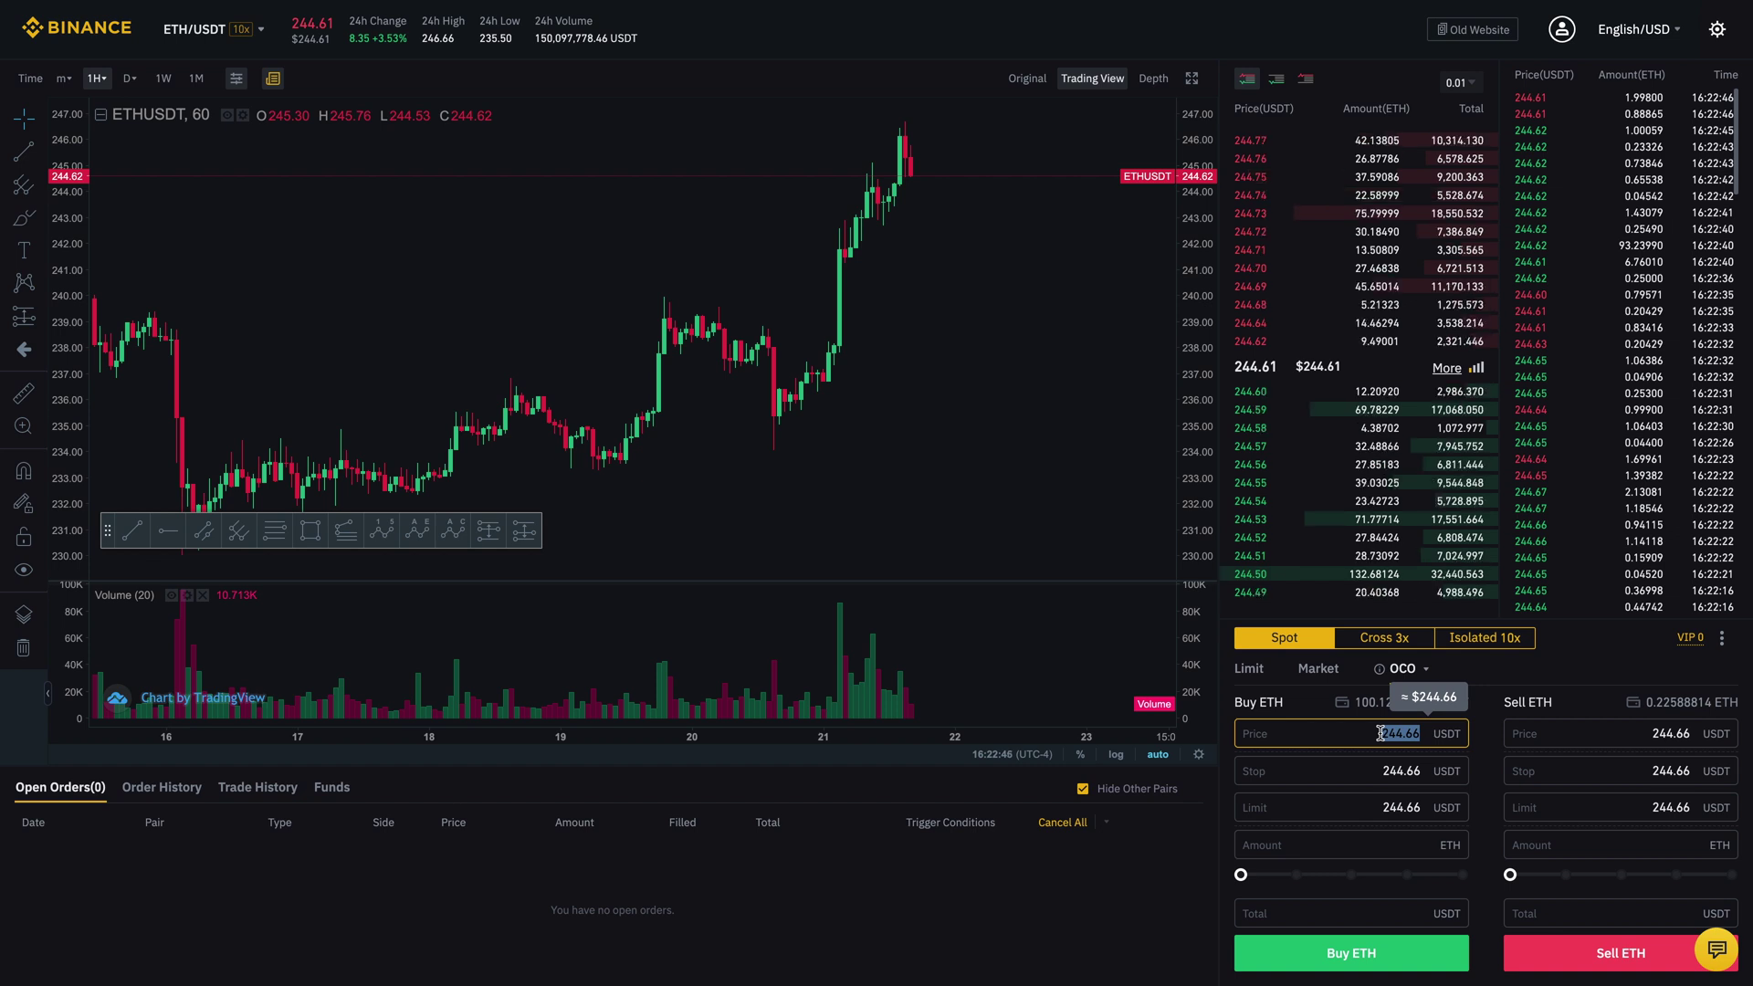
drag(1360, 736, 1436, 743)
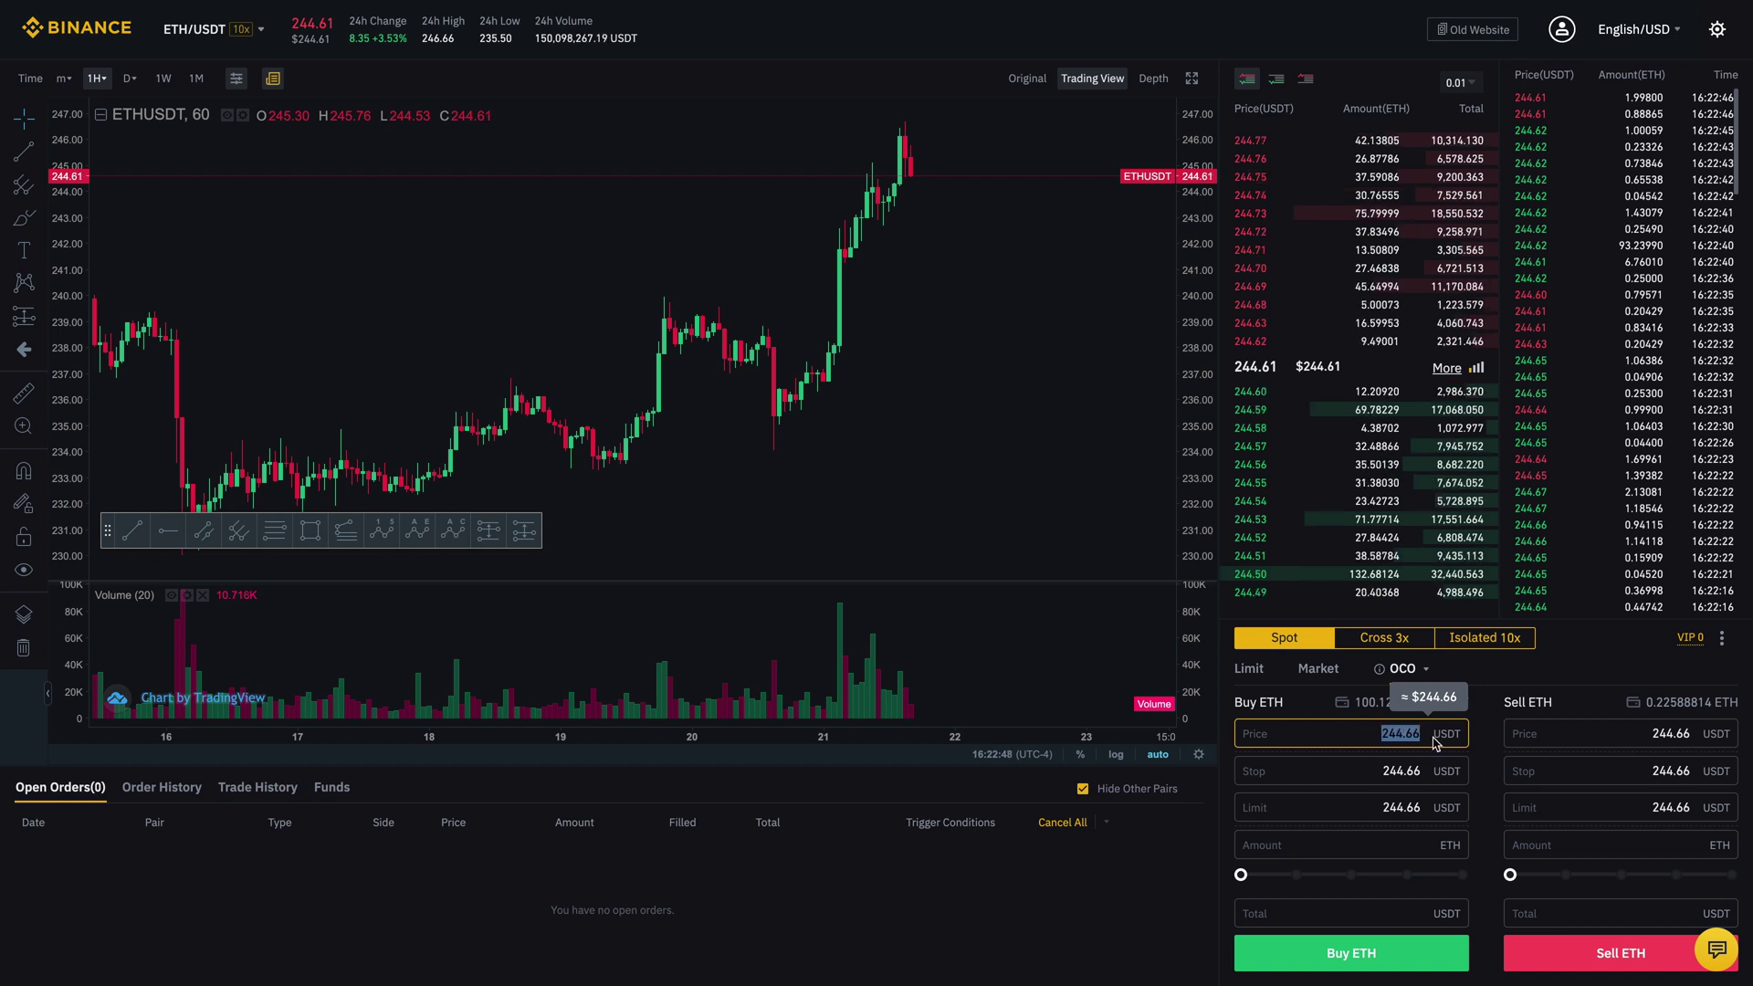
text(200)
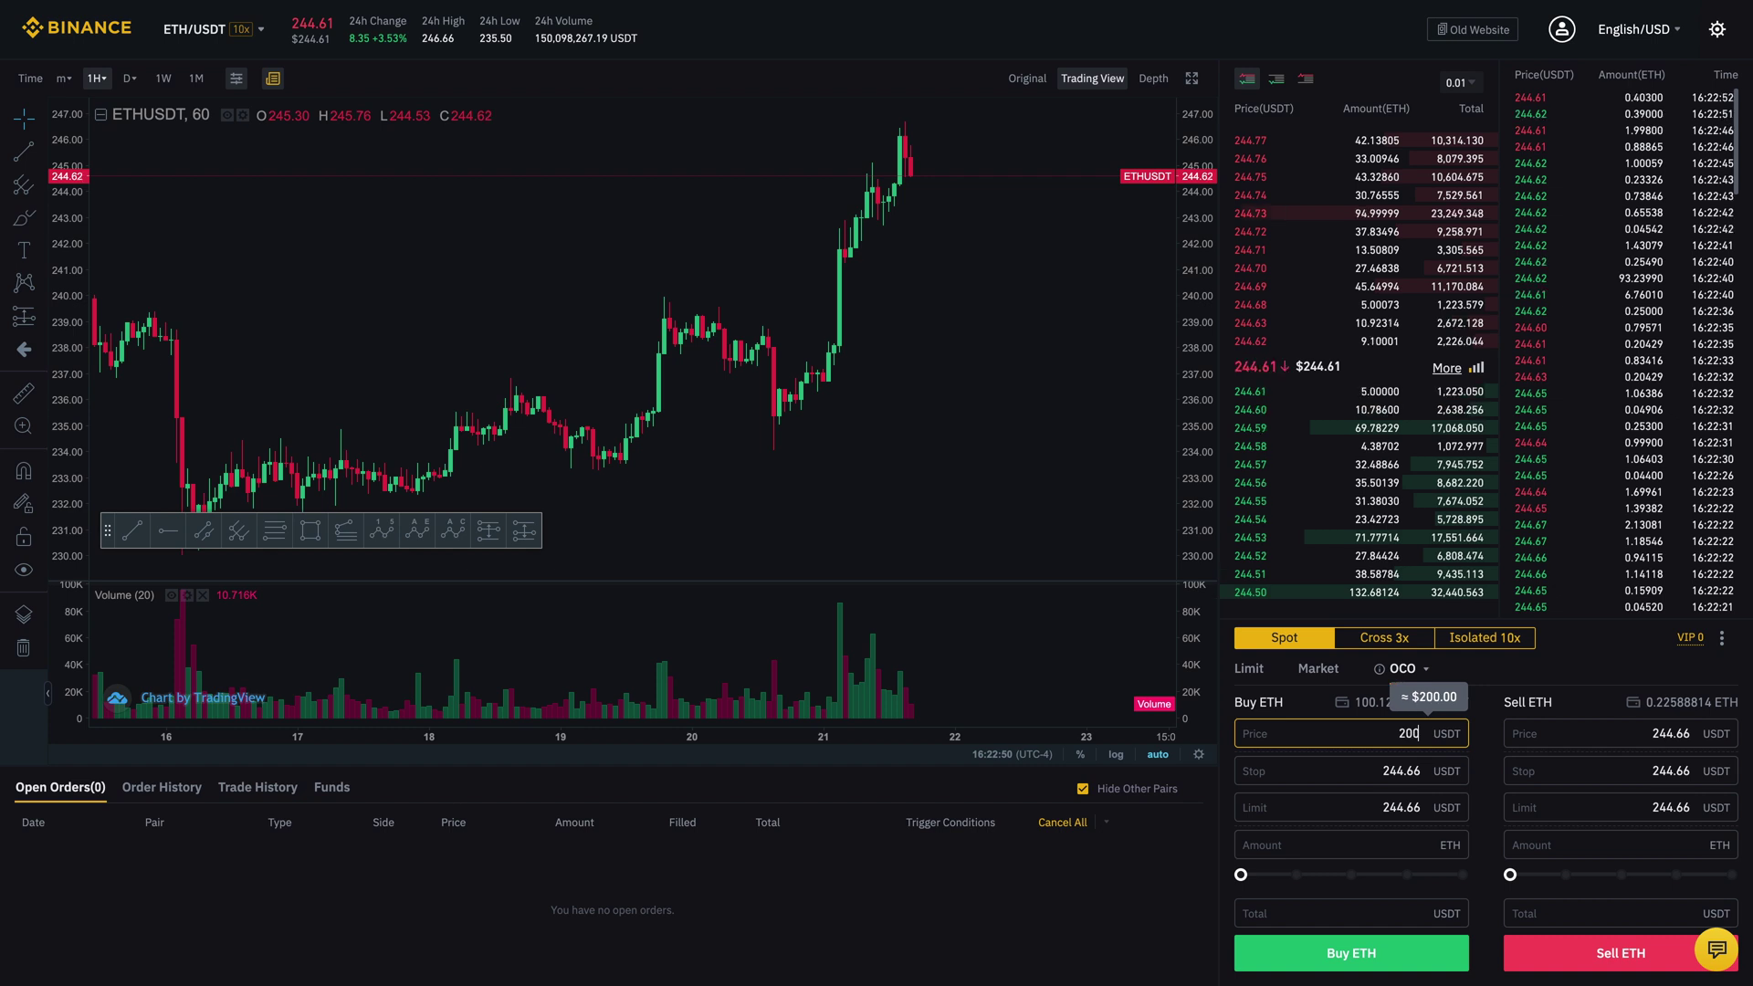
drag(1373, 771, 1415, 775)
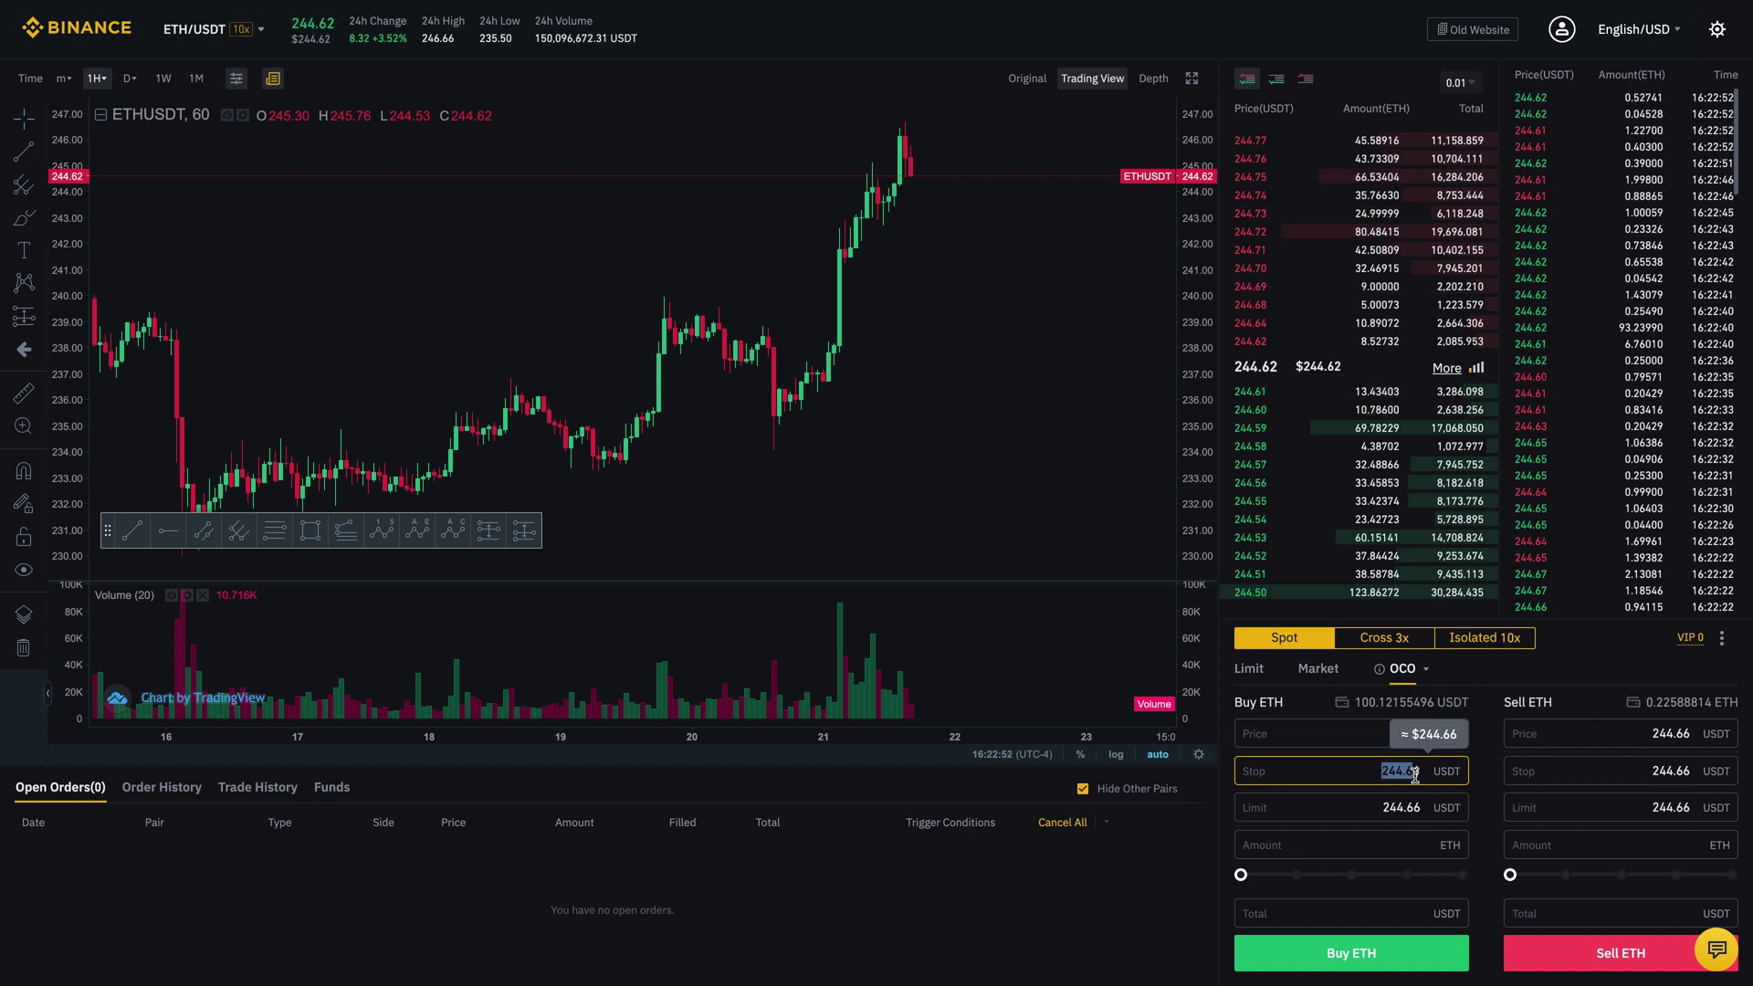
click(1499, 760)
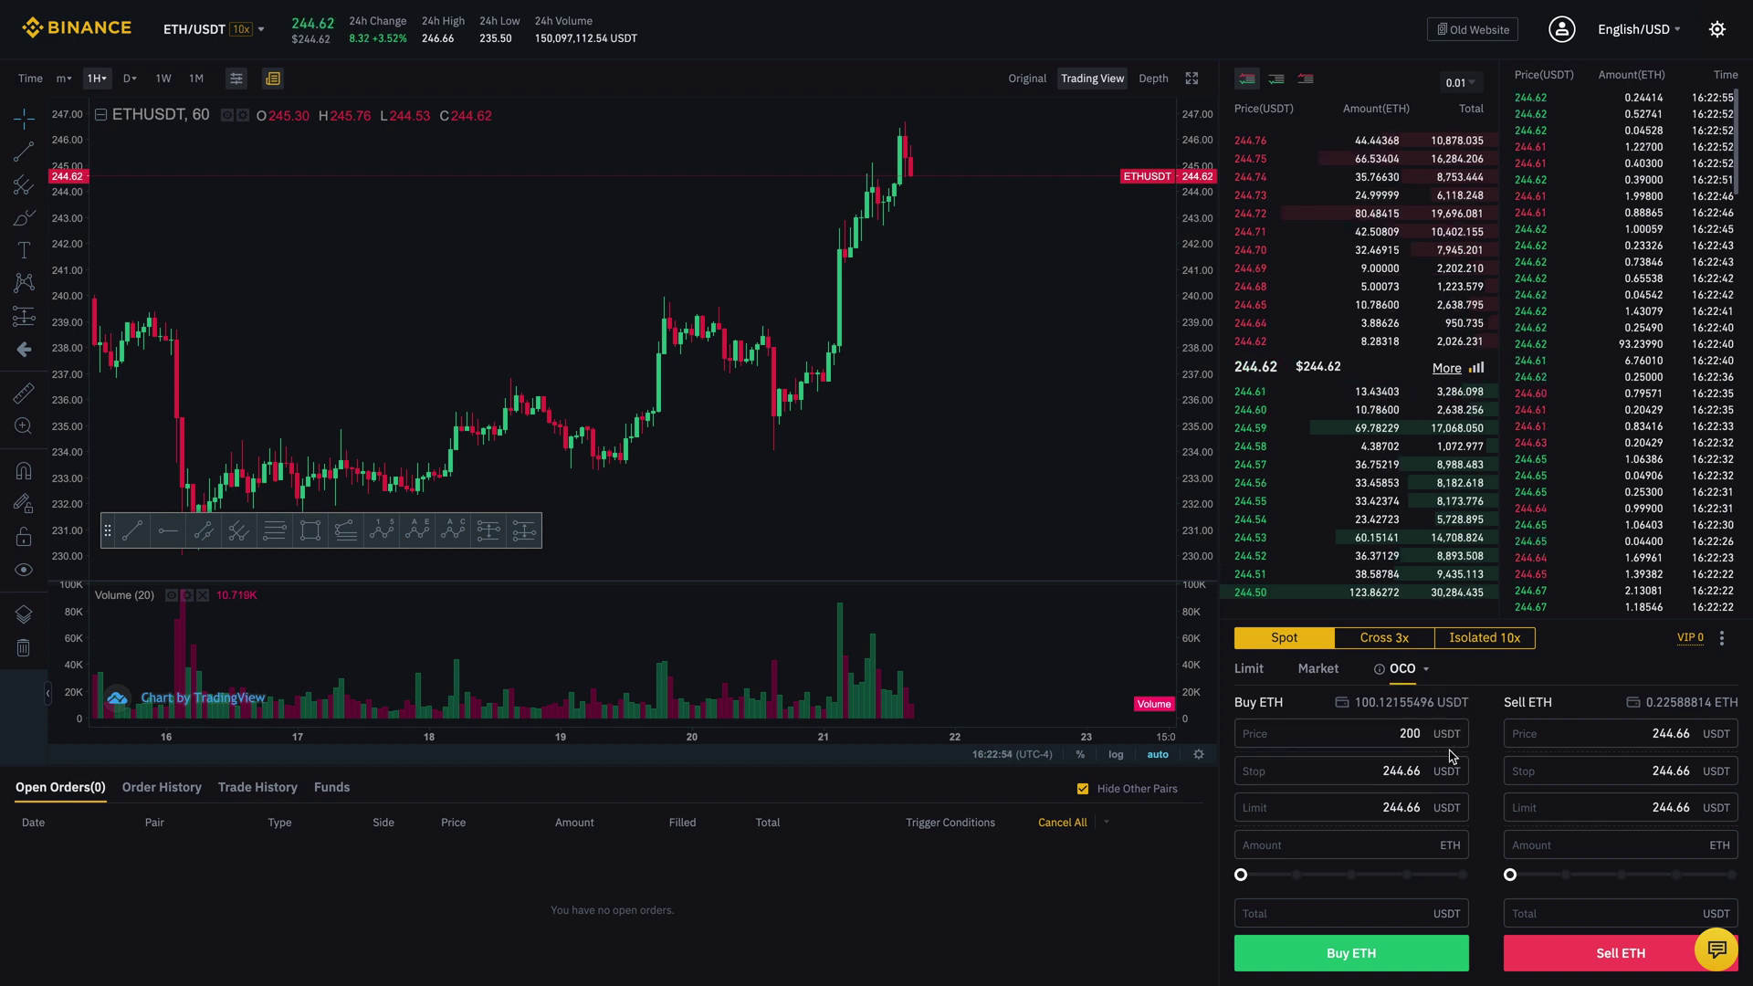
Set the OCO buy order's stop price to 300 USDT, its limit price to 301 USDT and its amount to 0.1 ETH.
drag(1391, 774, 1429, 779)
text(300)
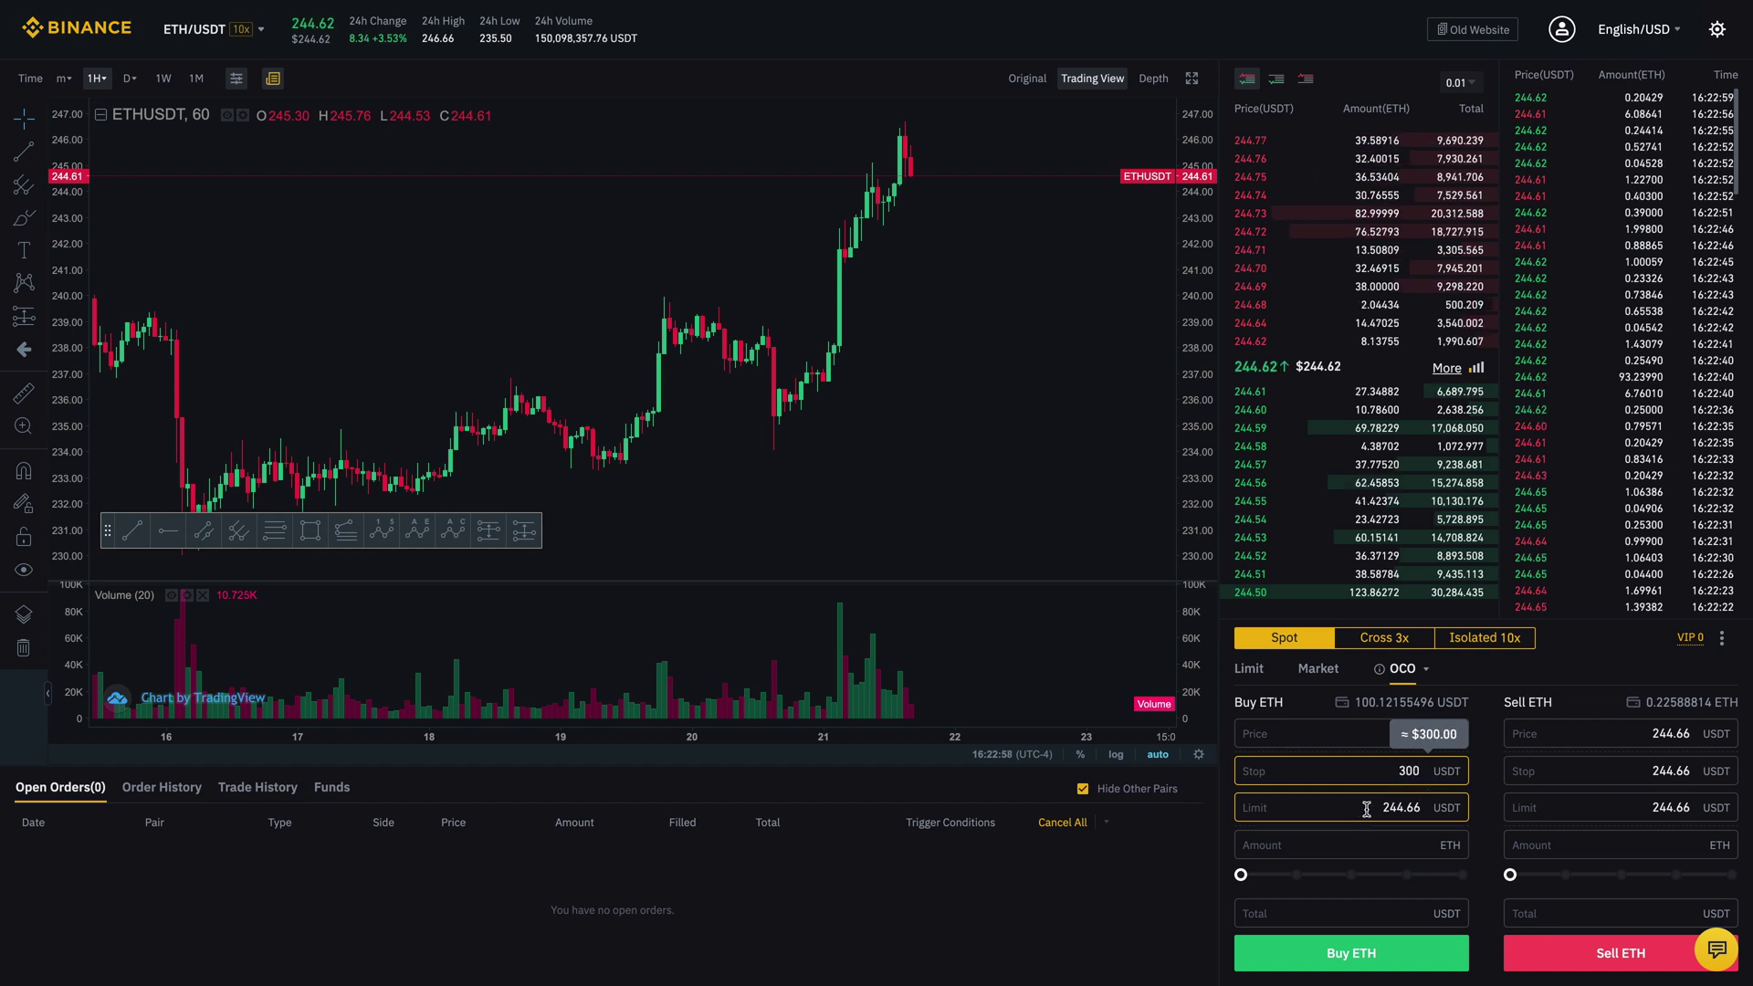
drag(1381, 809, 1446, 813)
text(301)
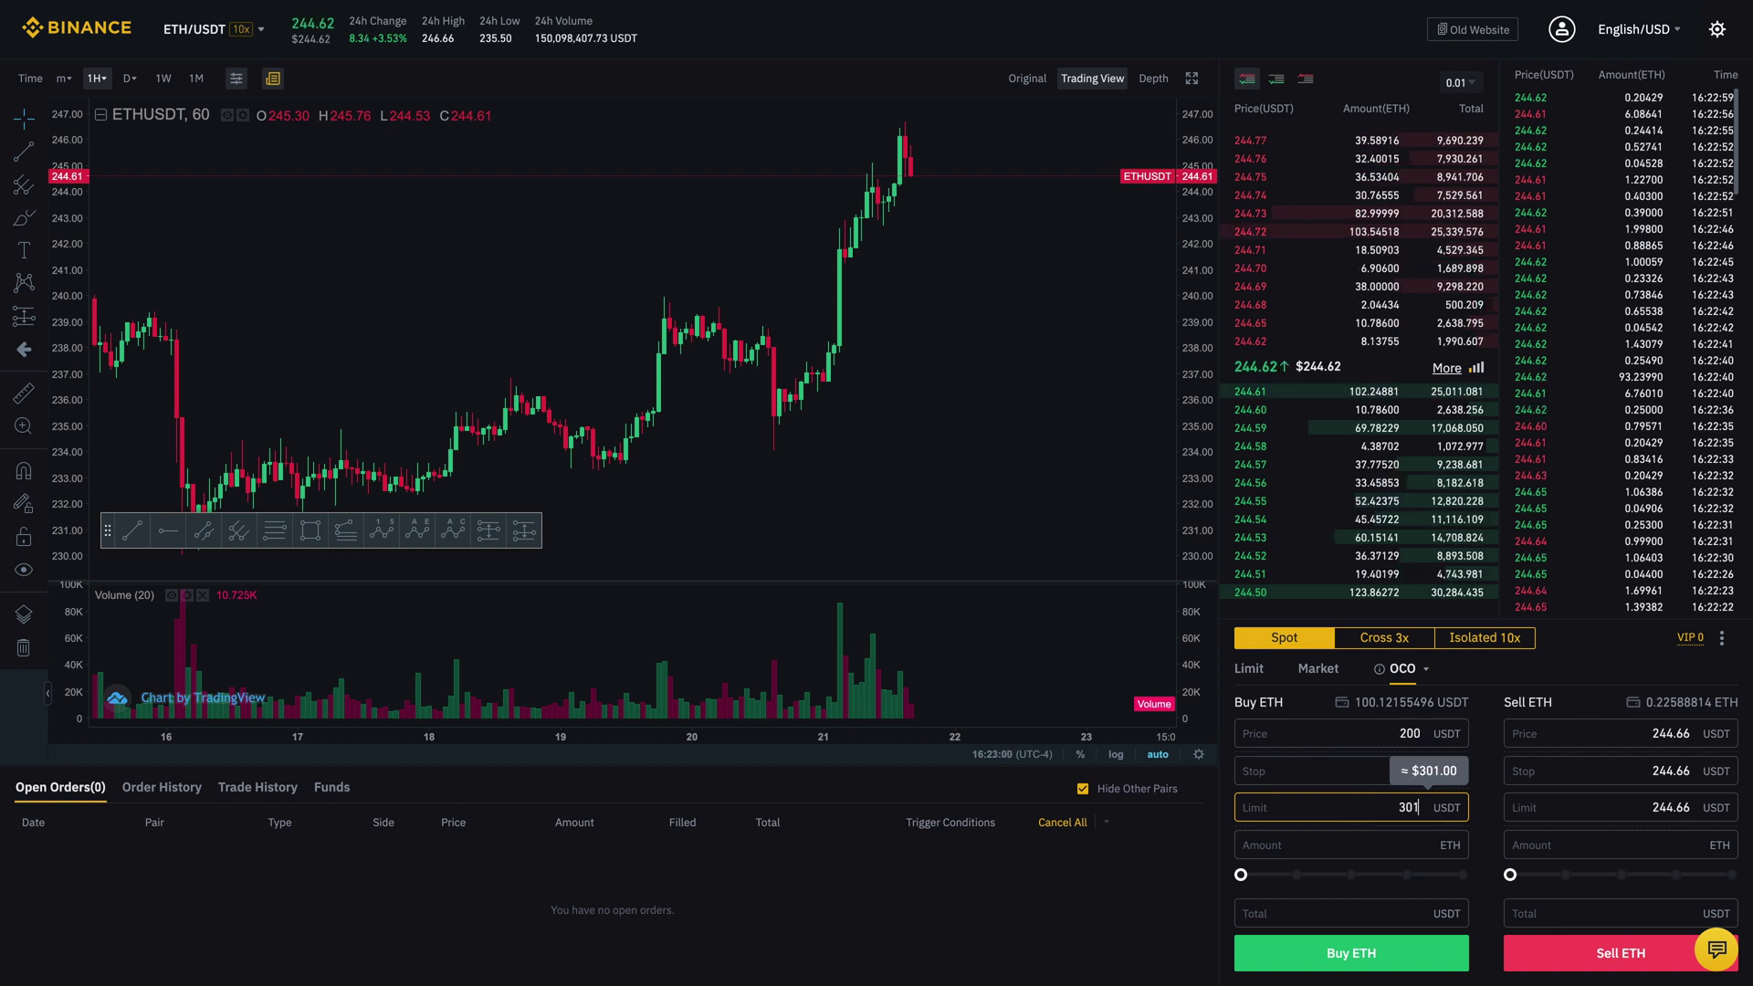
click(1414, 836)
text(0.1)
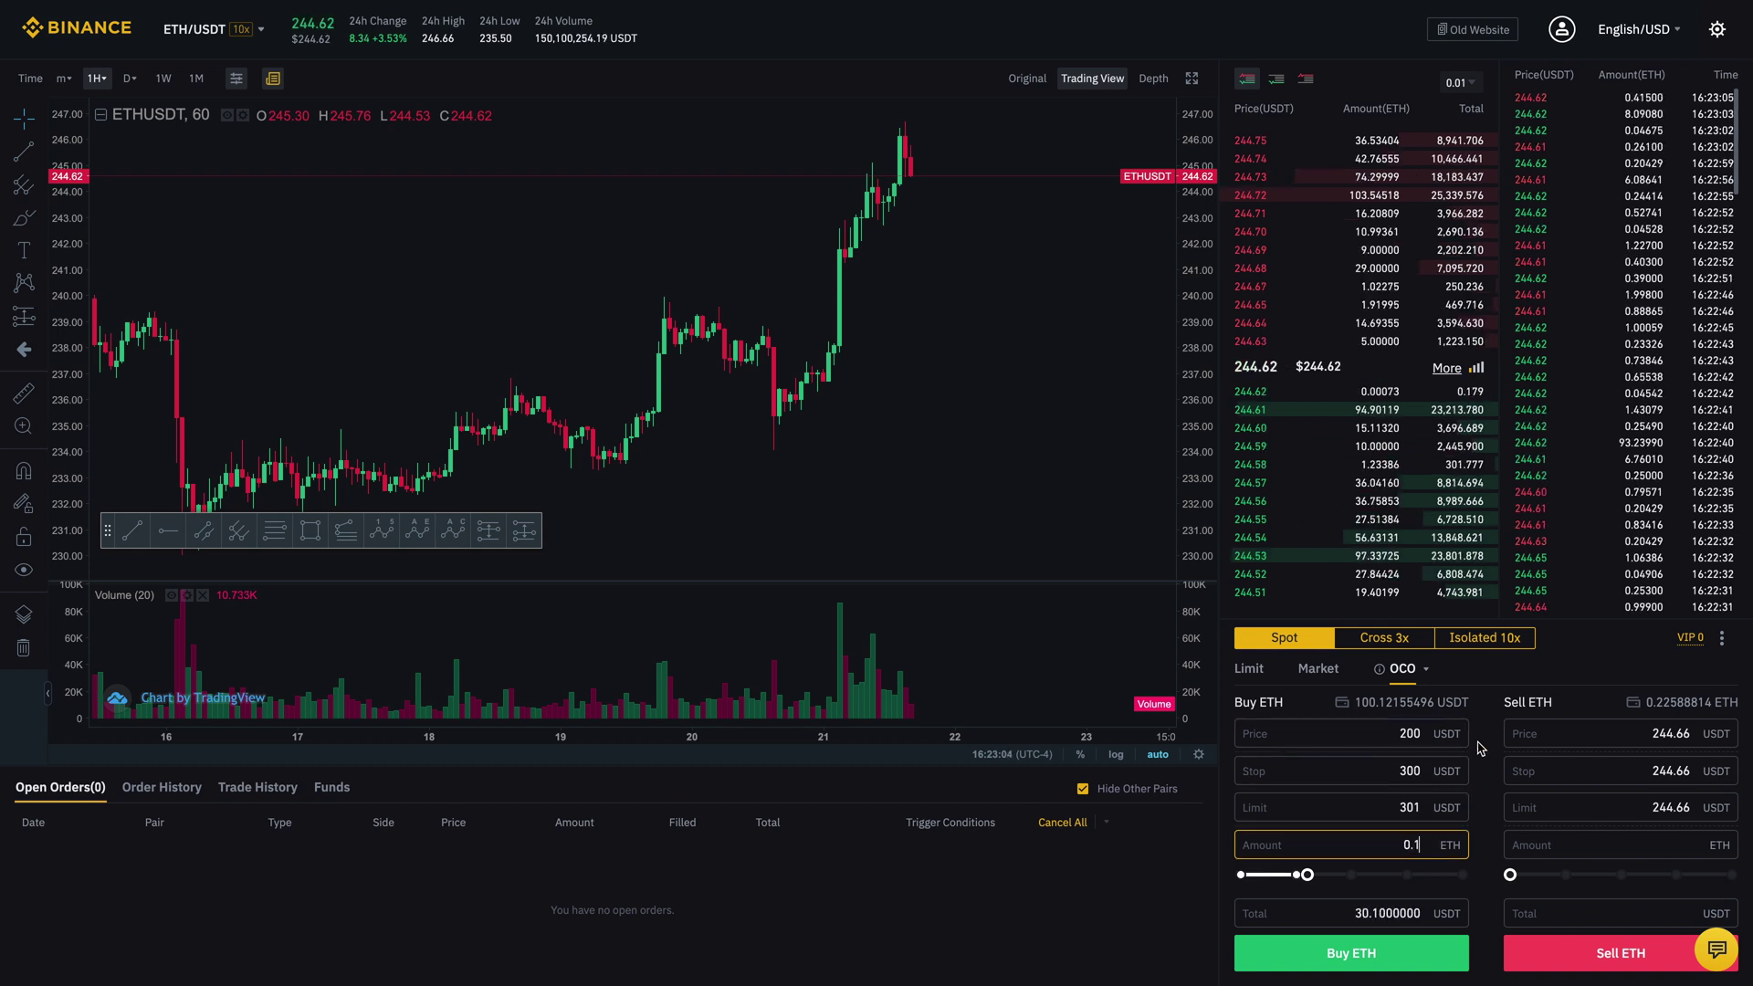
Review the OCO buy order's price, stop, limit, amount and total against the current market price.
click(1392, 731)
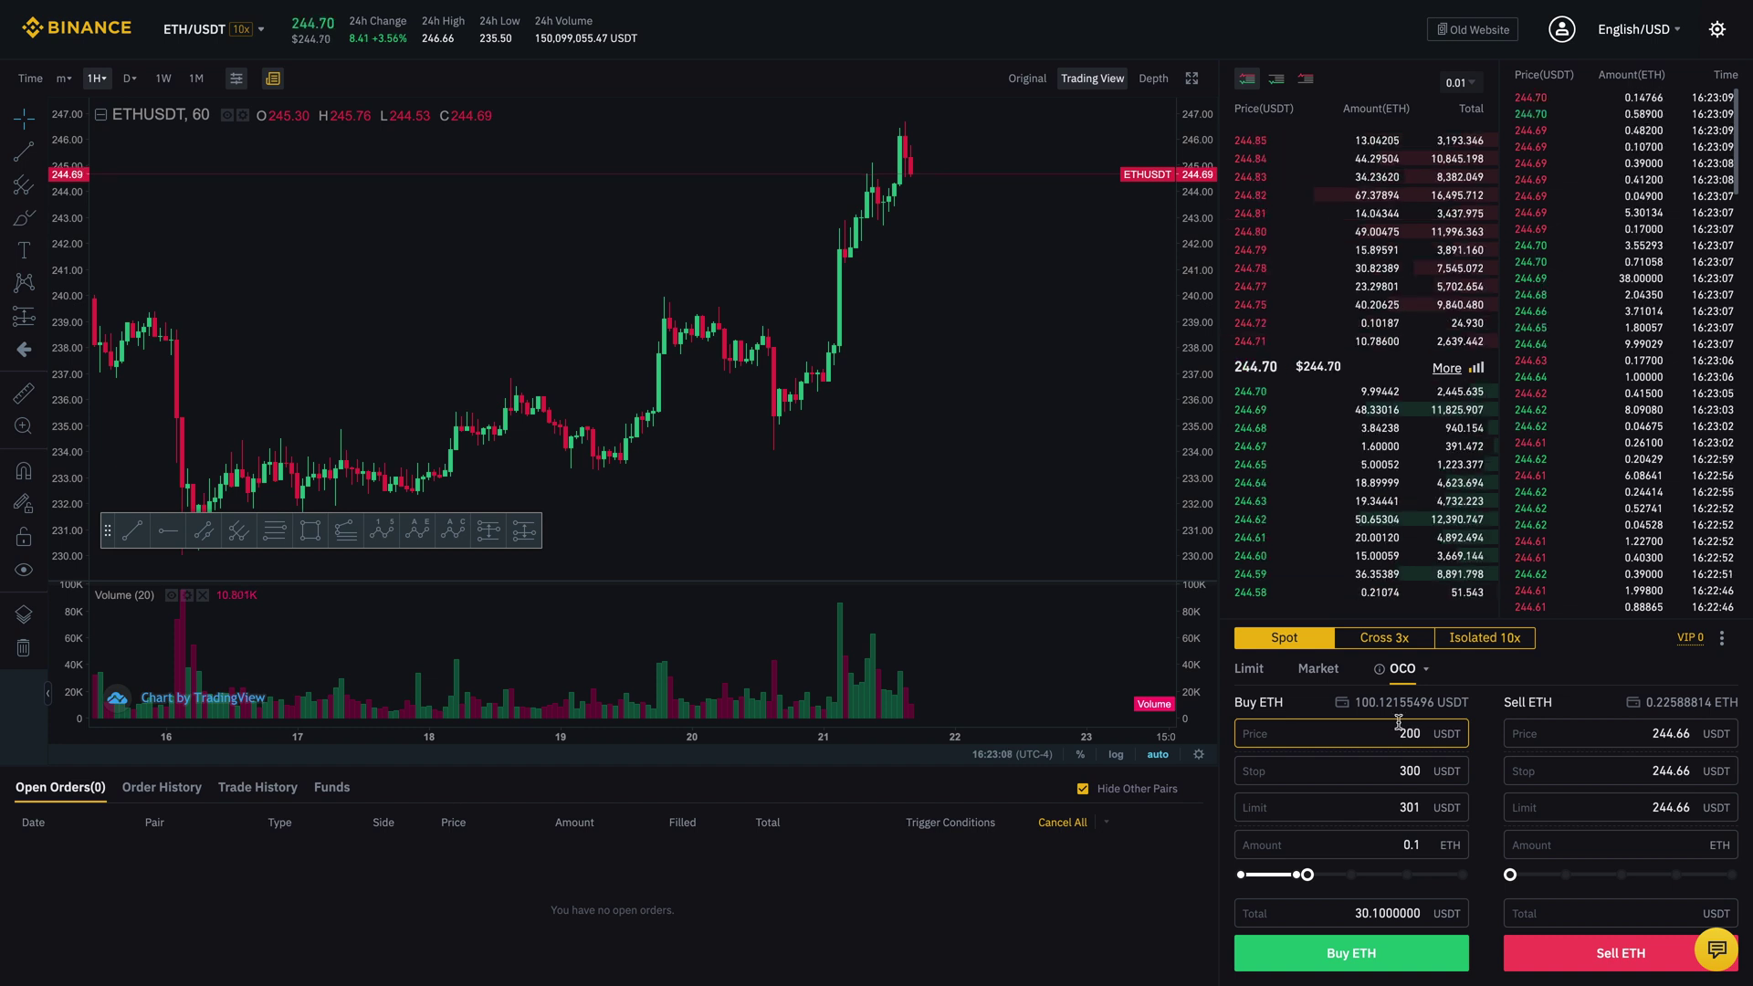
click(1372, 918)
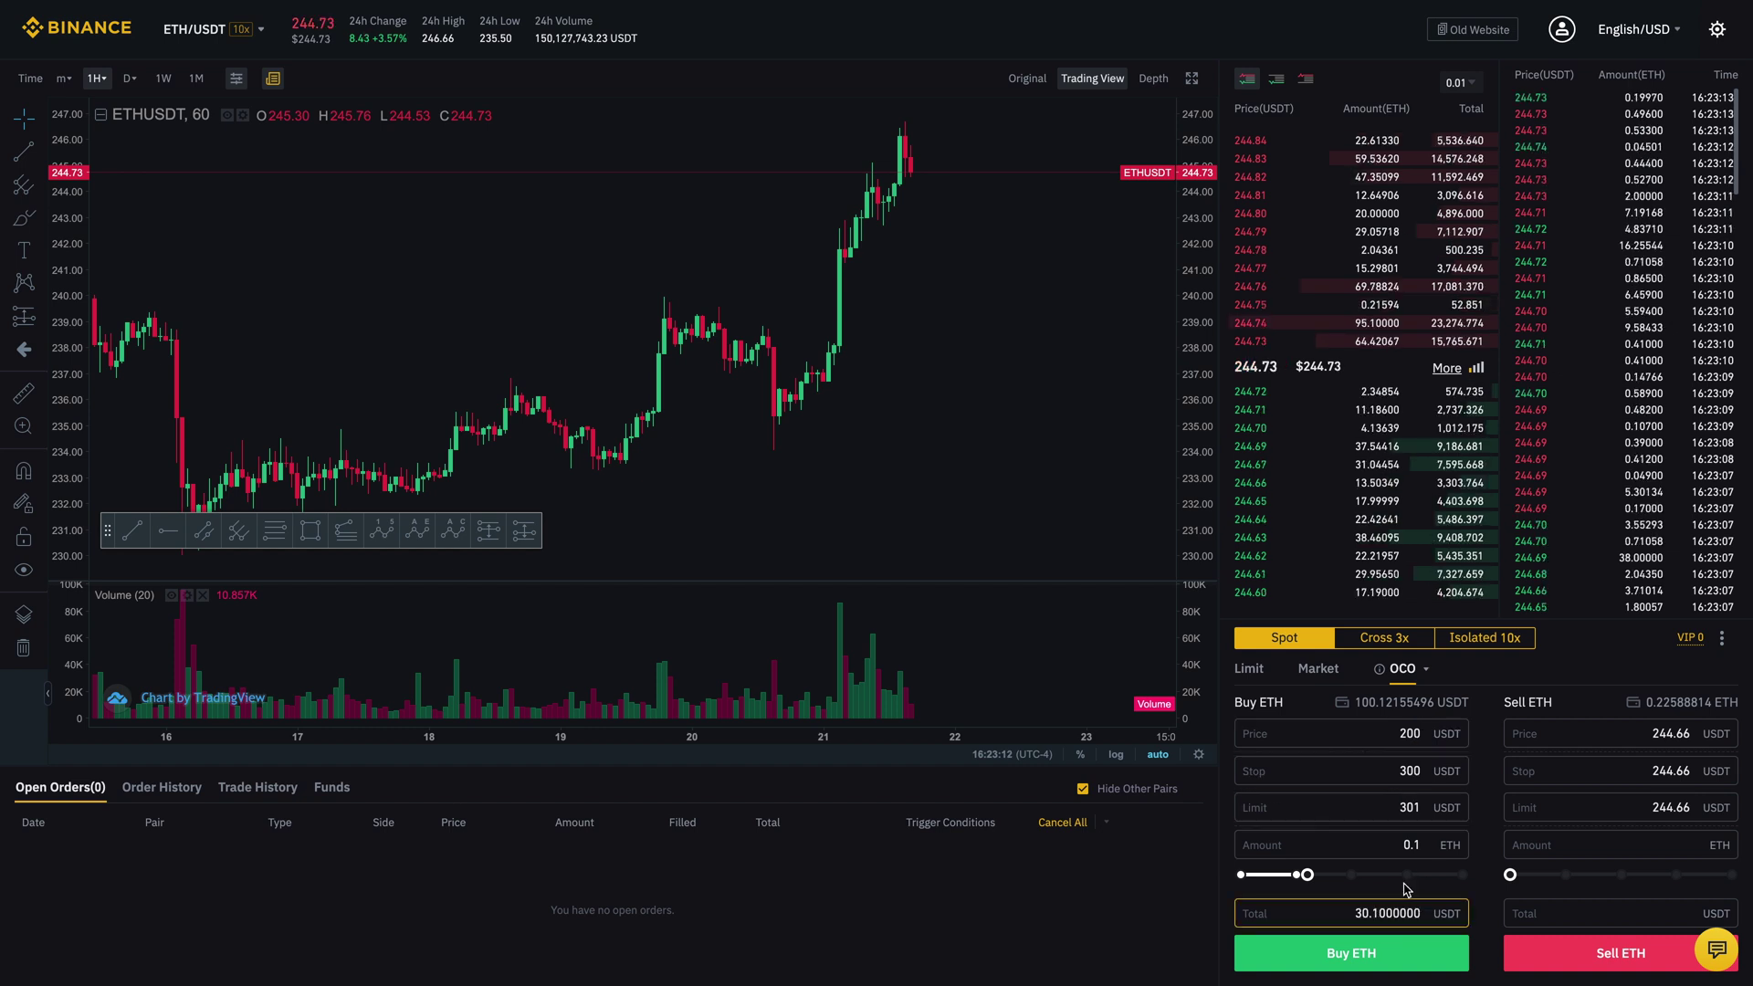
click(1397, 774)
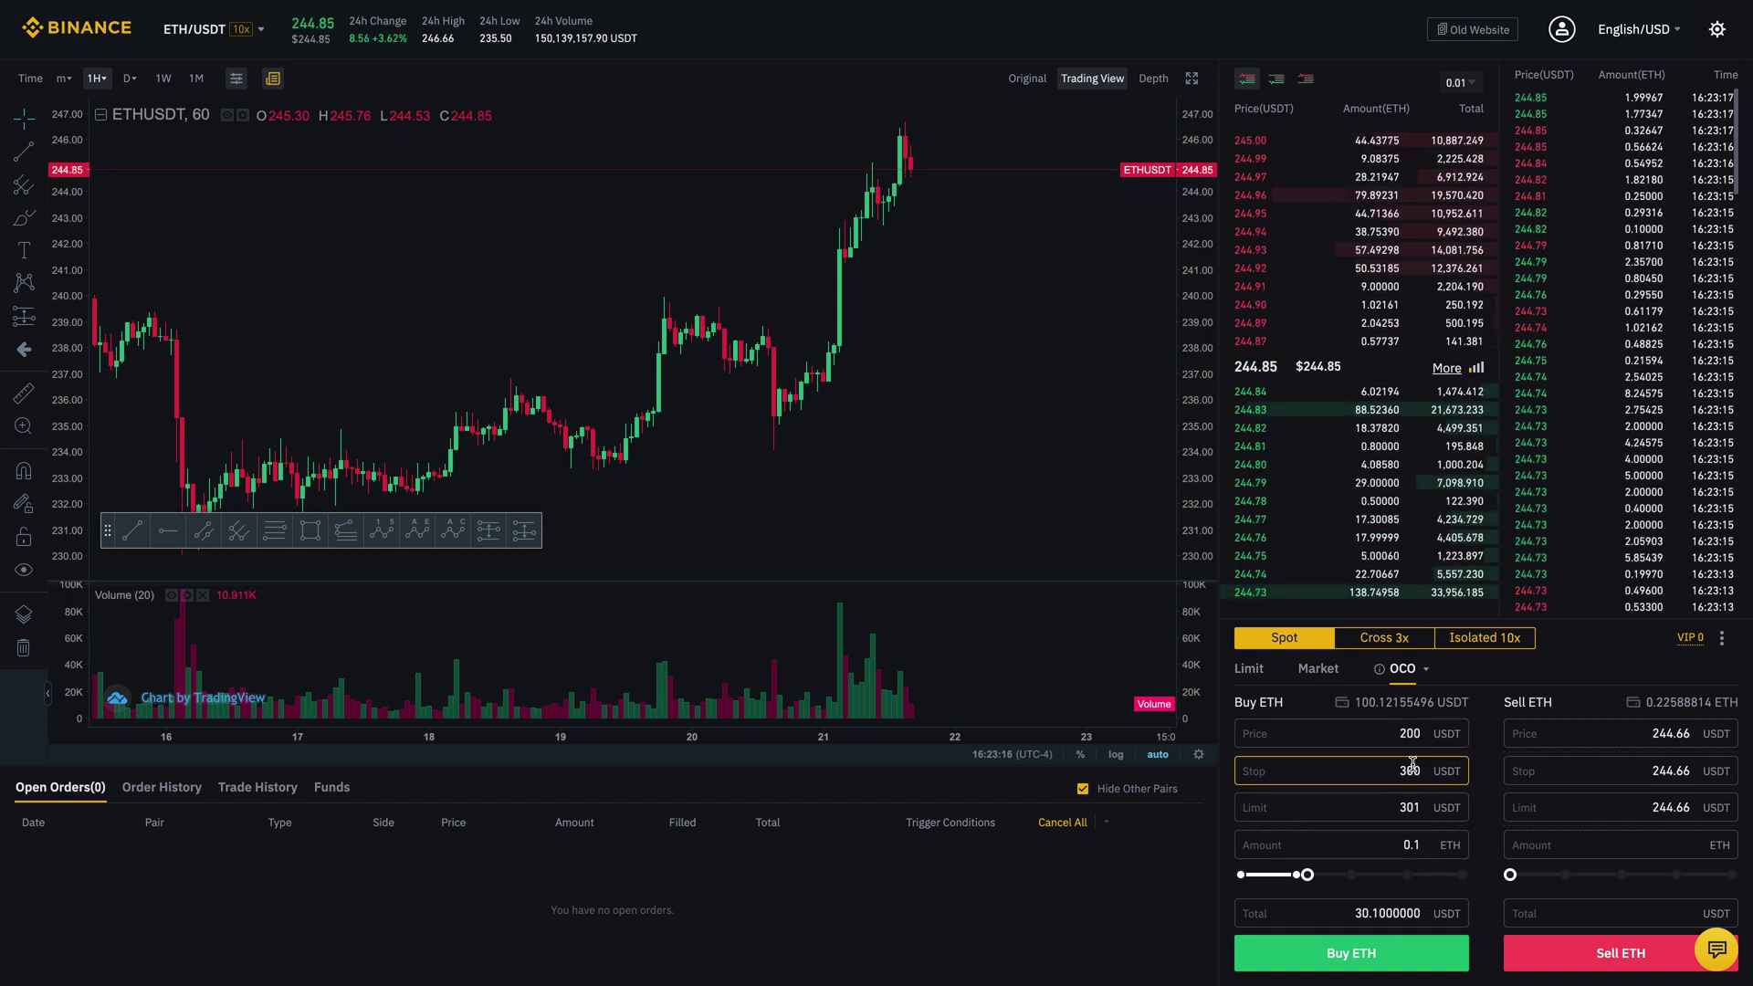
click(1417, 802)
key(BackSpace)
text(1)
click(1451, 842)
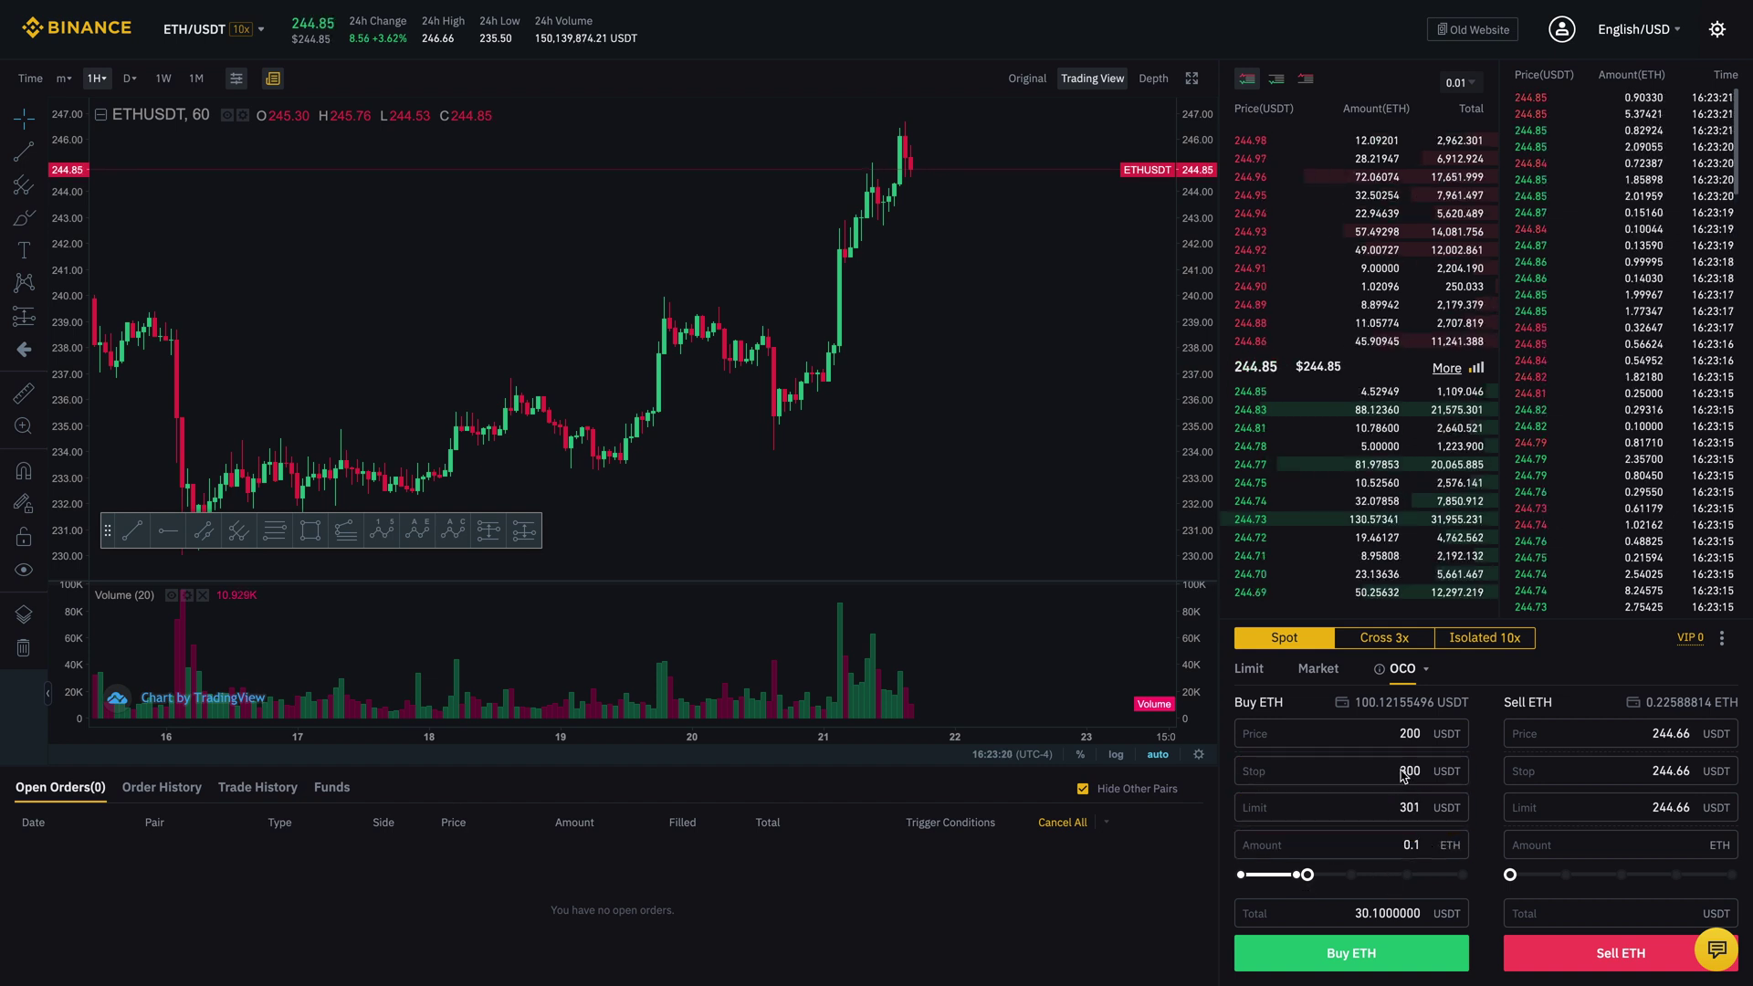
click(1435, 829)
click(1432, 839)
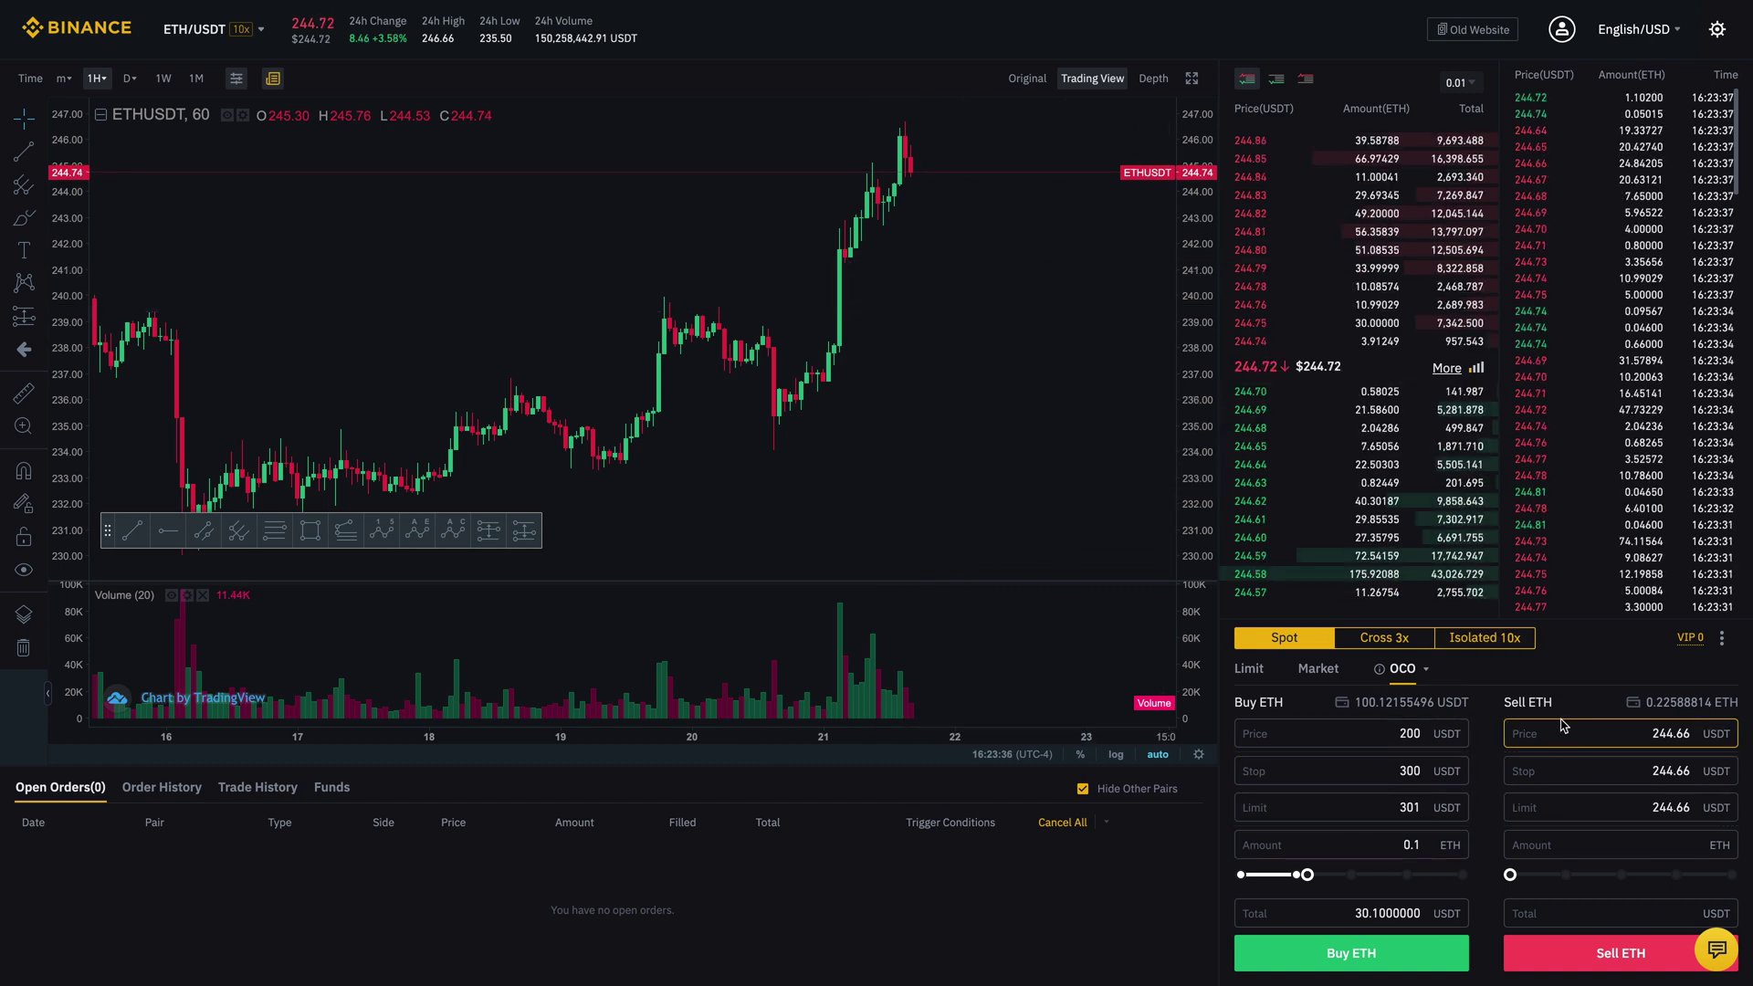
Set the price of the OCO sell order to 400 USDT.
click(1621, 724)
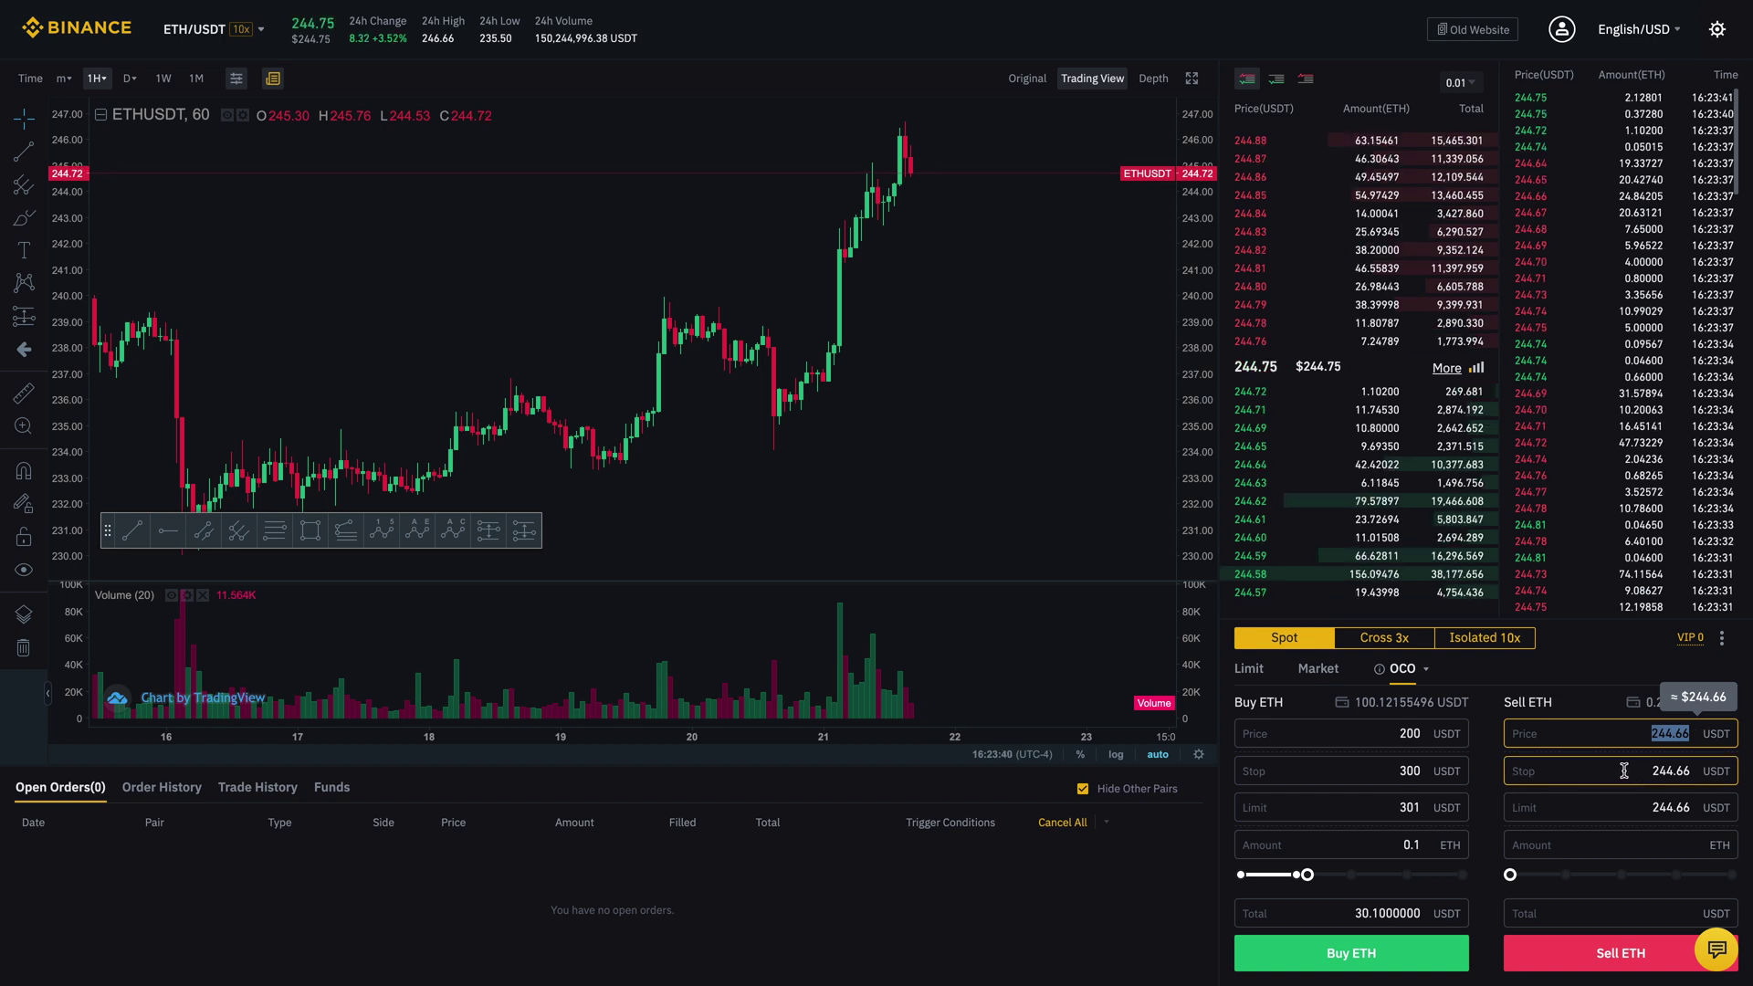
key(BackSpace)
text(200)
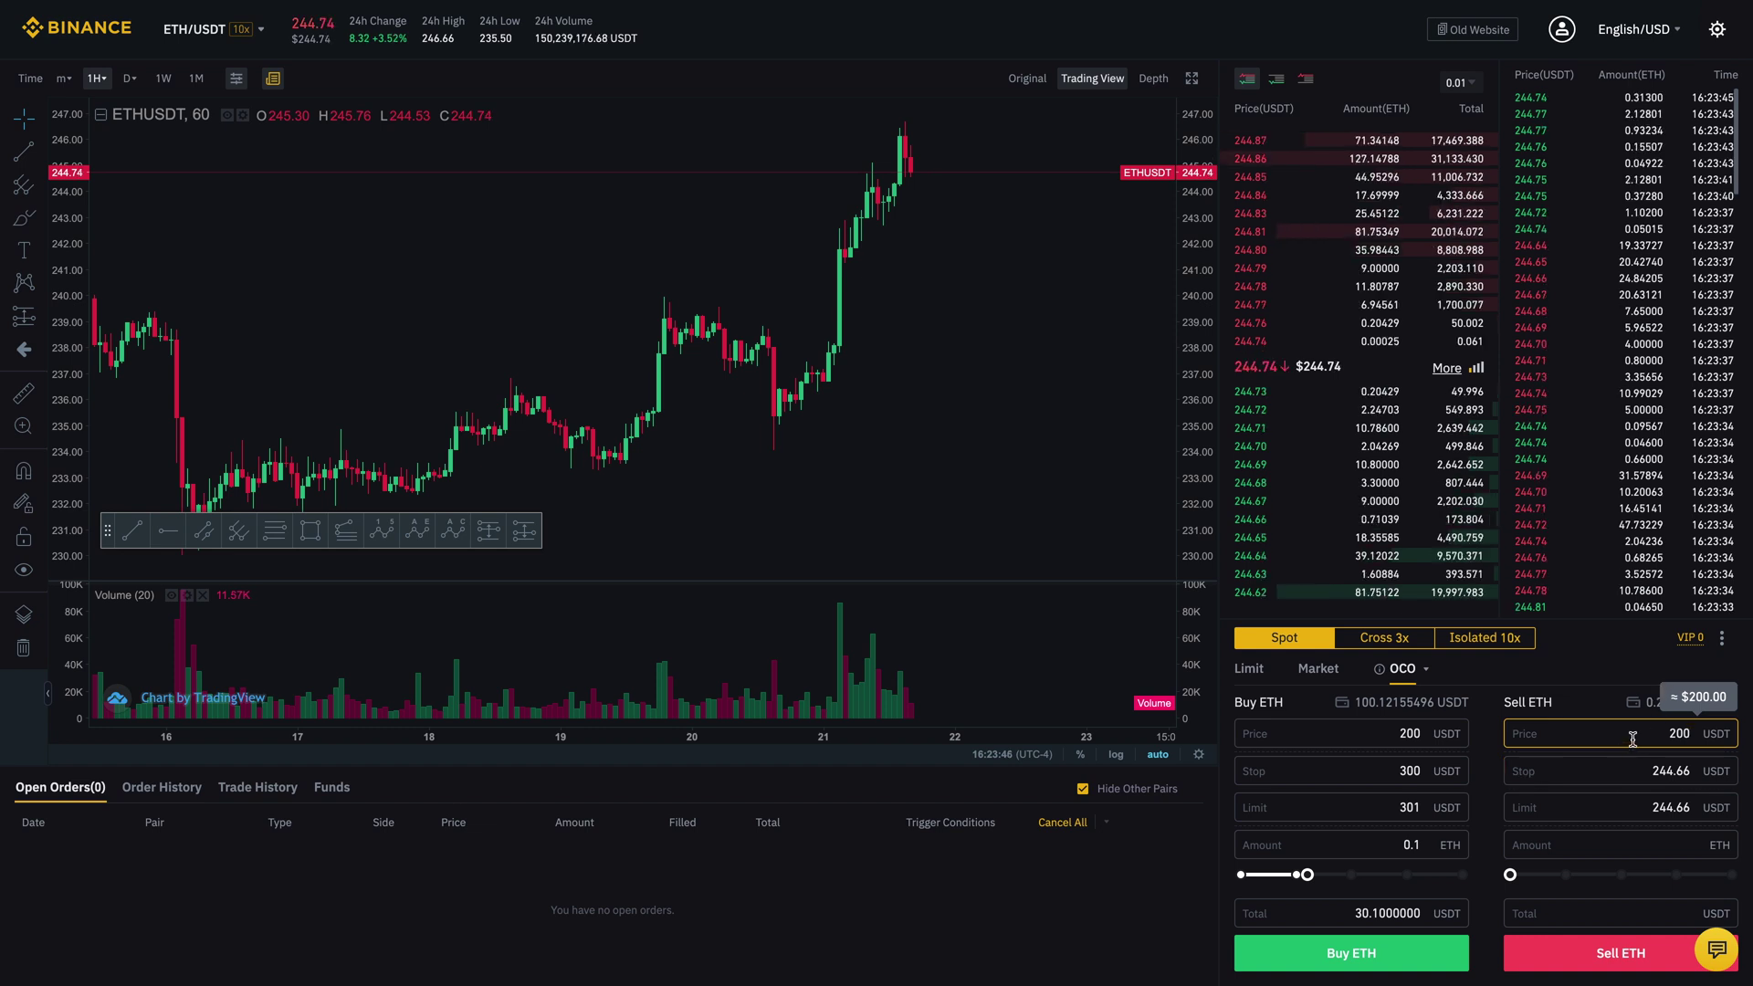
text(400)
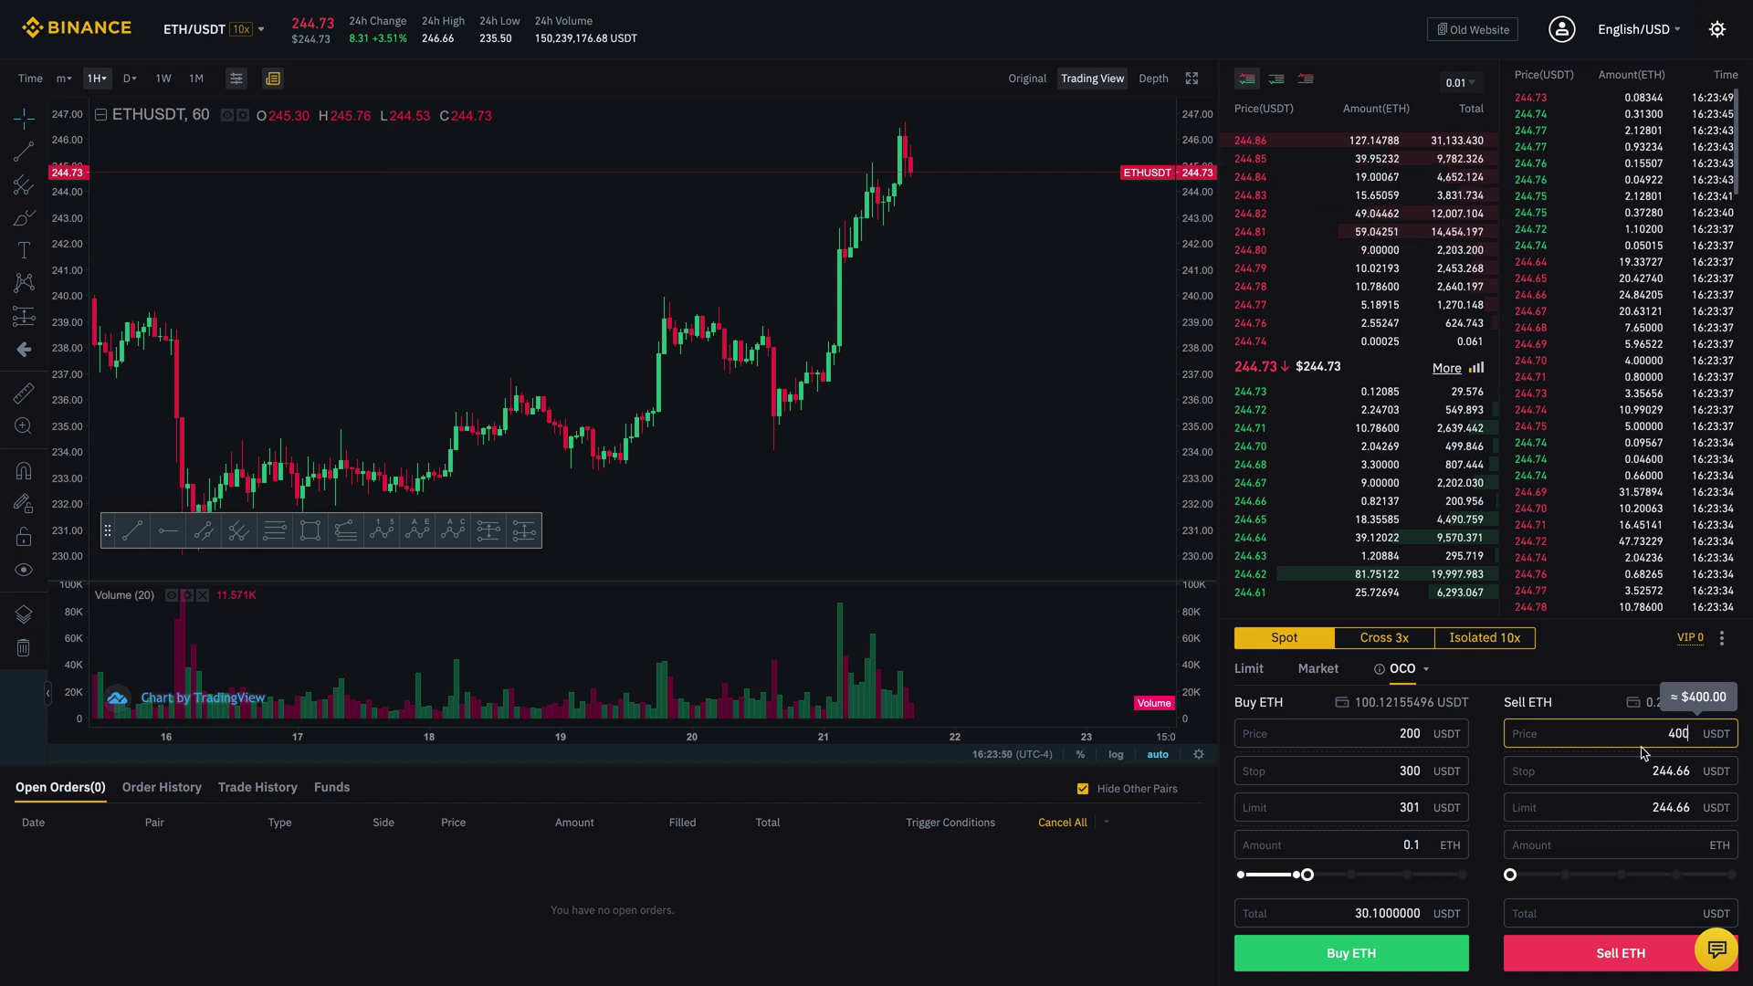
Set the OCO sell order's stop price to 200 USDT, its limit price to 199 USDT and its amount to 0.1 ETH.
key(Tab)
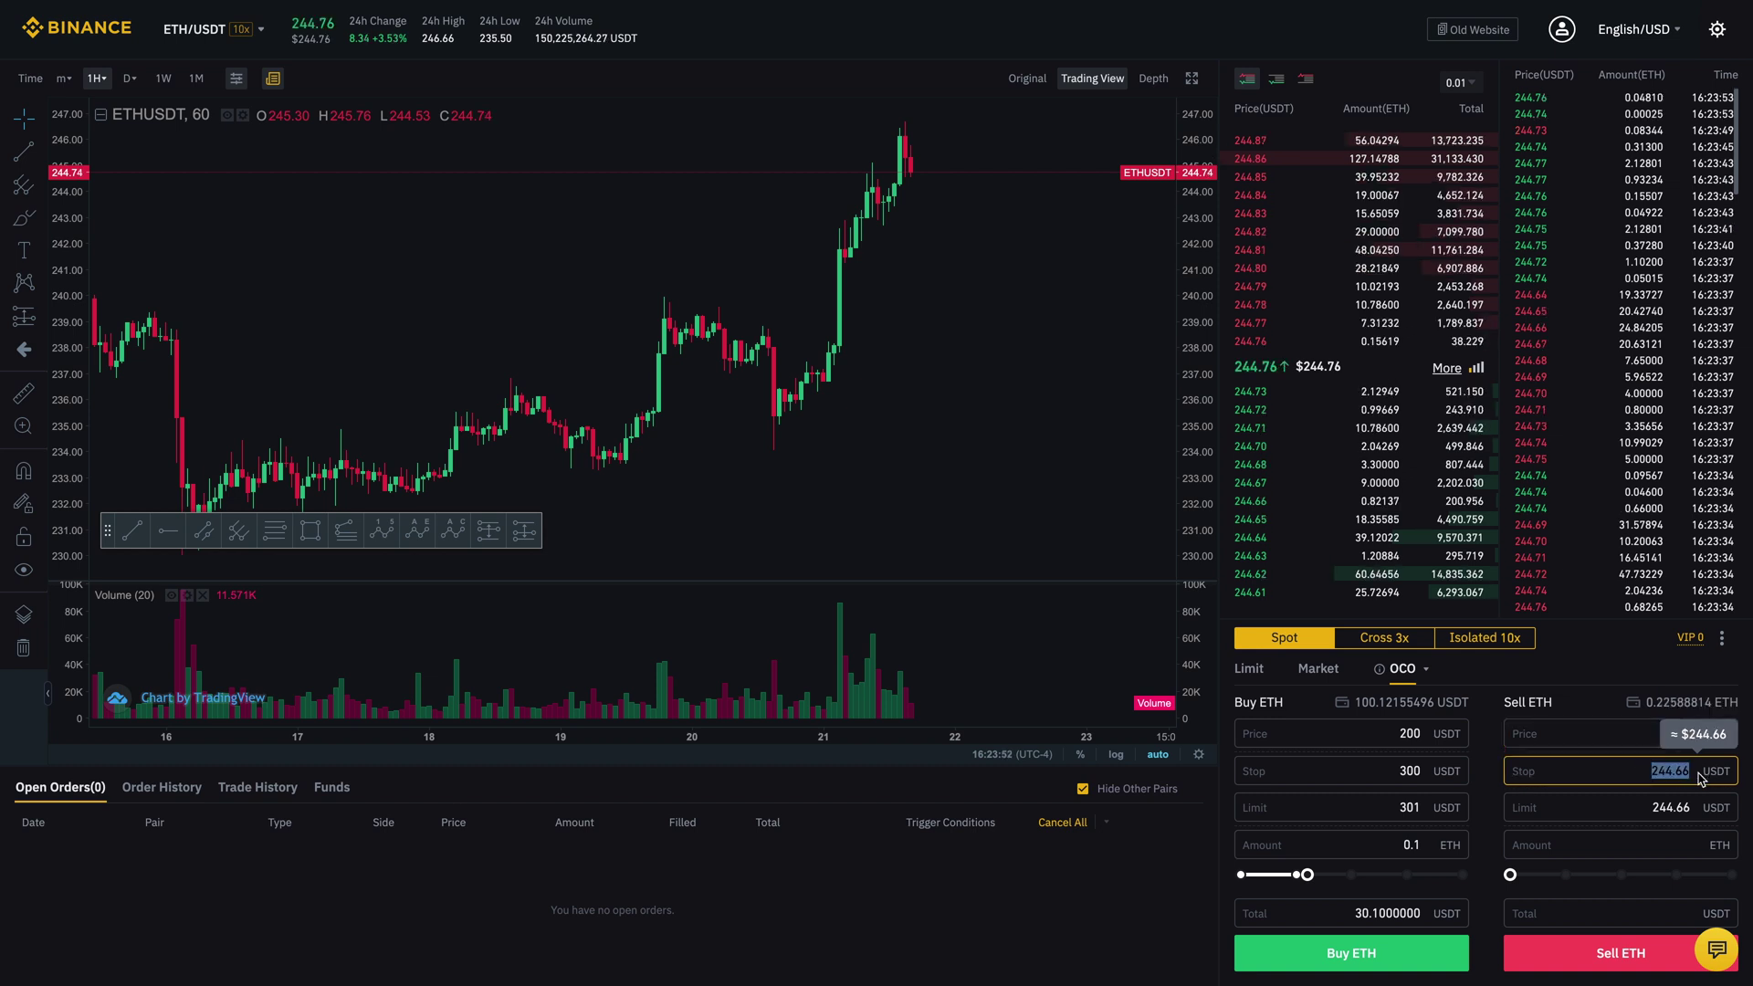
text(2001)
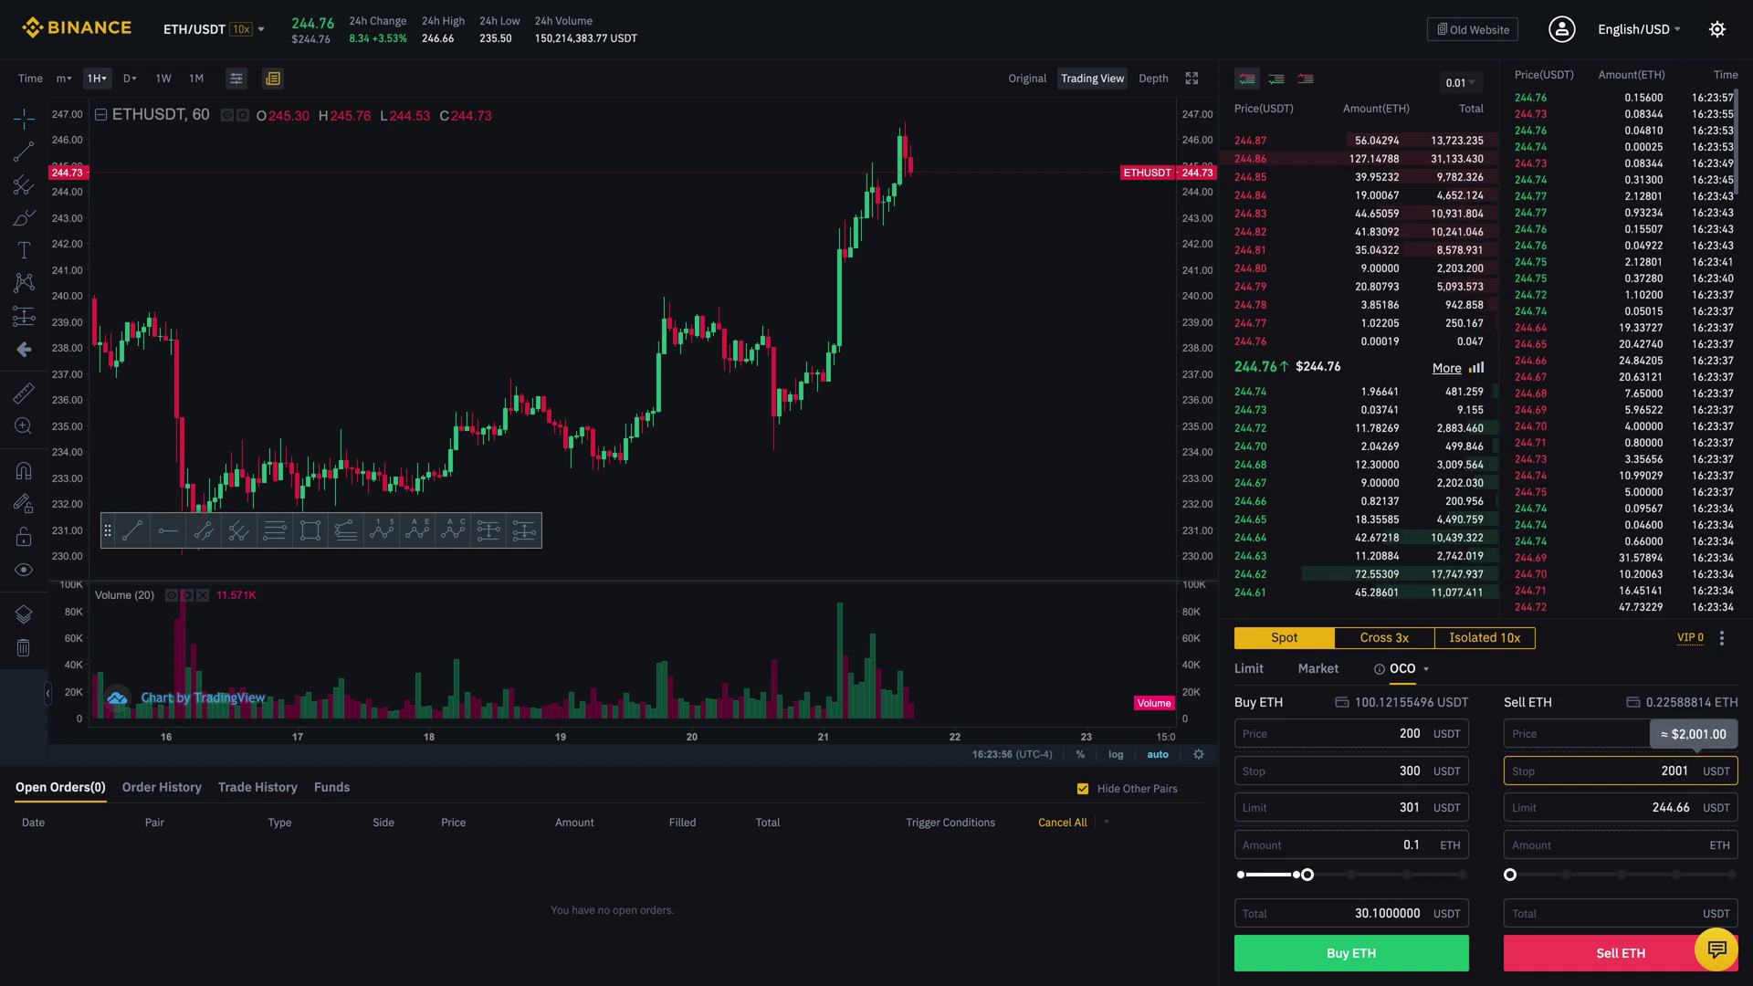
key(Tab)
text(199)
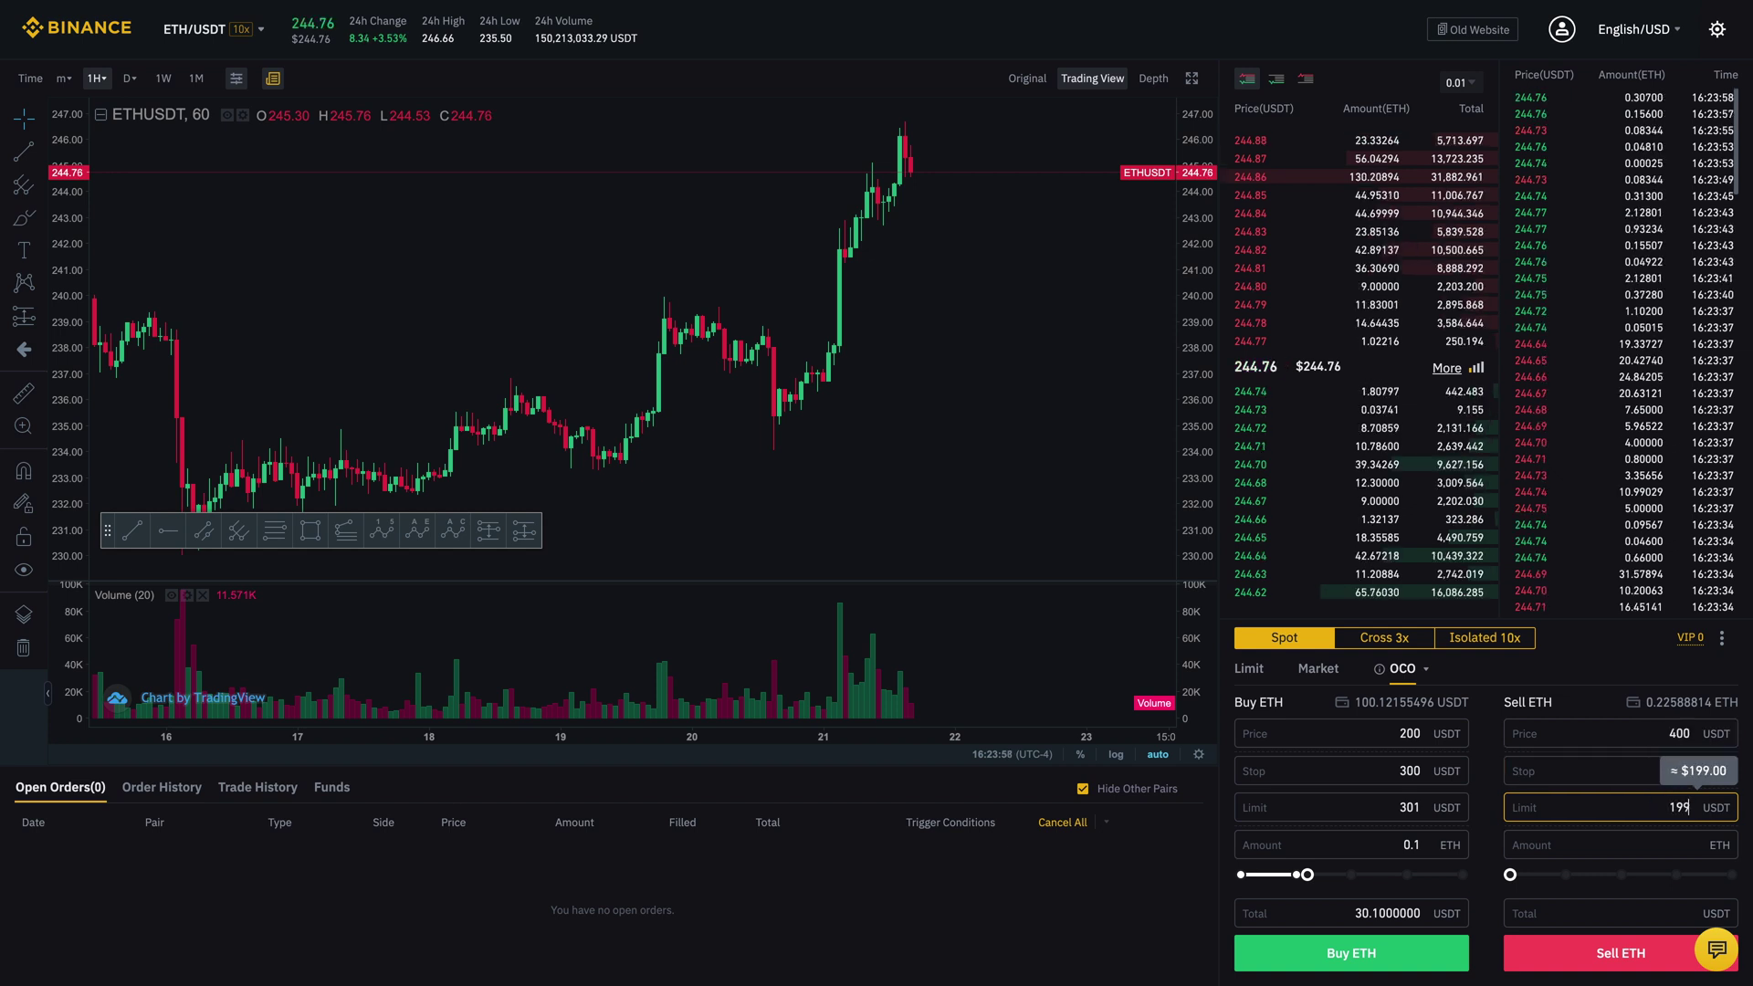
click(1621, 847)
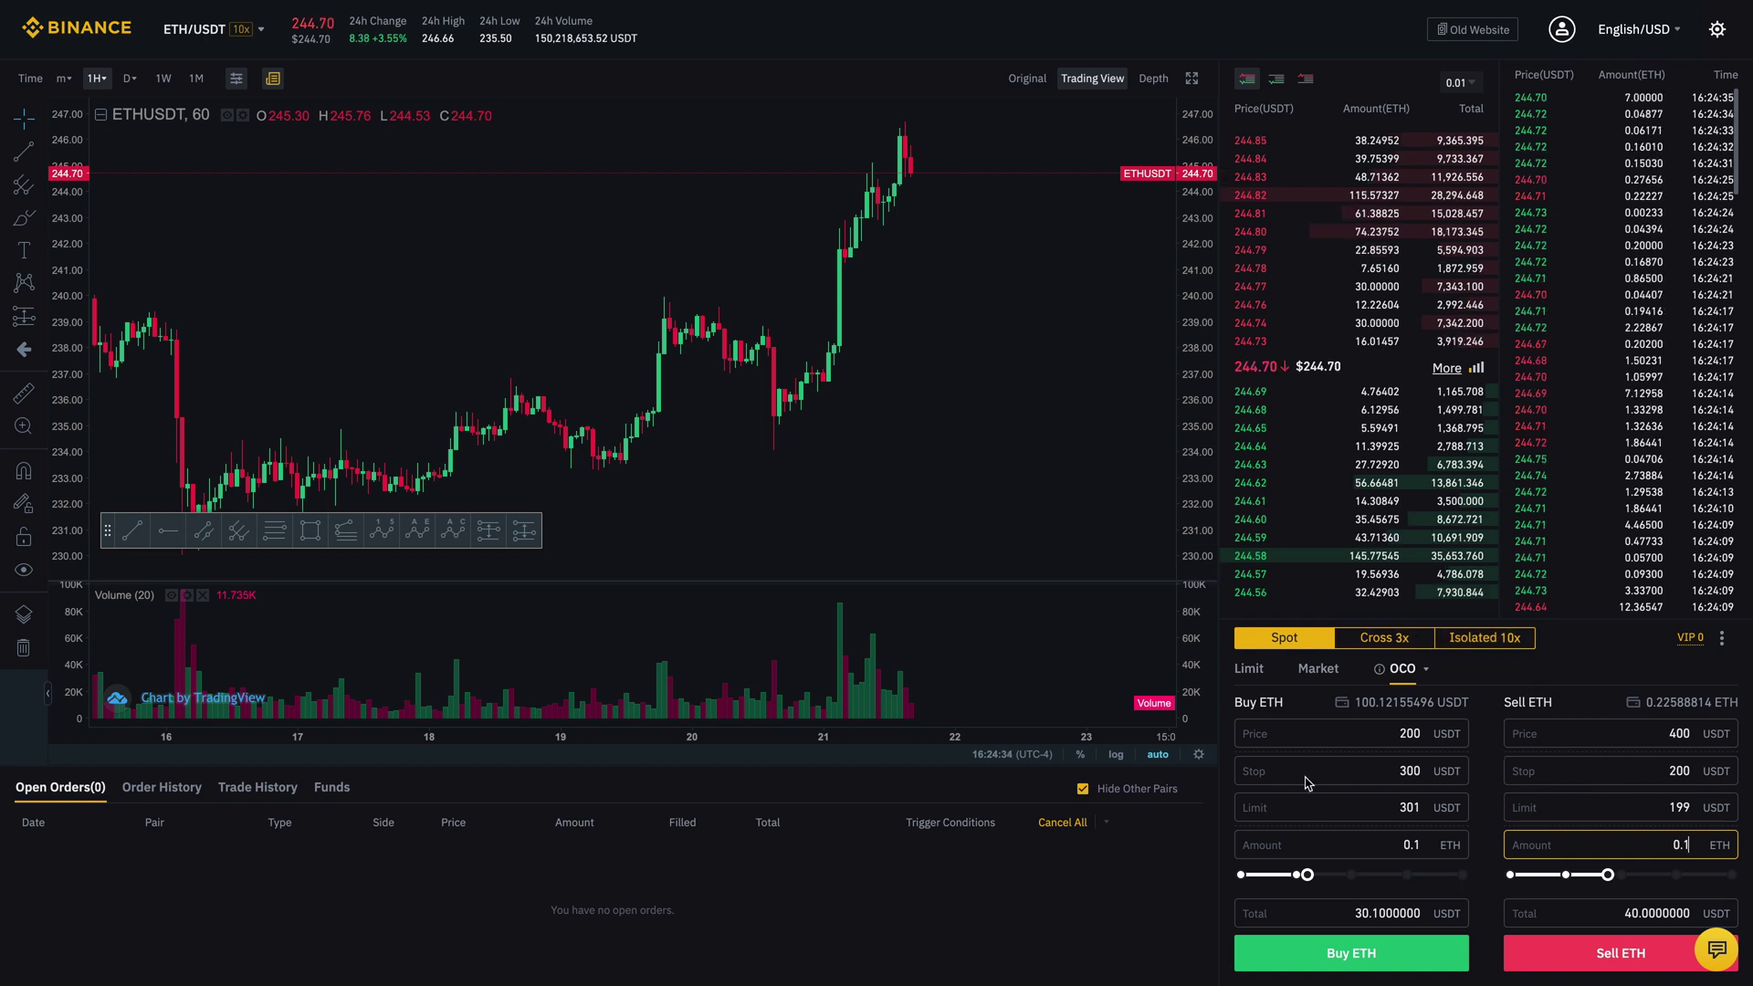
Switch the order form to Cross 3x margin and try the Normal, Borrow and Repay modes on the limit buy order.
click(1373, 640)
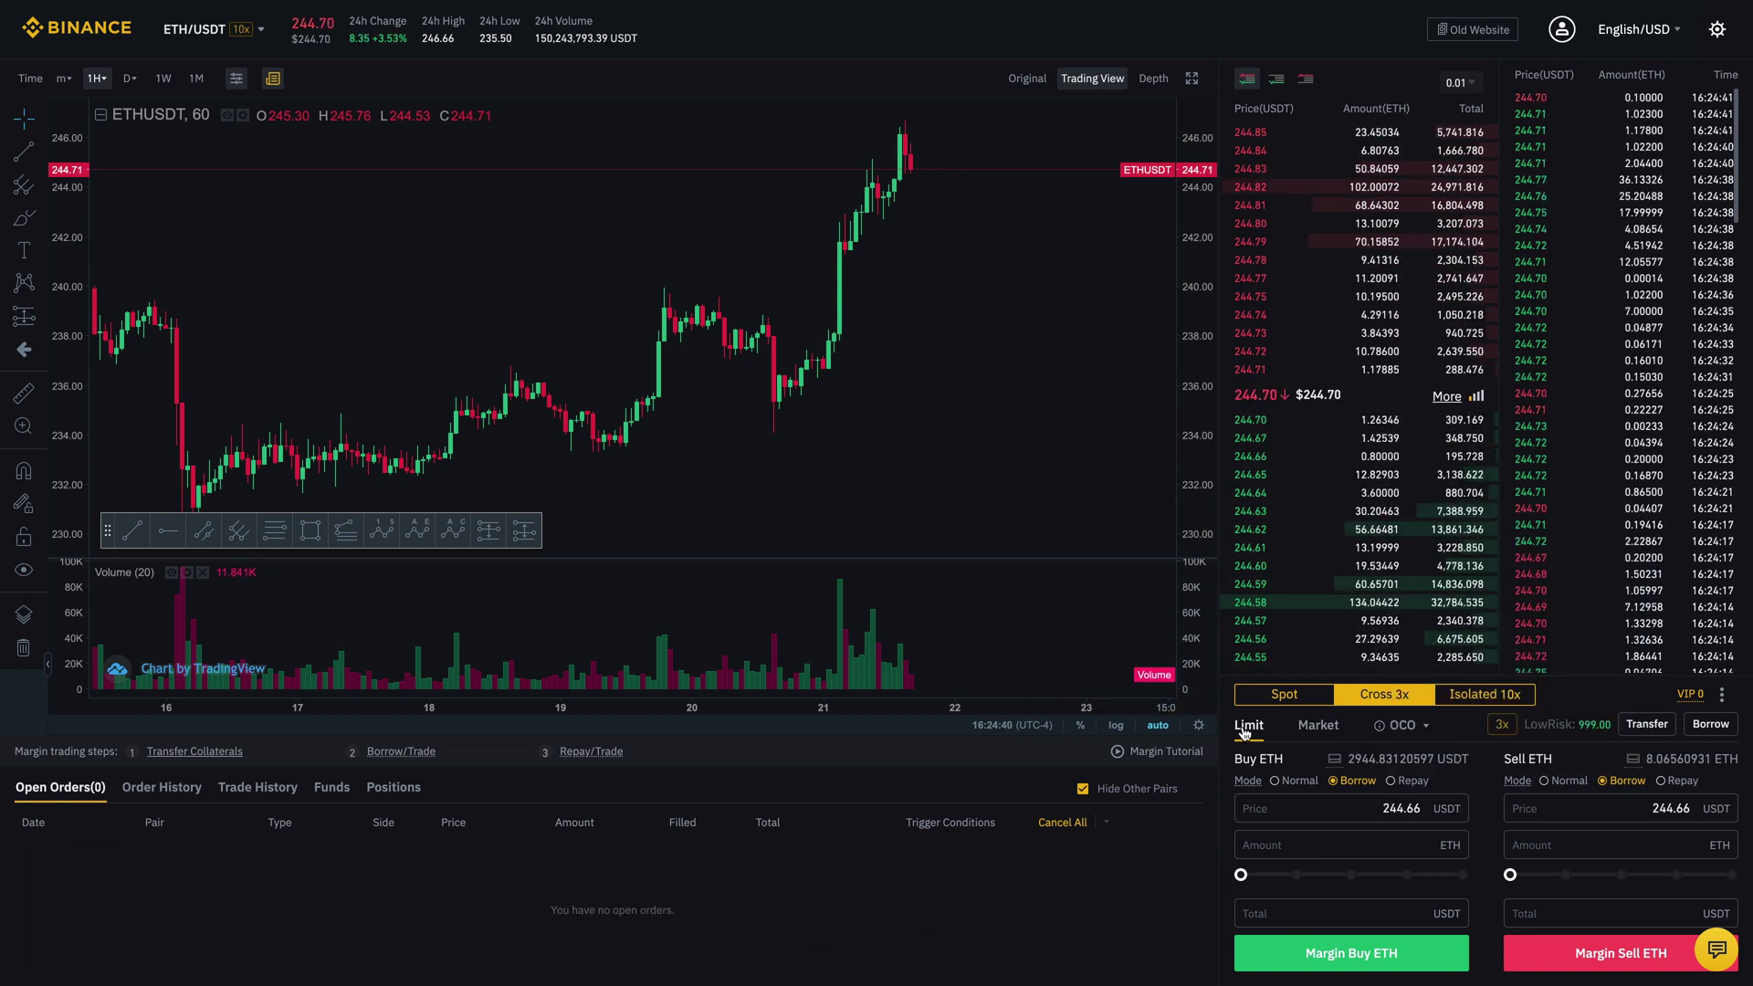
mouse_move(1418, 728)
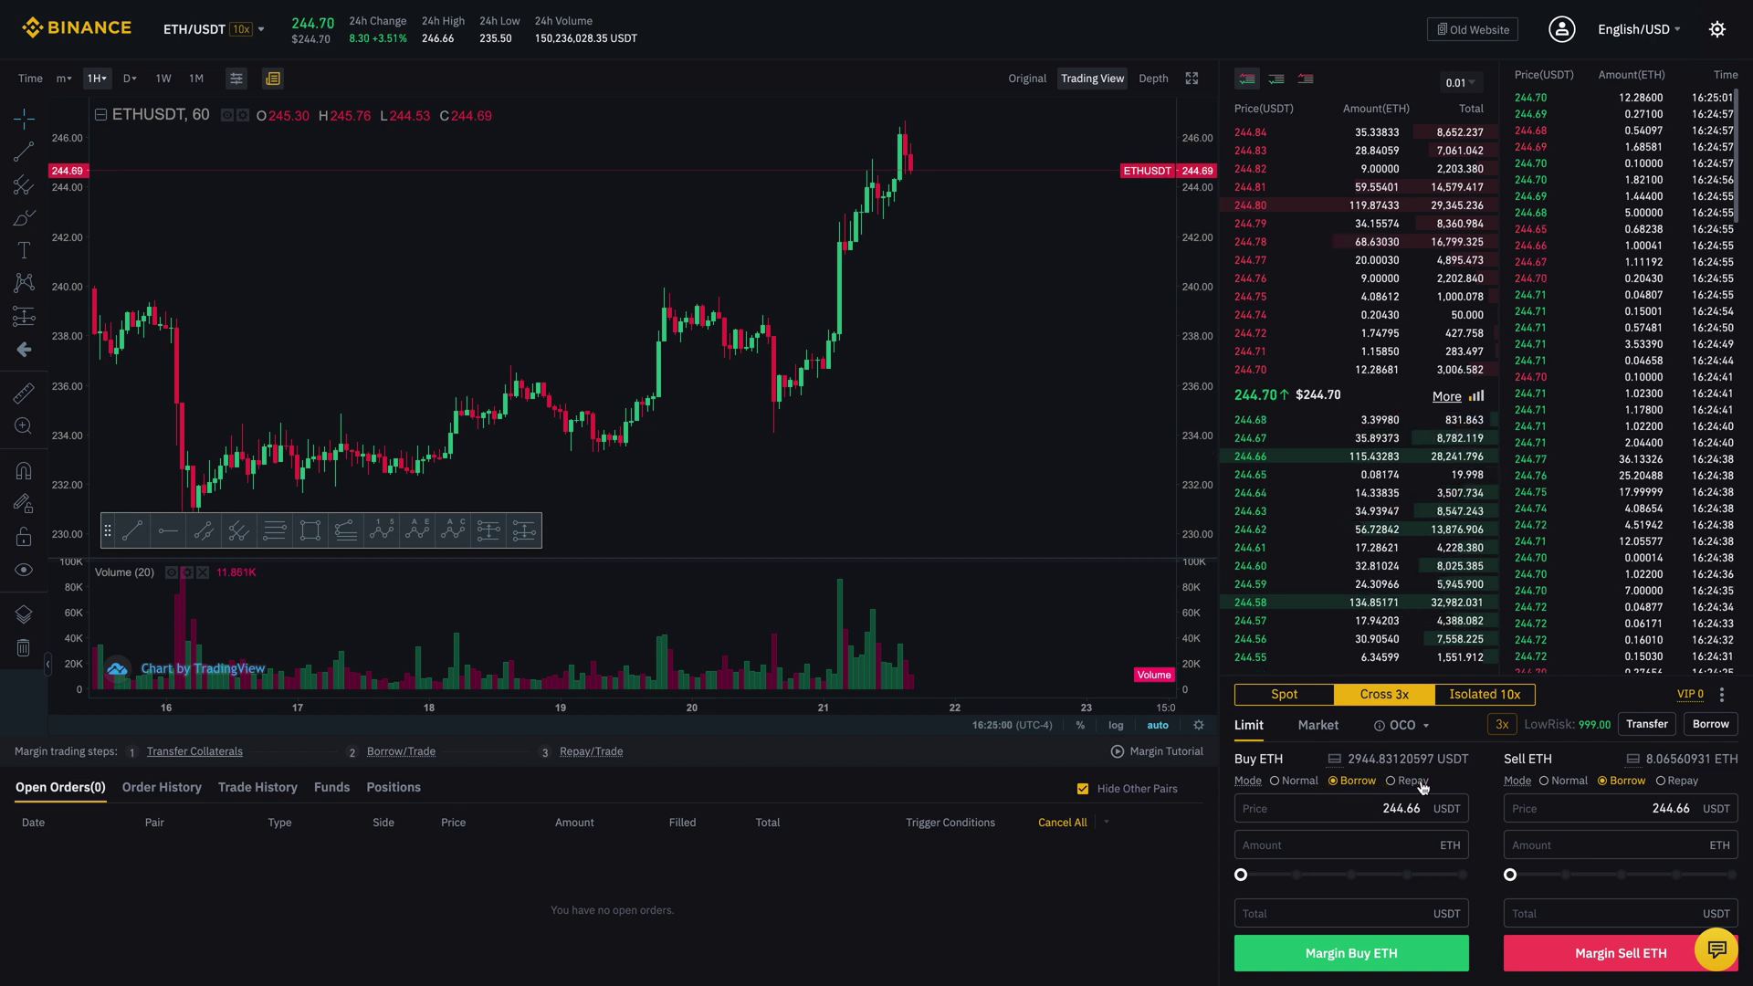
click(1307, 783)
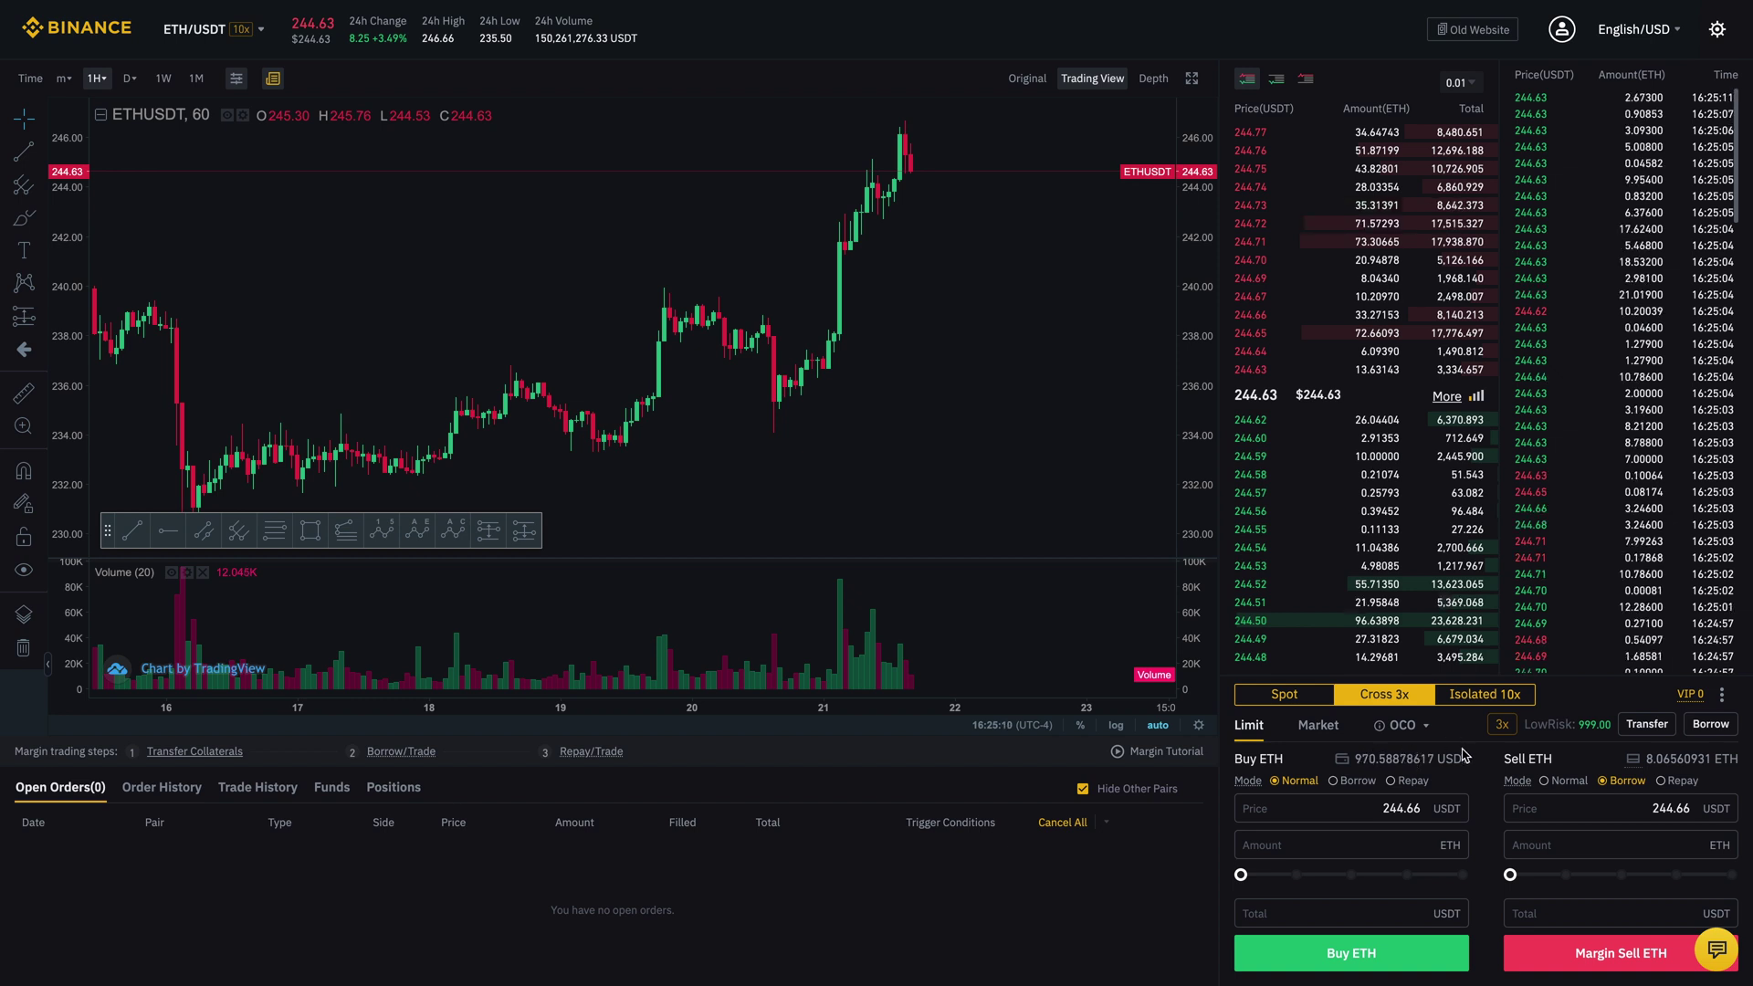
click(1334, 782)
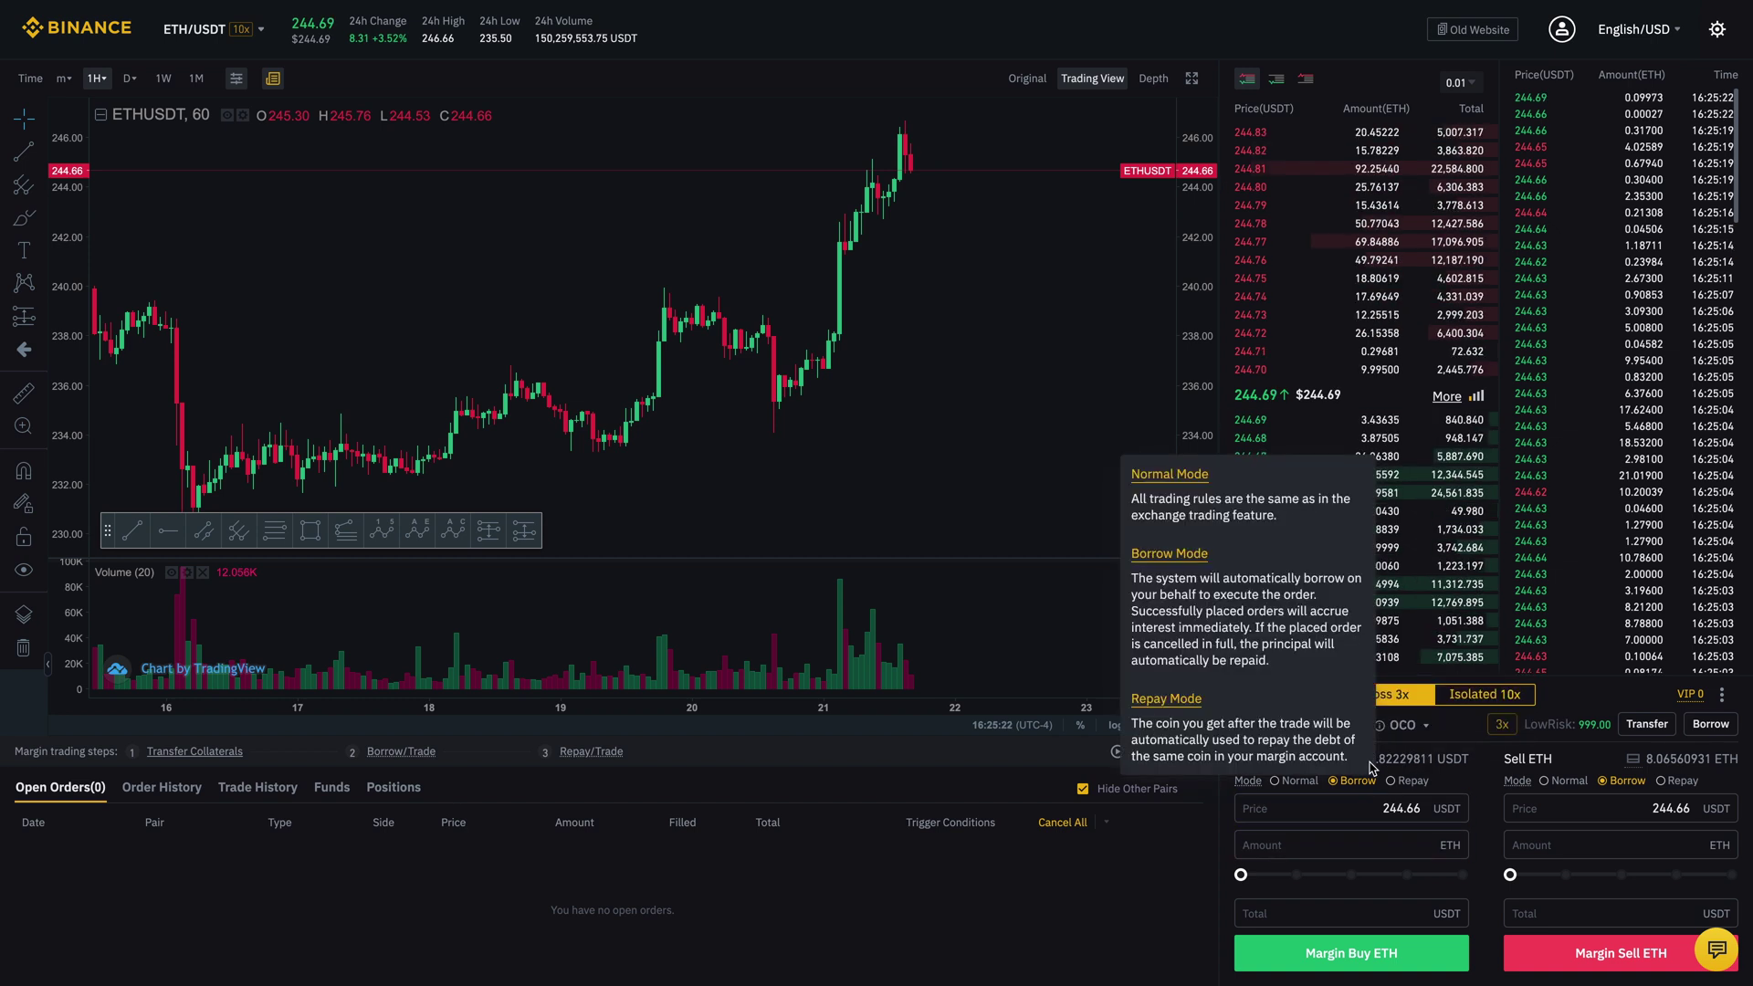
click(1393, 781)
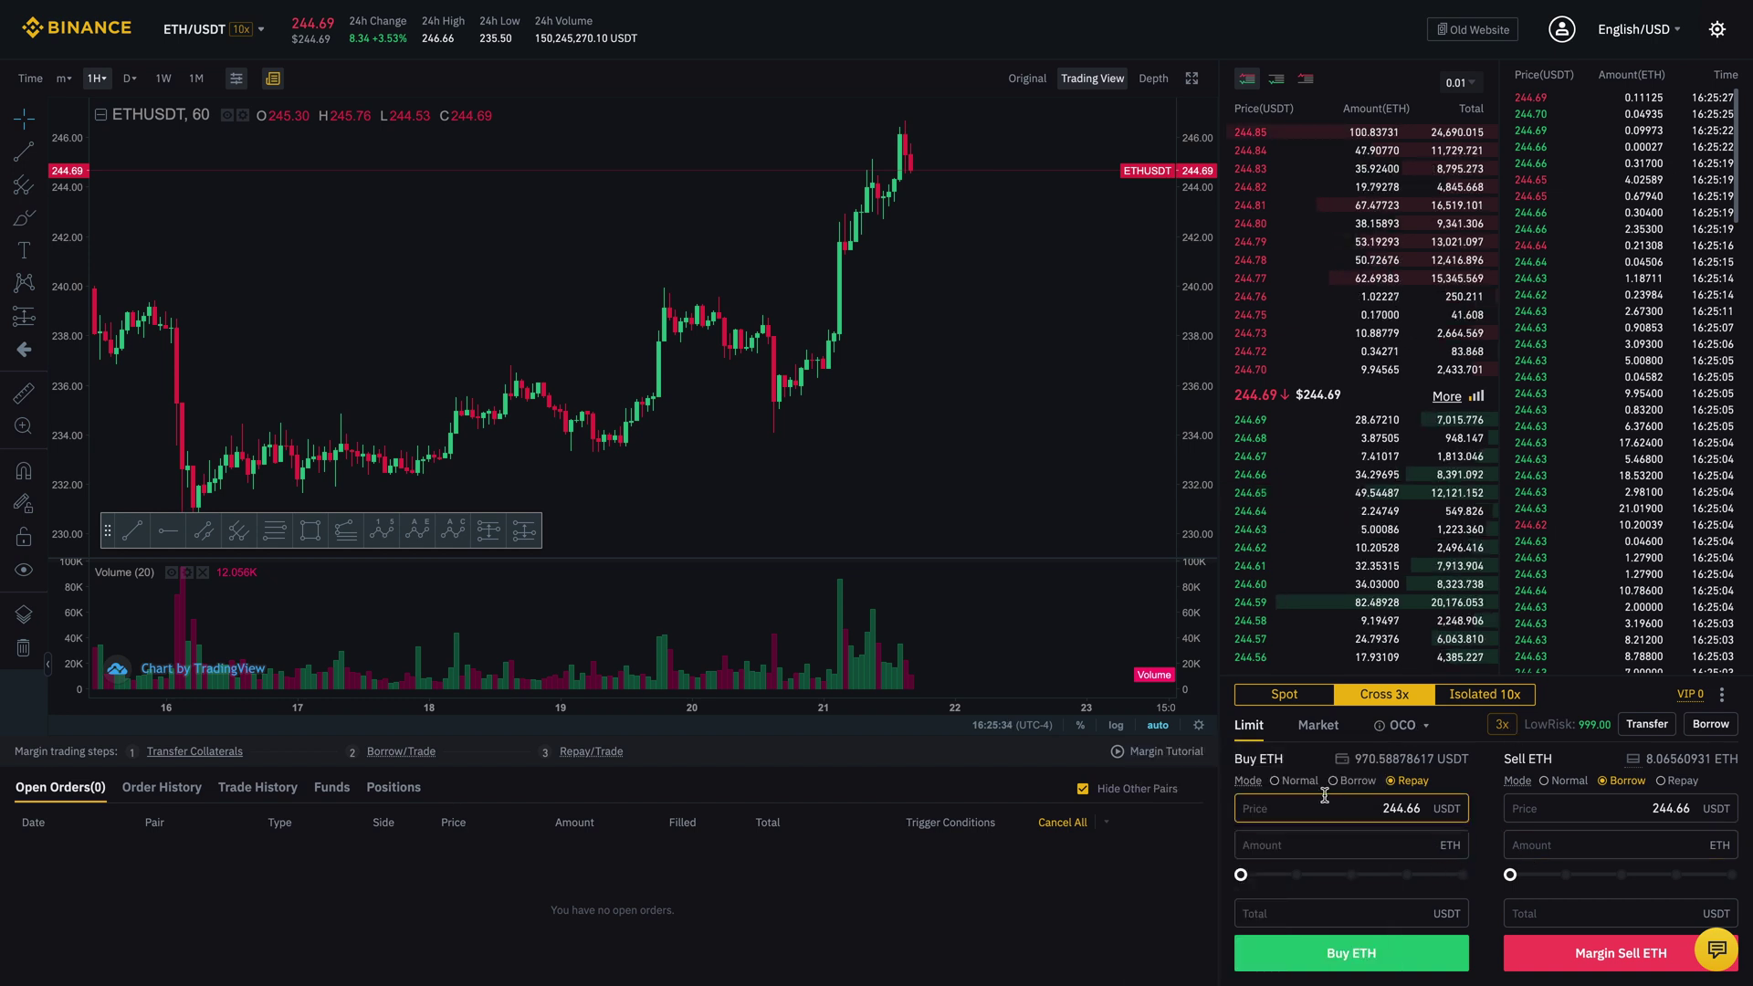
Read the explanations of the OCO and stop-limit order types and set the margin buy order's mode to Borrow.
click(1293, 700)
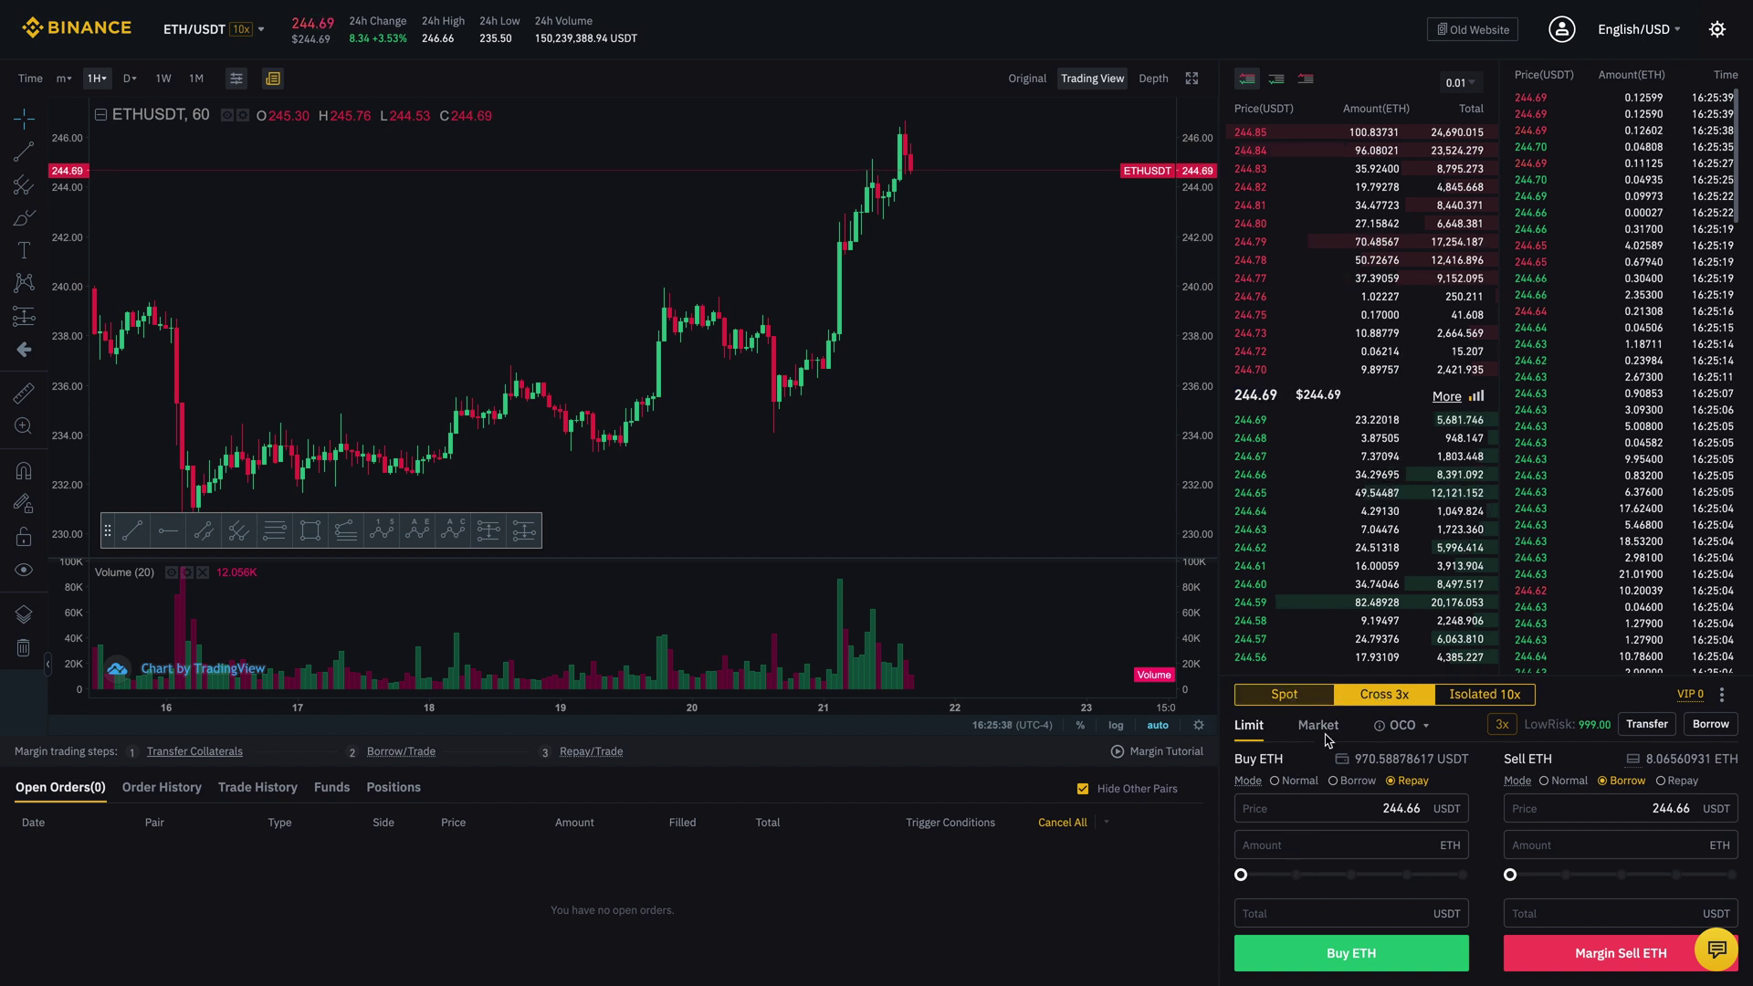
click(1349, 716)
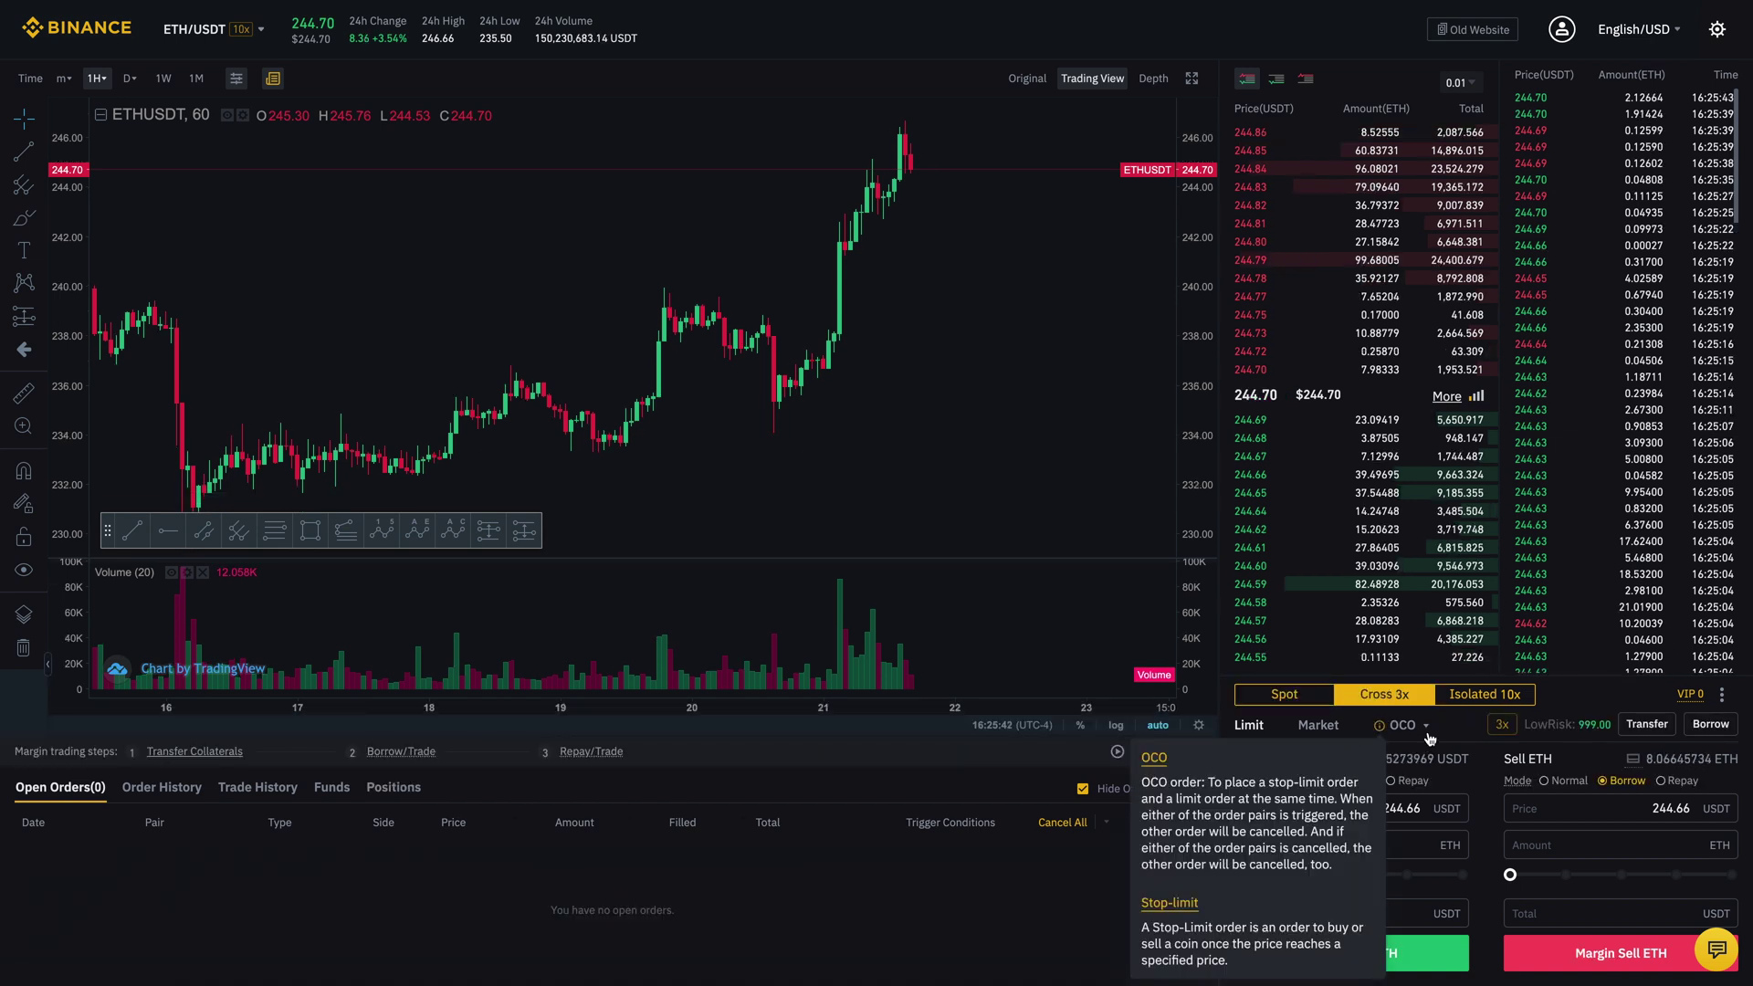
mouse_move(1420, 741)
click(1375, 809)
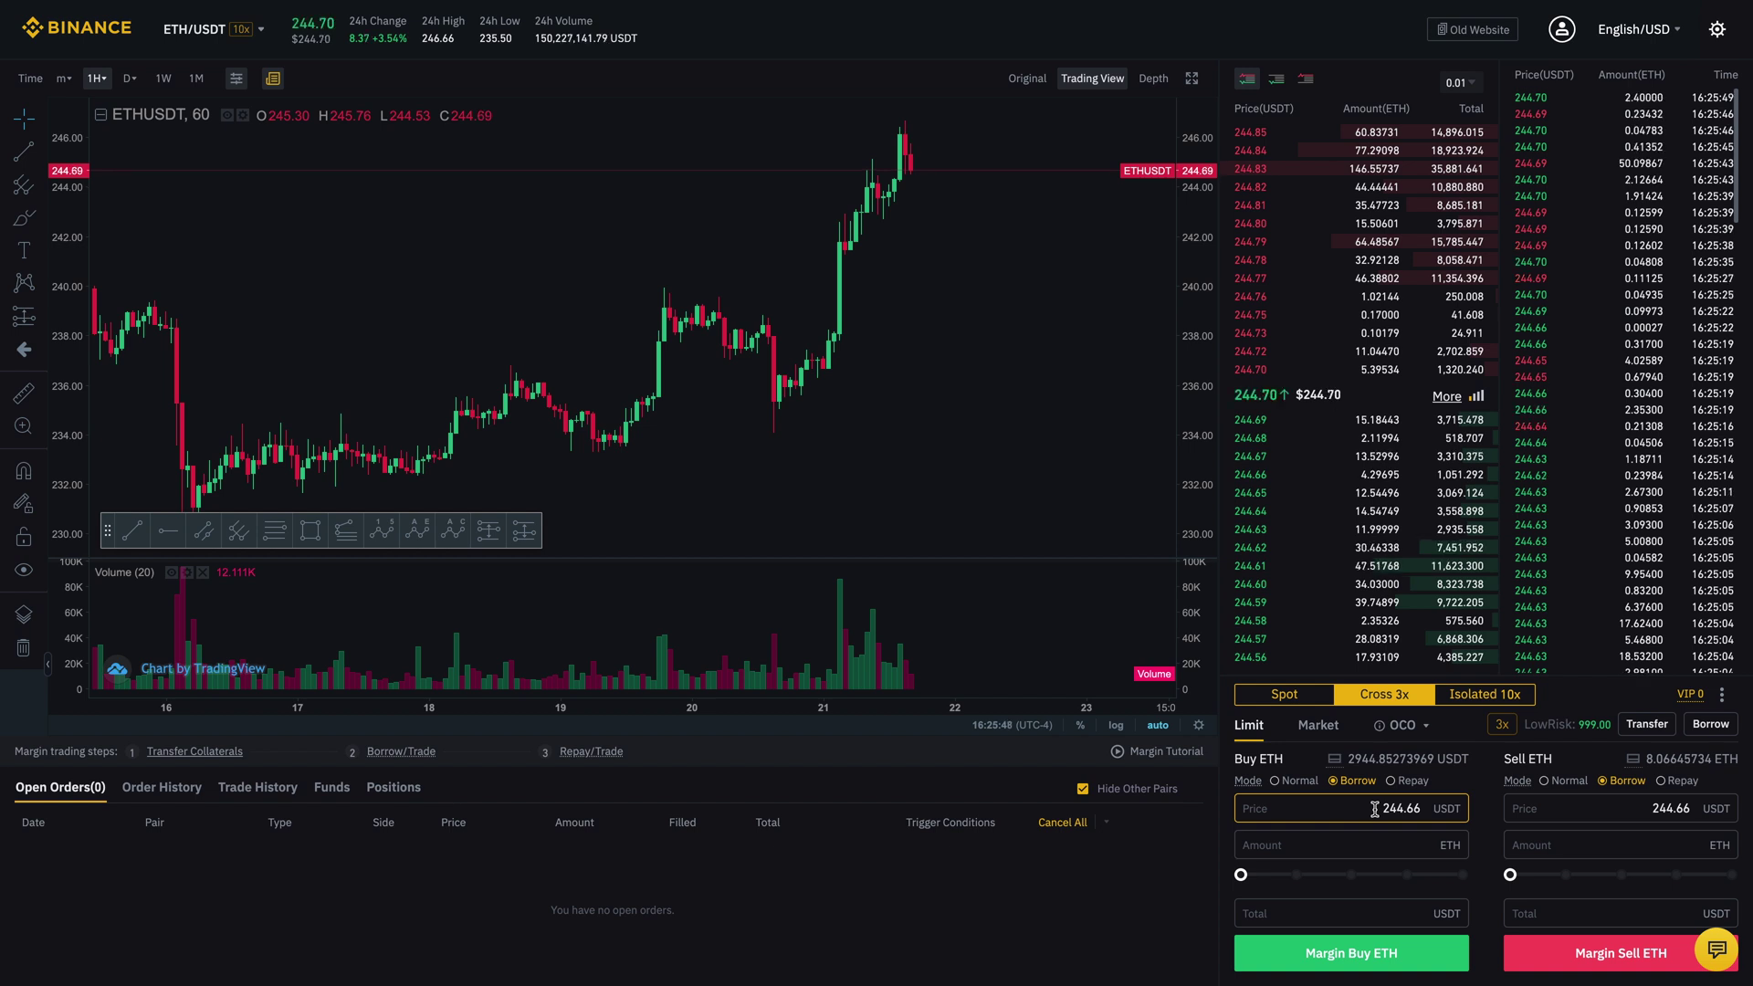
Compare the buy order's available USDT in Normal and Borrow modes, and set its mode to Repay.
click(1297, 782)
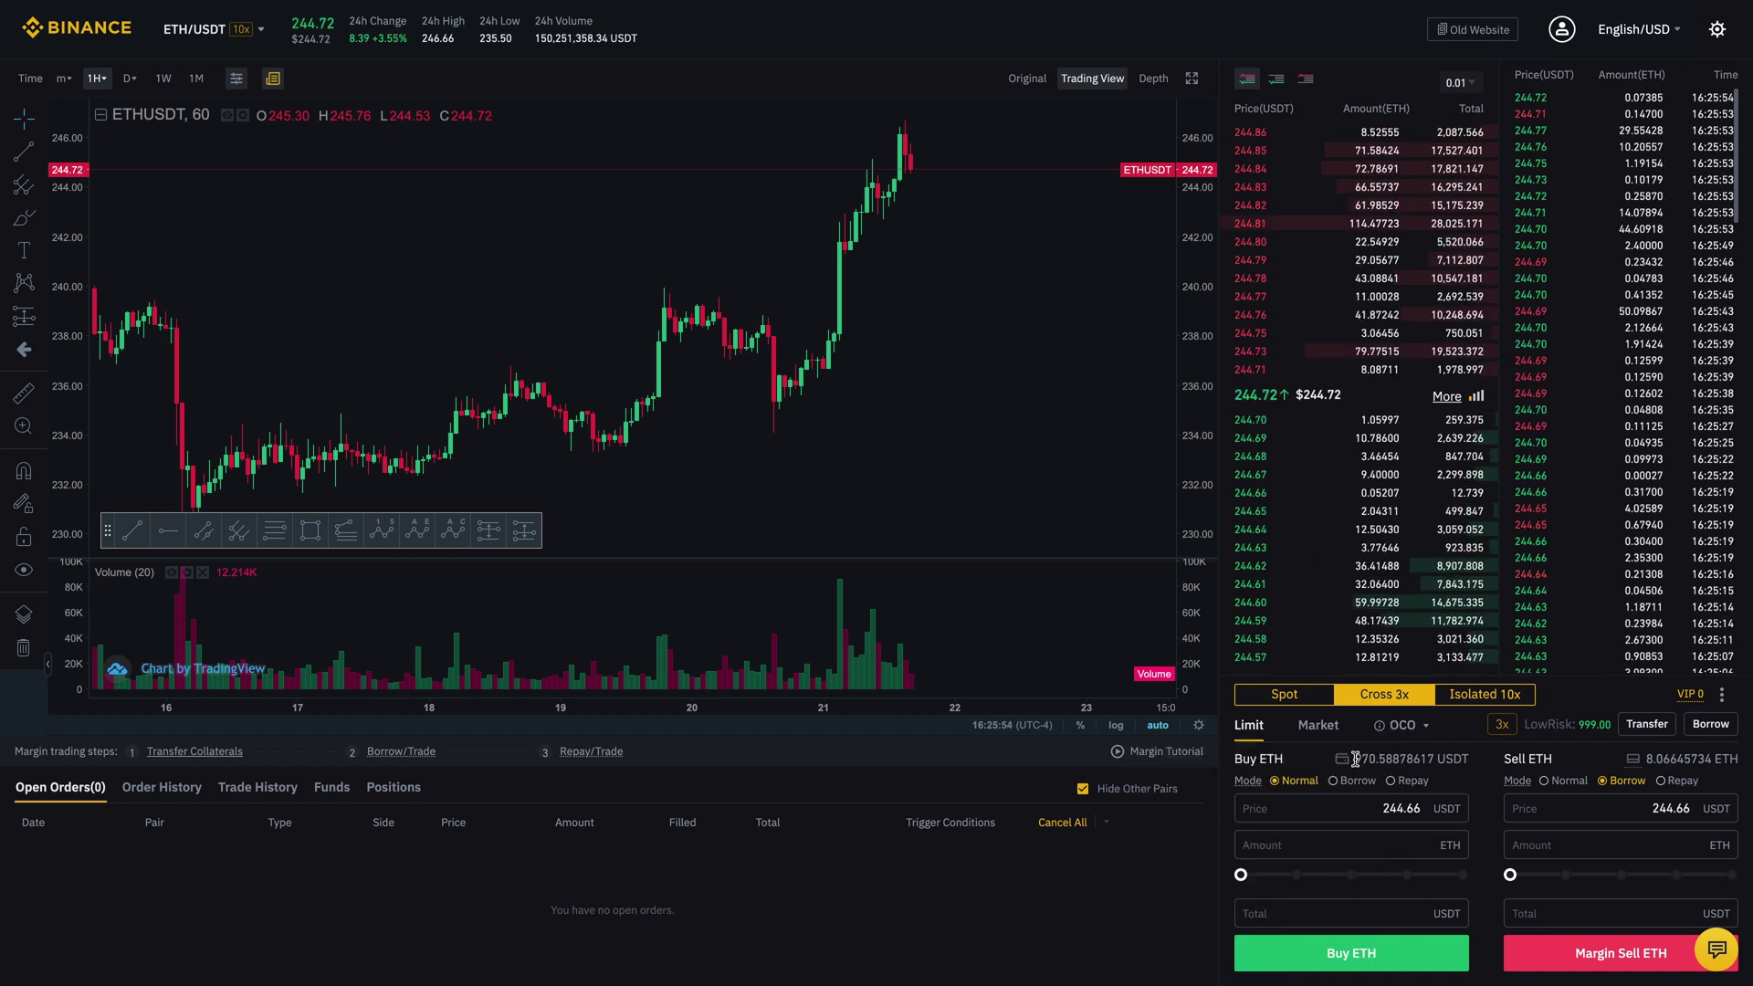
click(1419, 809)
double_click(1418, 809)
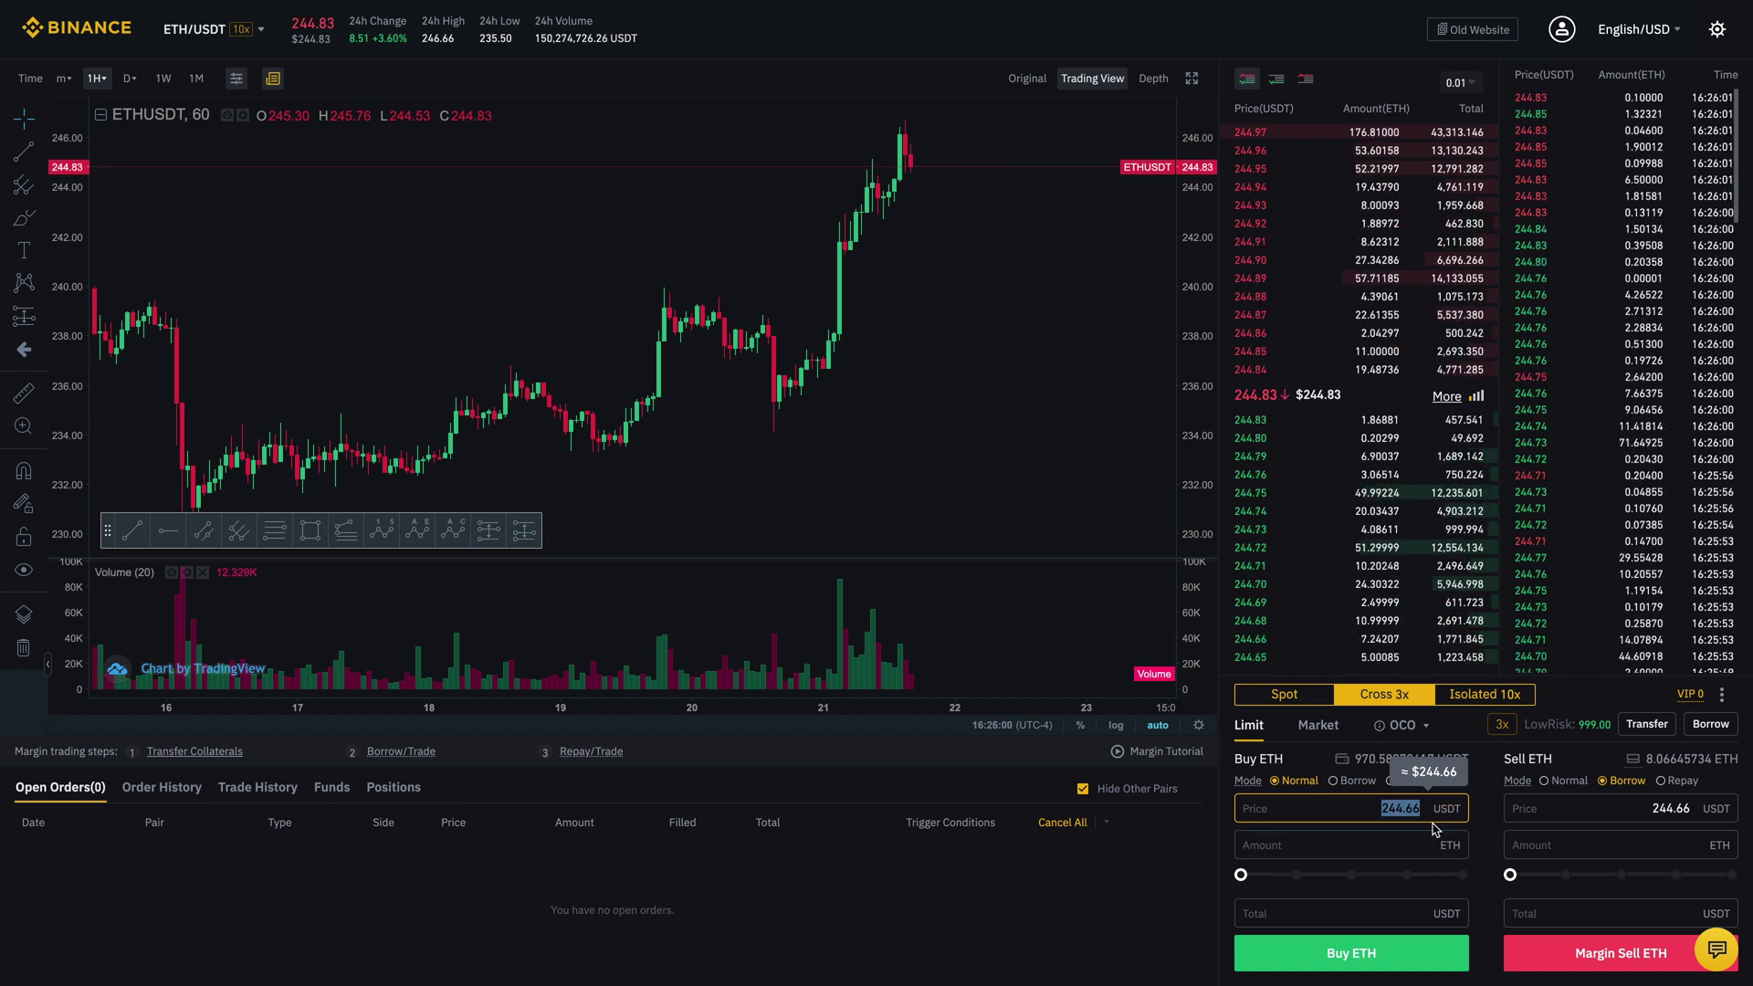
click(1364, 785)
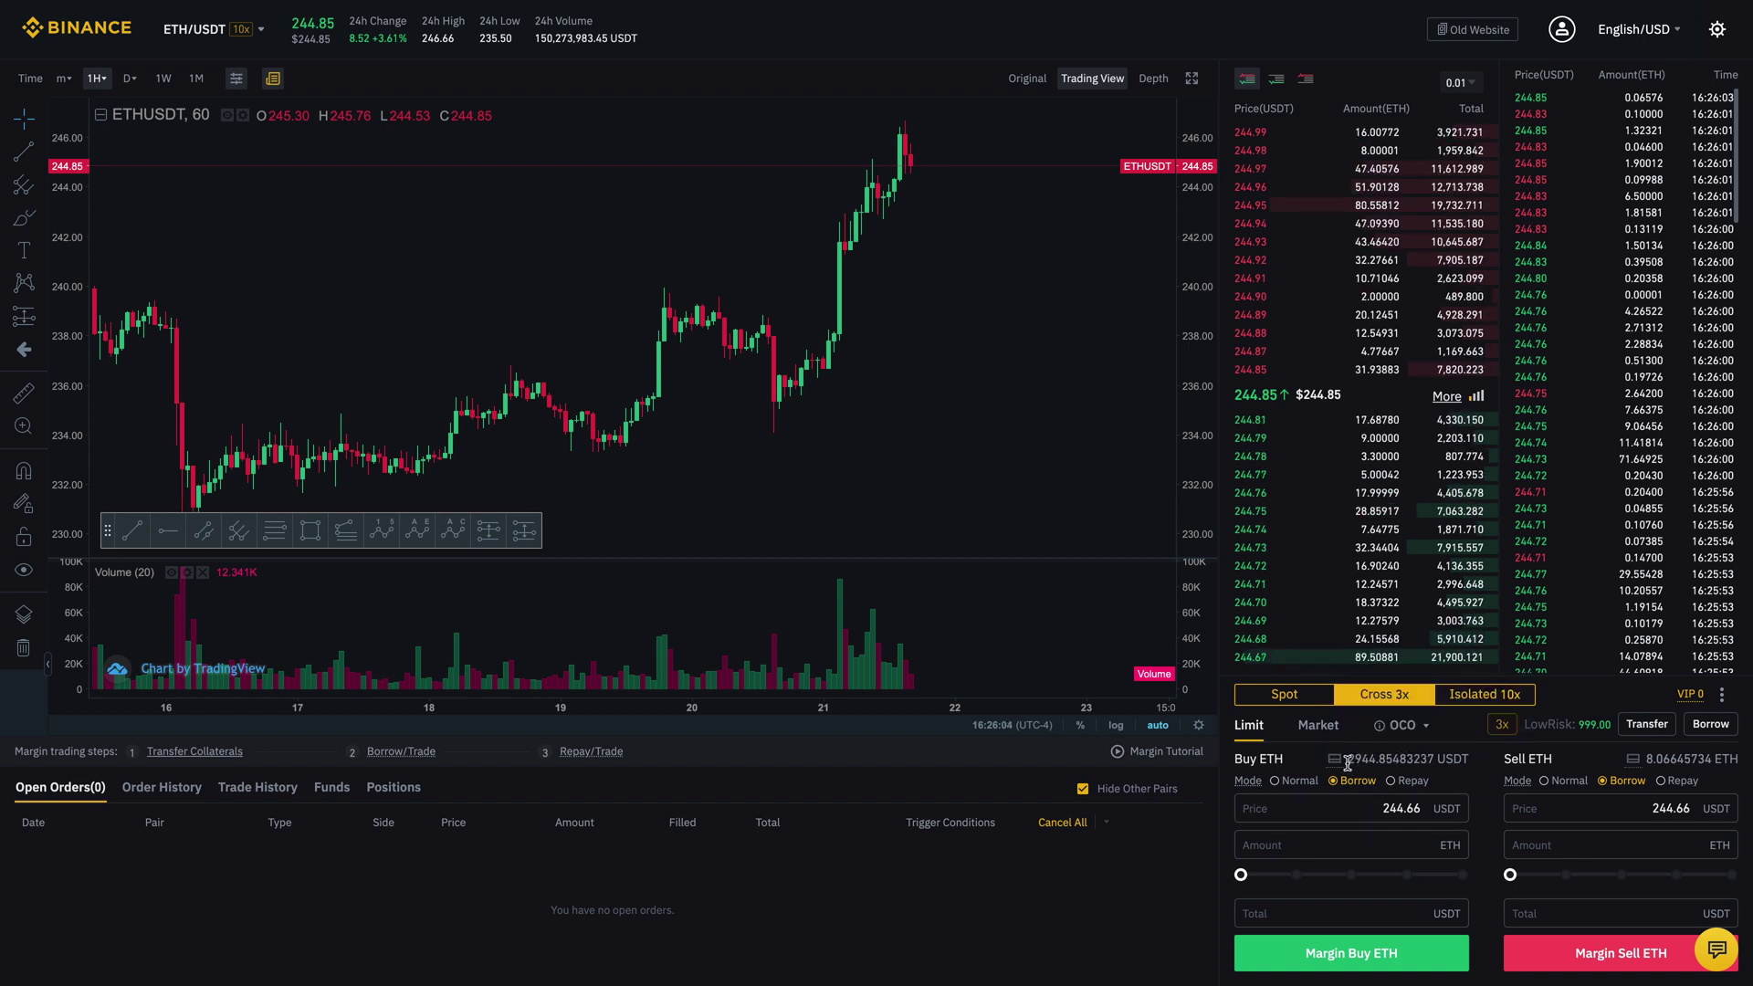
click(1385, 809)
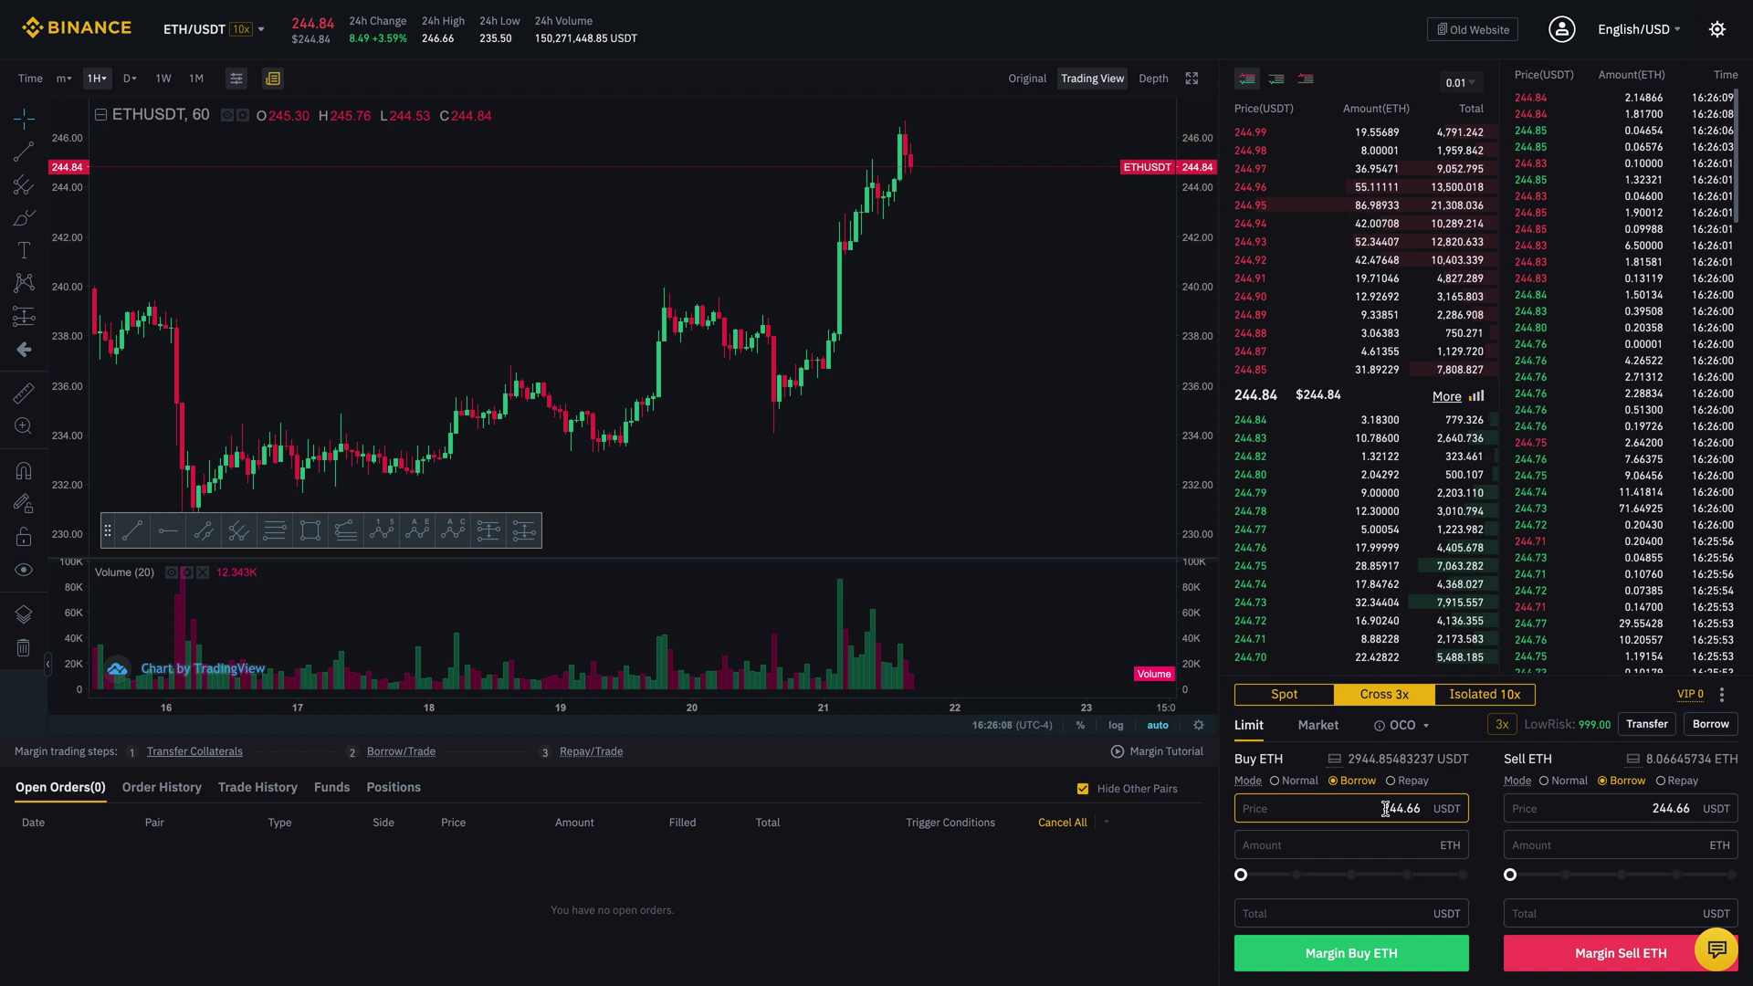
click(1395, 754)
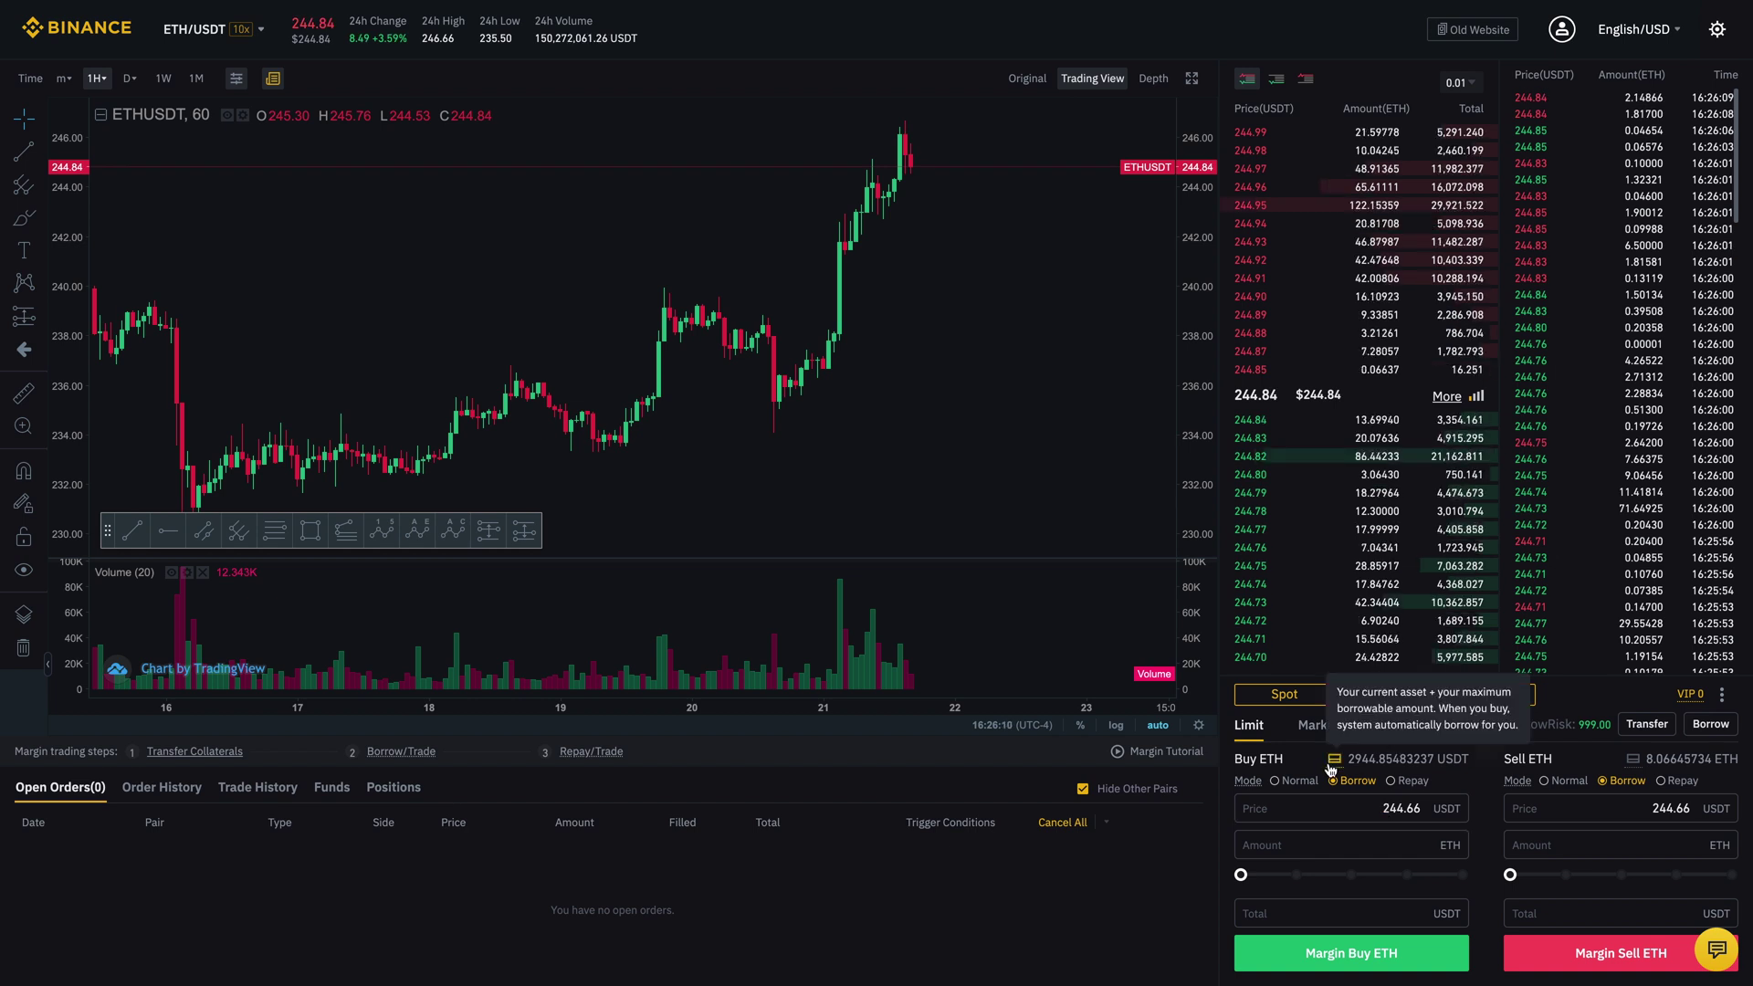
click(1392, 782)
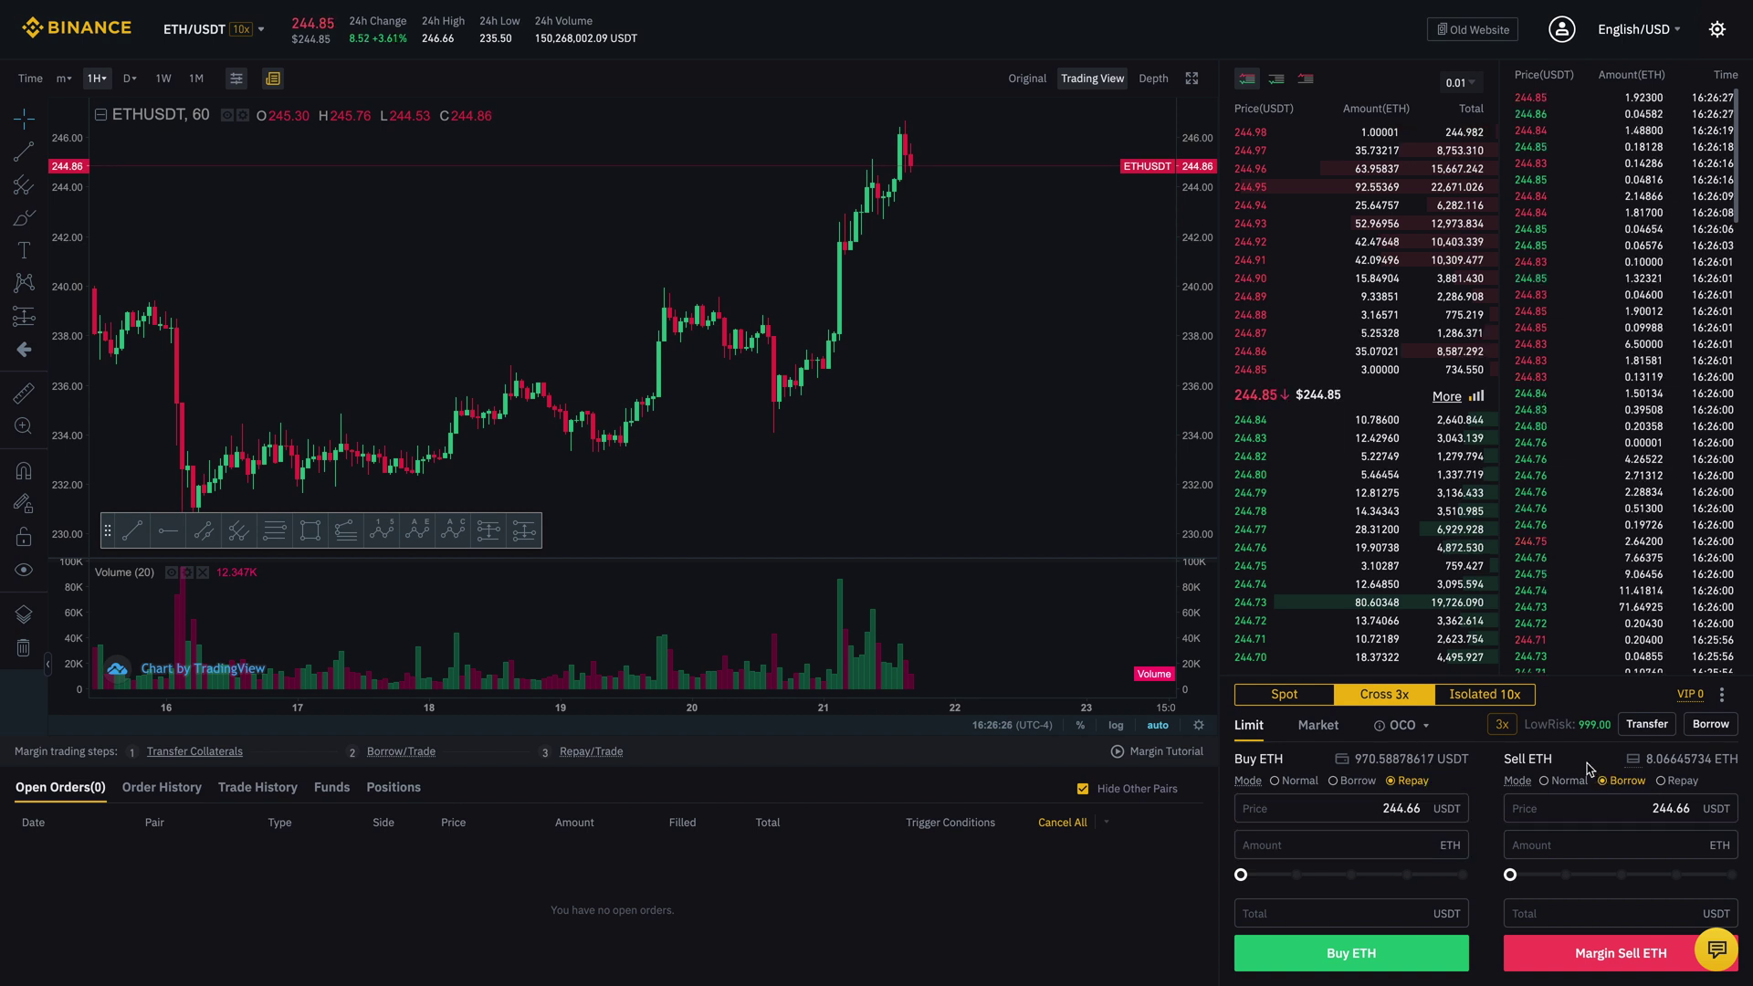
Compare the sell order's available ETH in Normal and Borrow modes, and set its mode to Repay.
click(1563, 783)
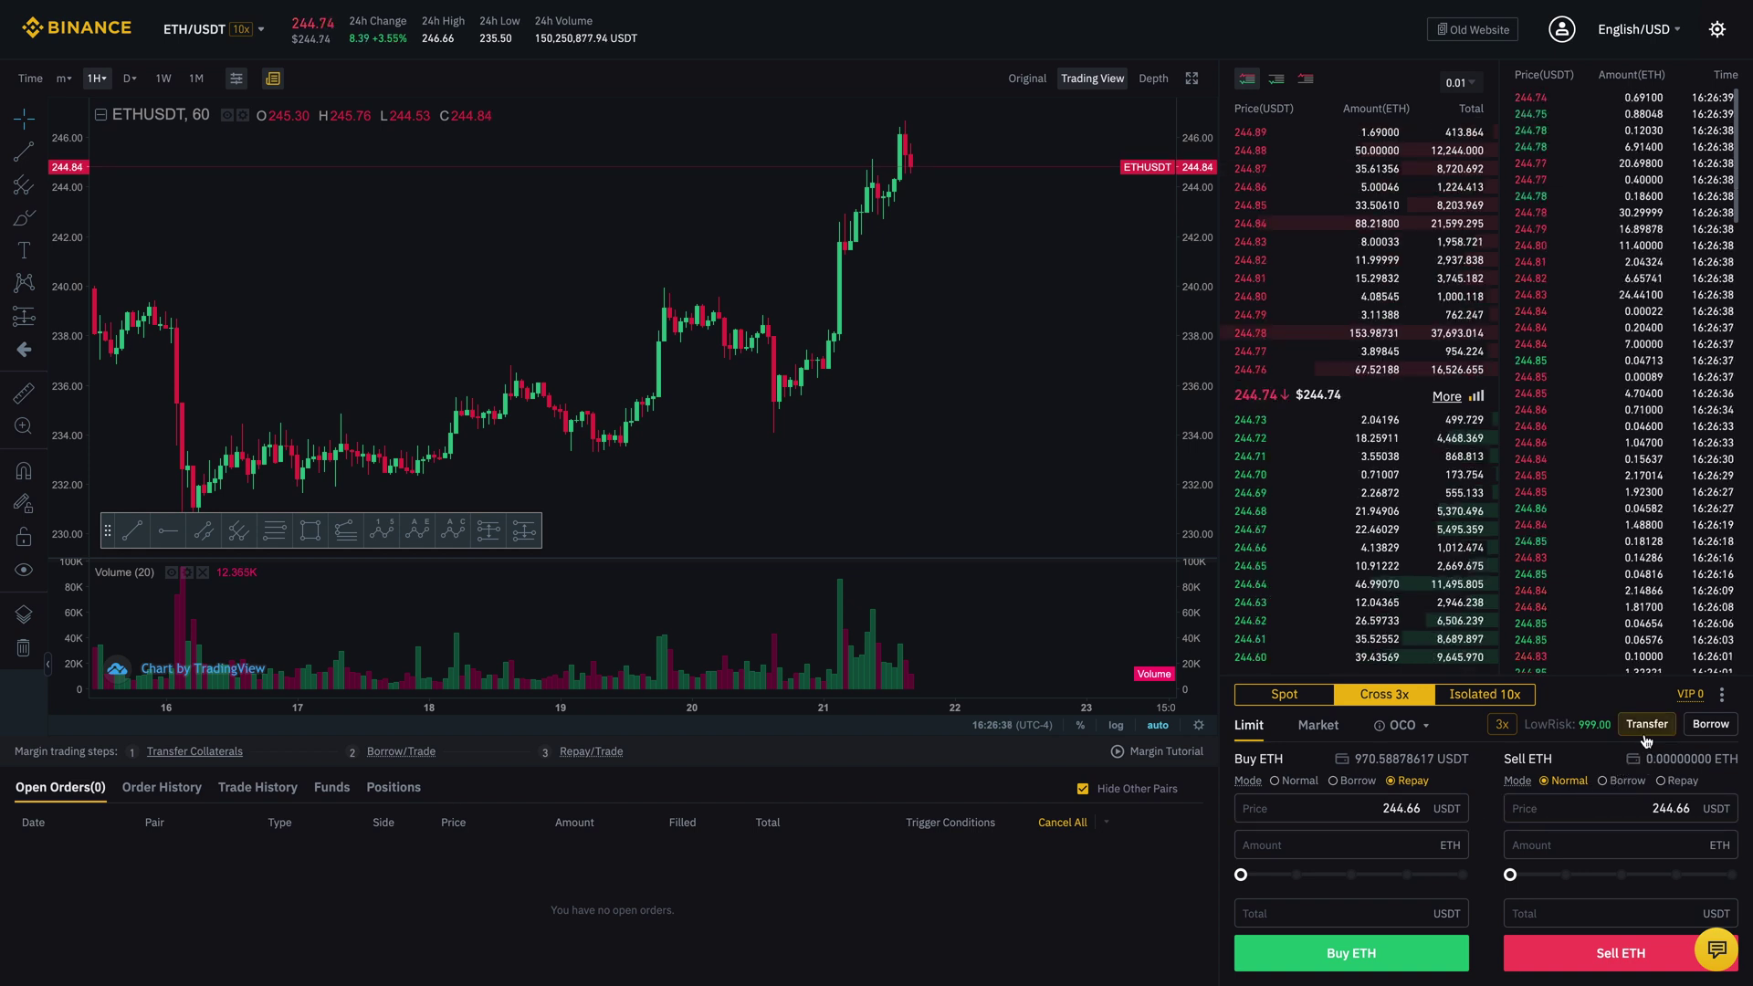
click(1452, 846)
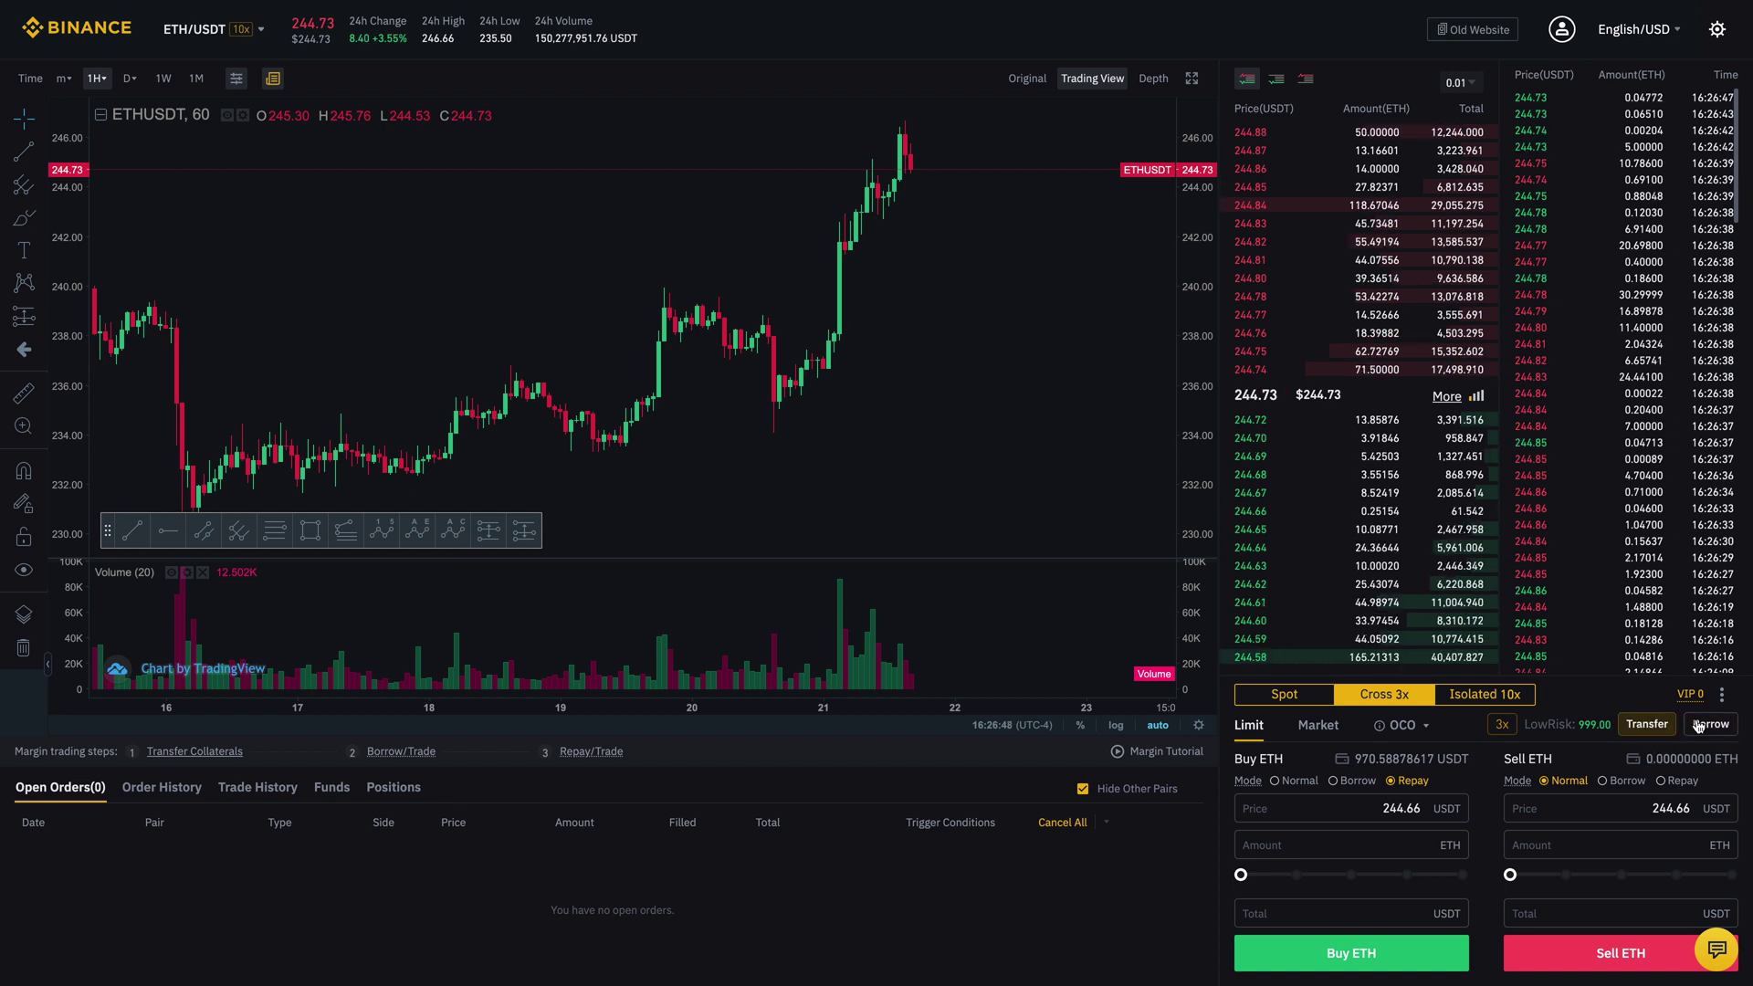
mouse_move(1480, 800)
click(1616, 784)
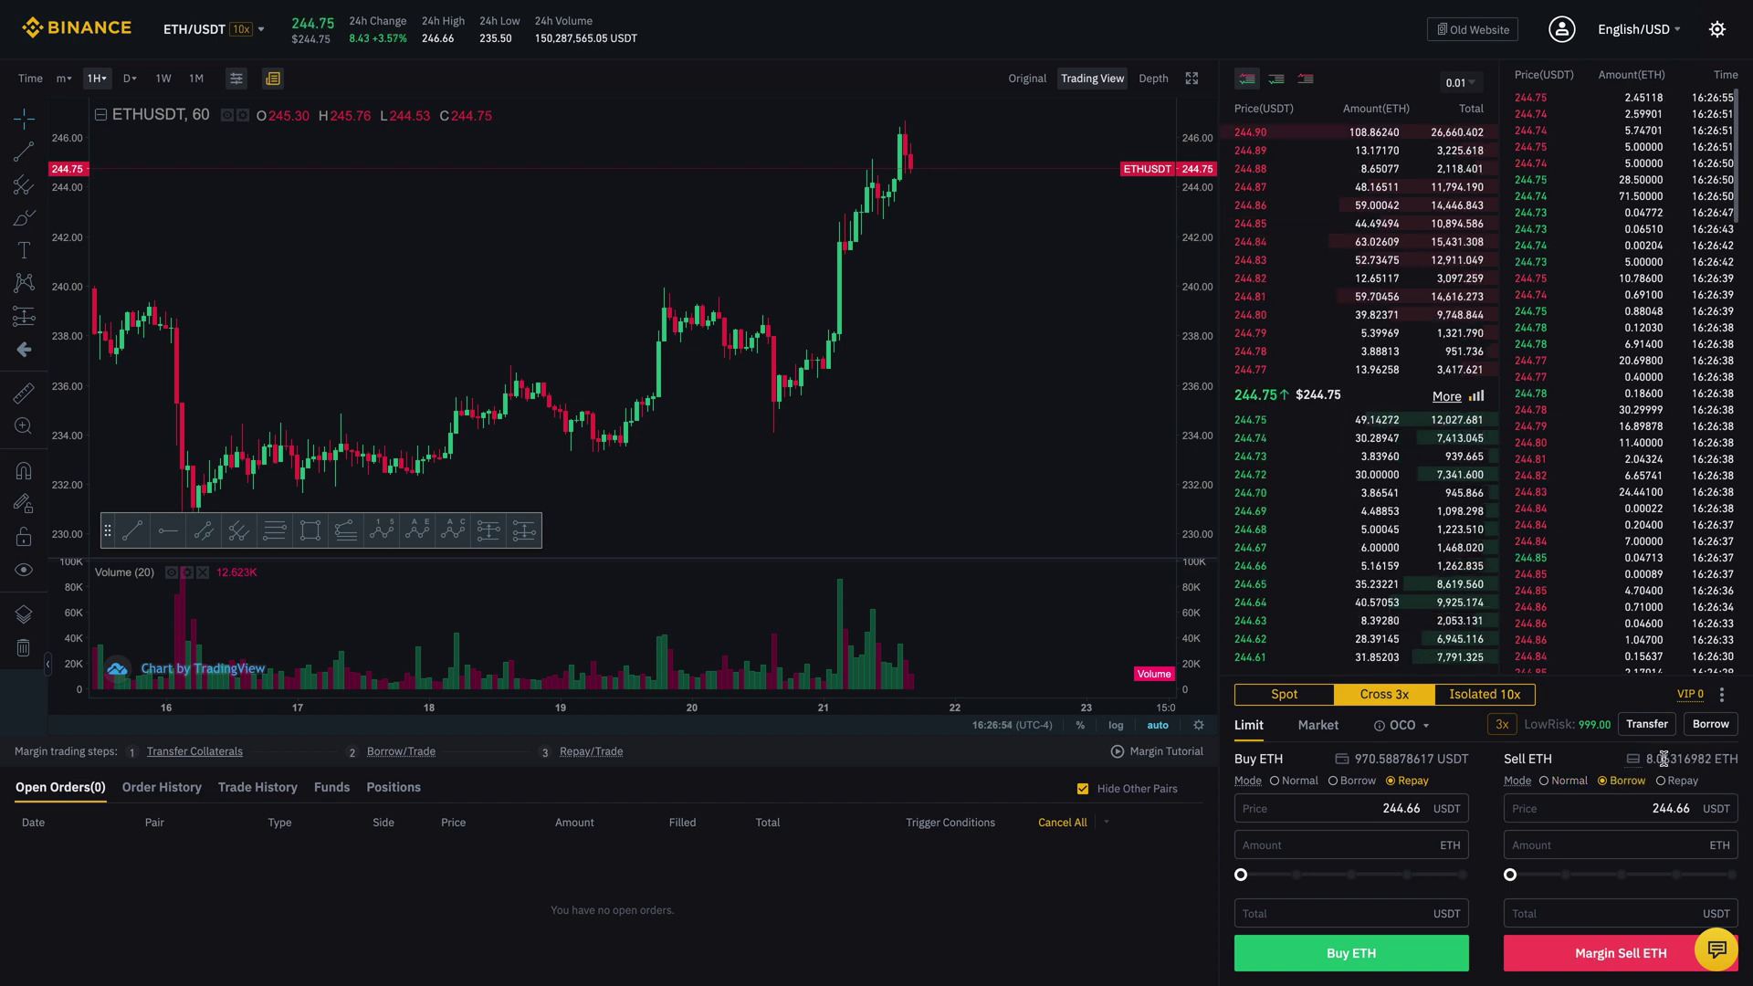
click(1627, 808)
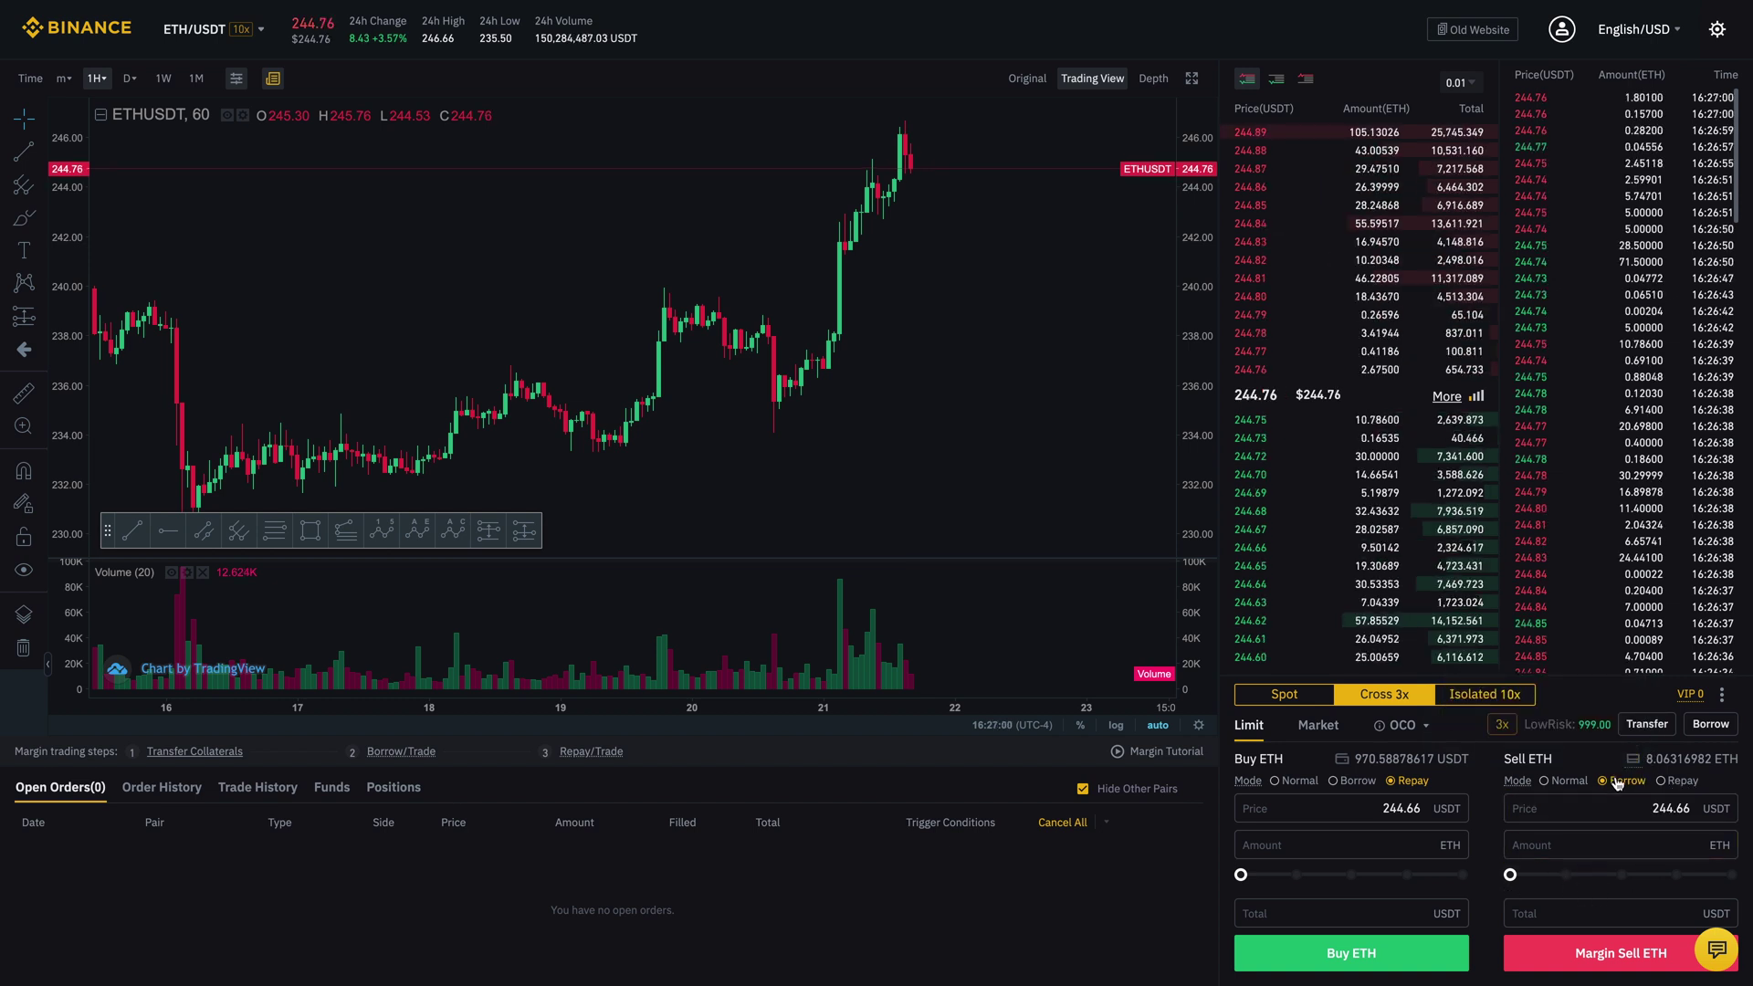
click(1662, 782)
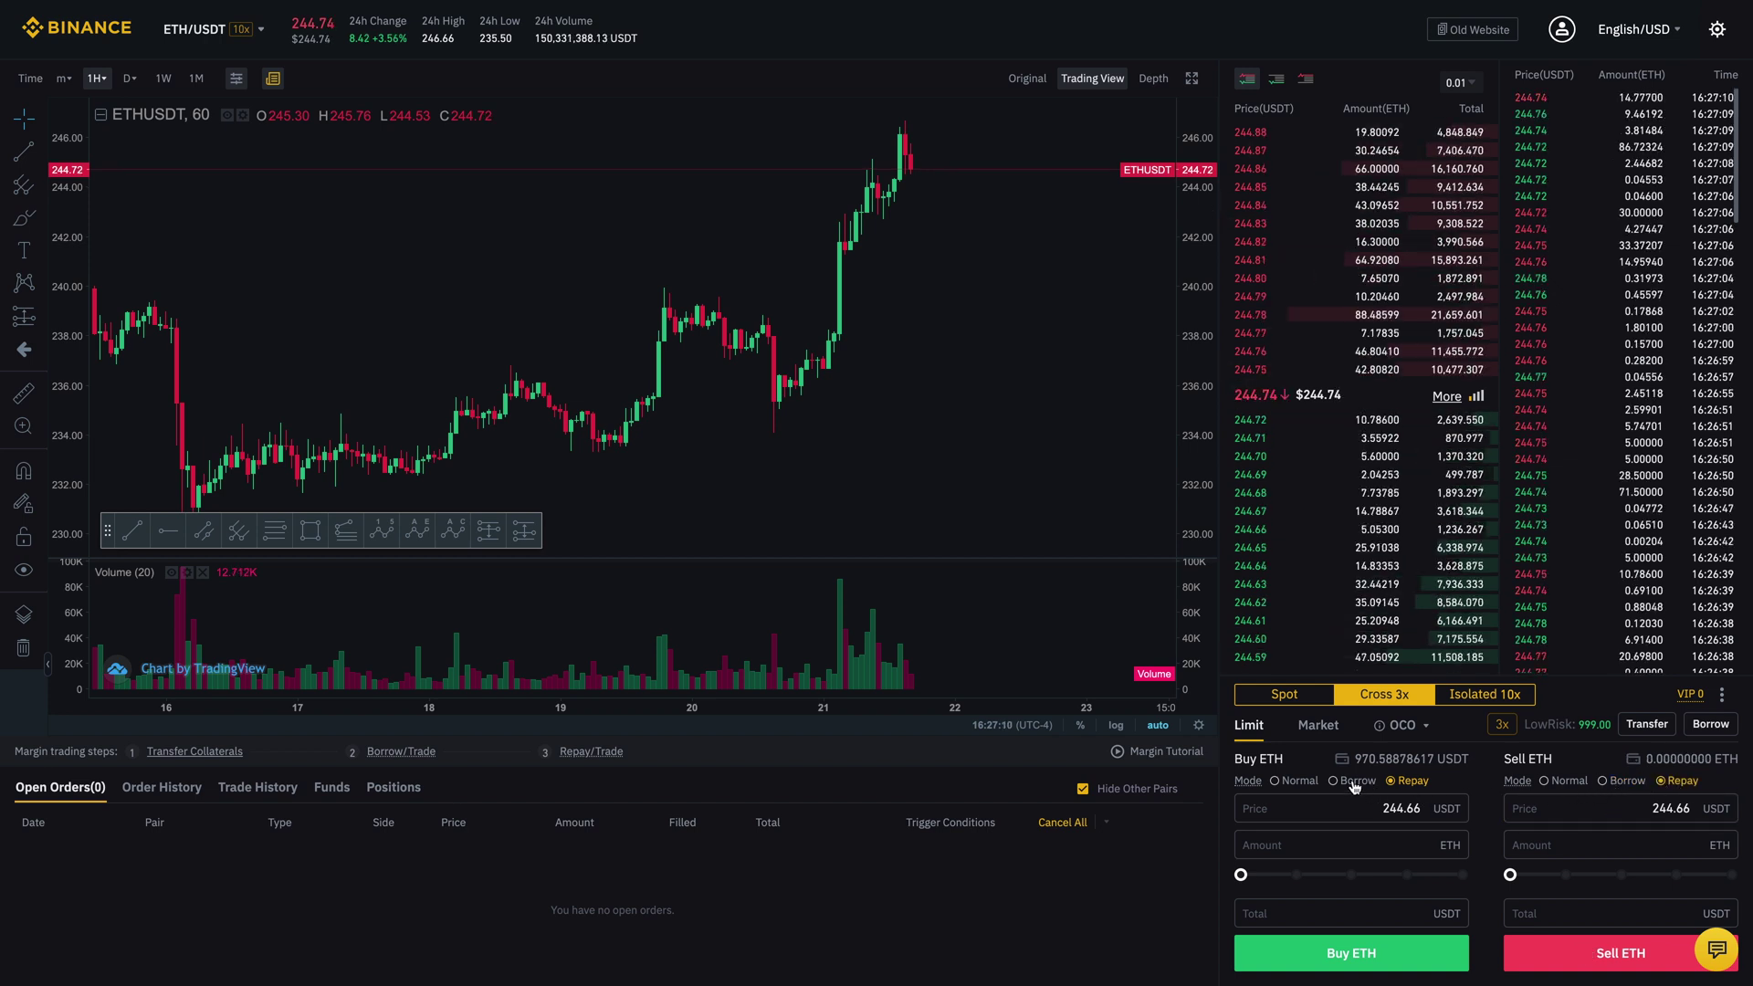
click(1627, 800)
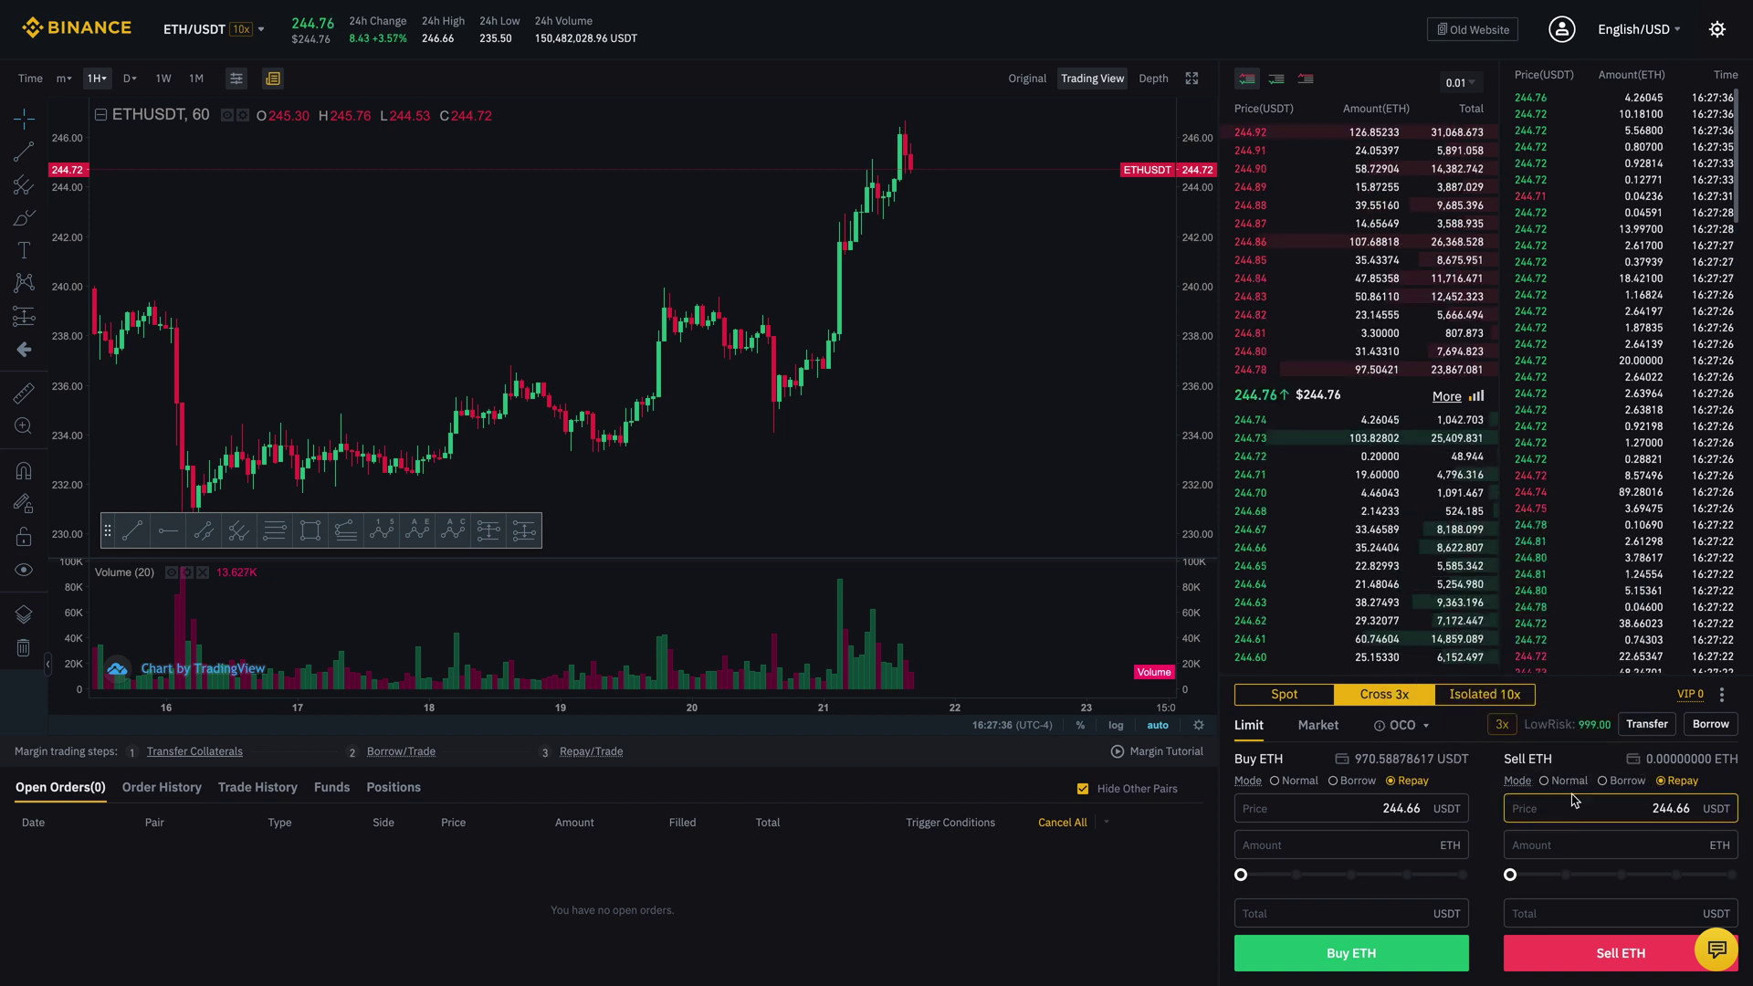
Switch the order form to Isolated 10x and open the ETH/USDT isolated margin account.
click(1497, 699)
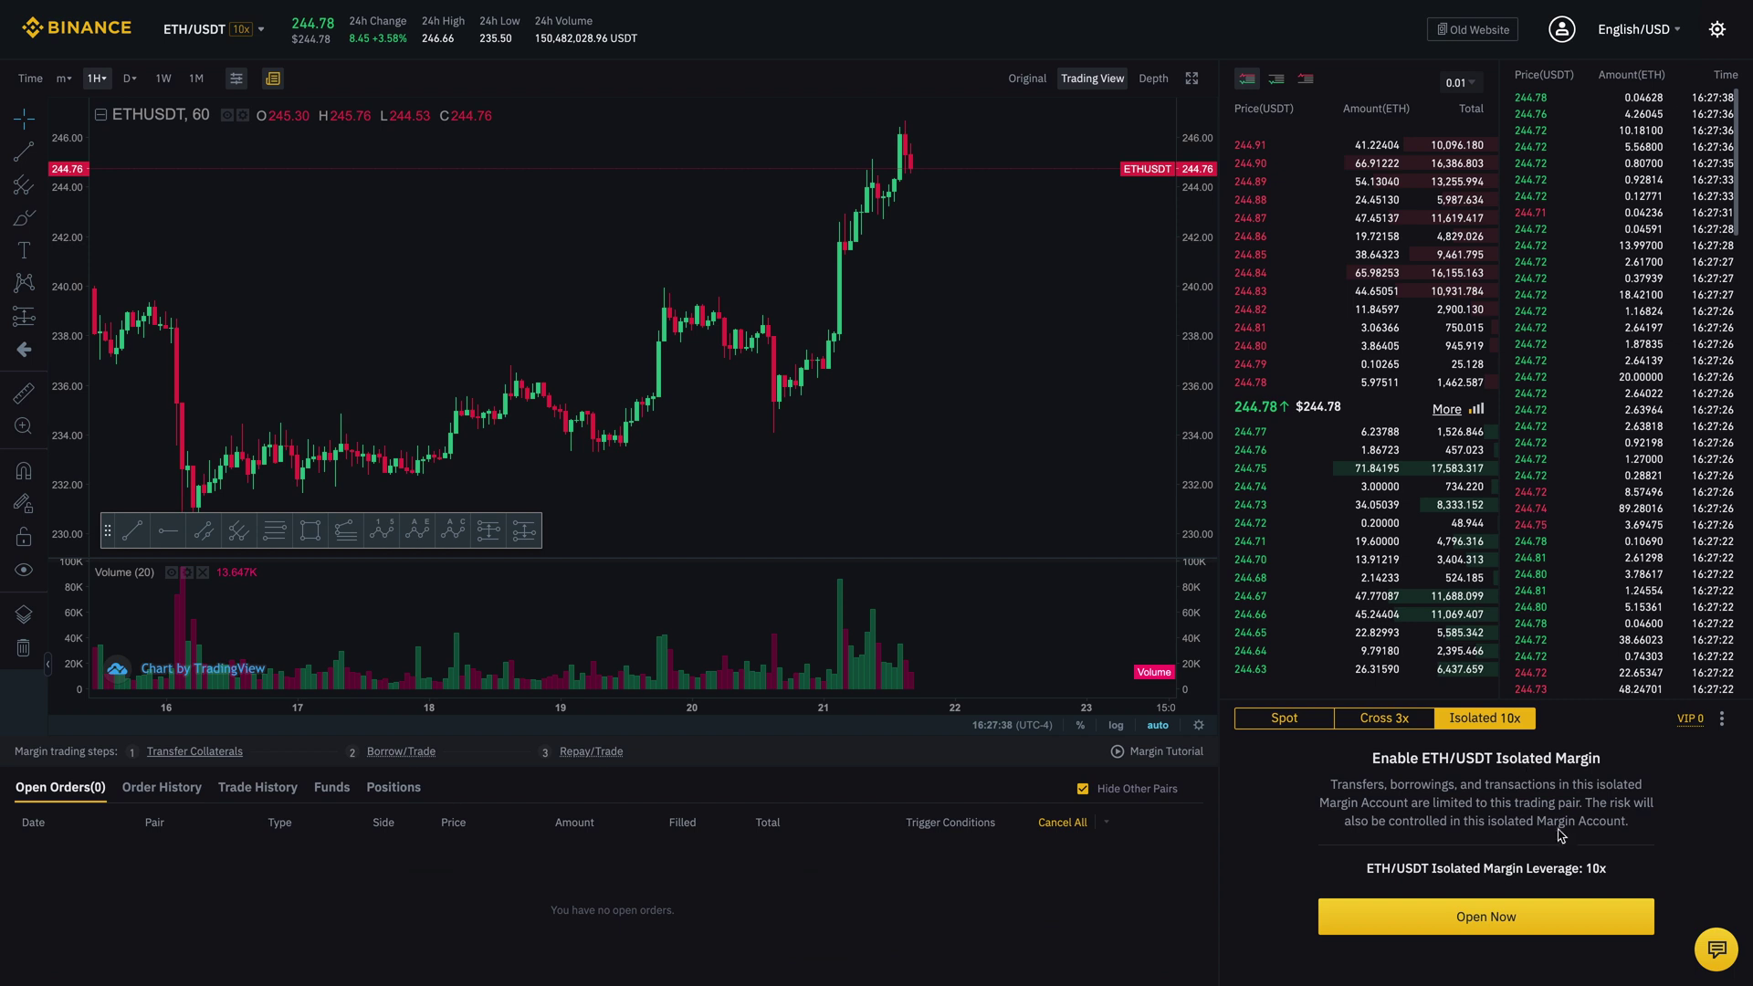
click(1527, 915)
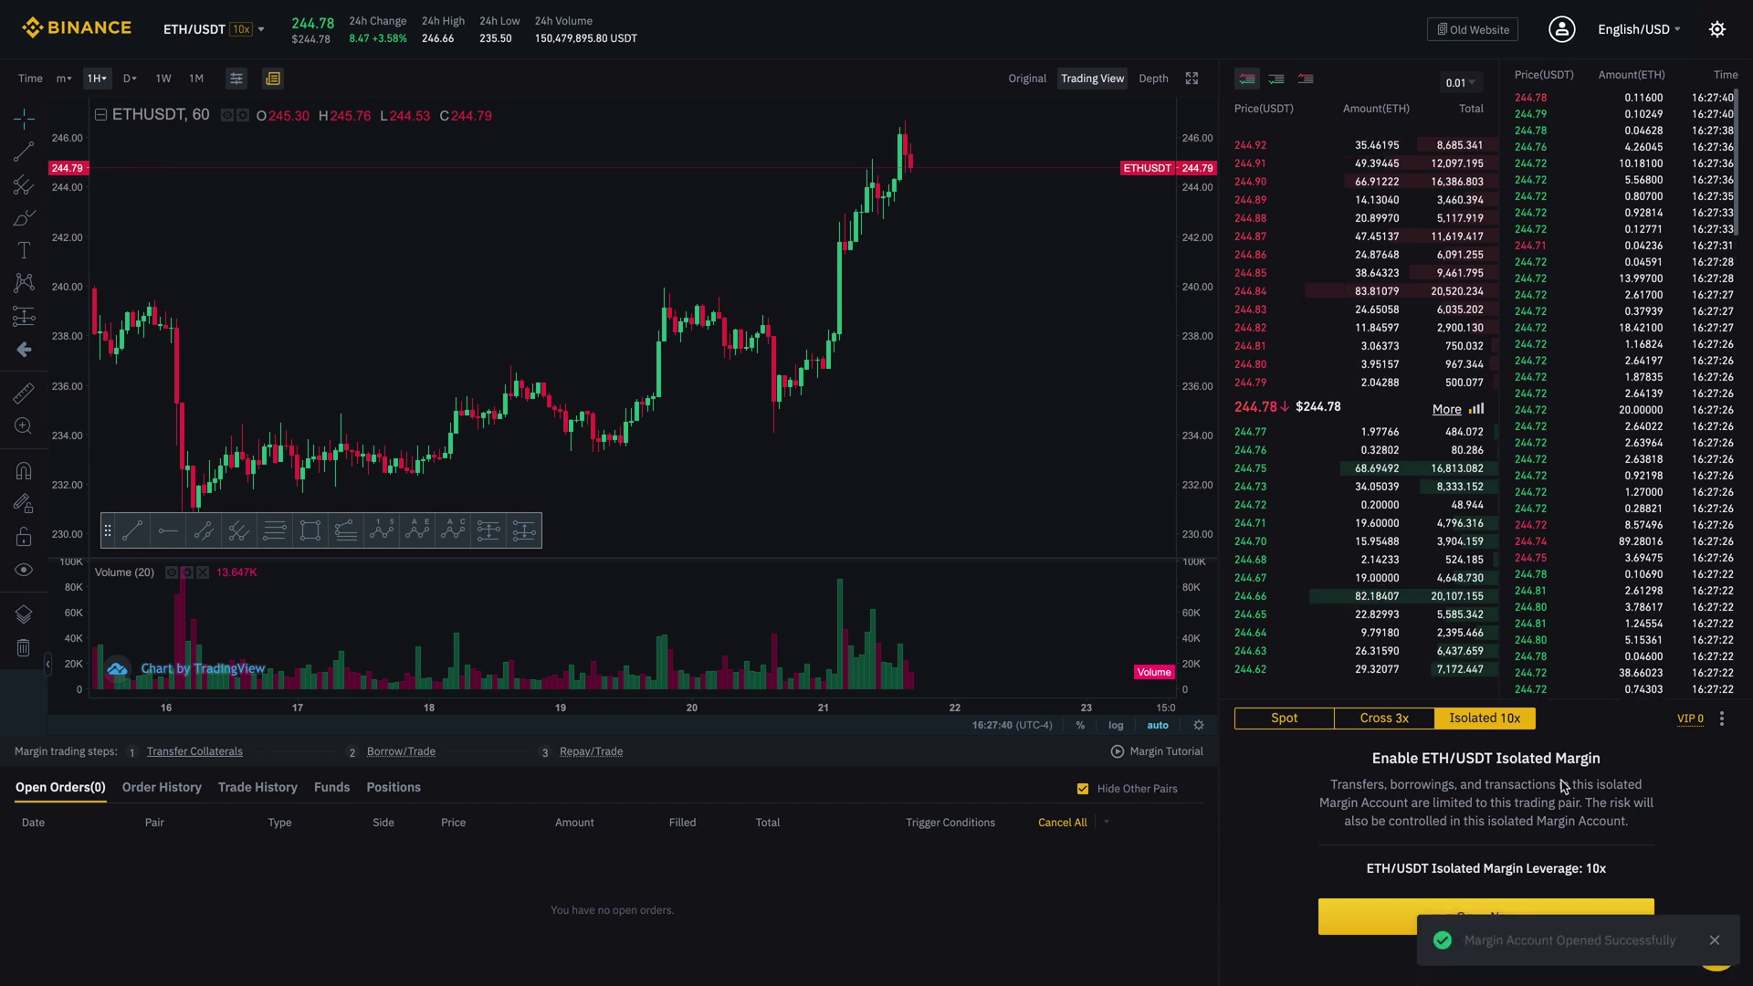
mouse_move(1517, 780)
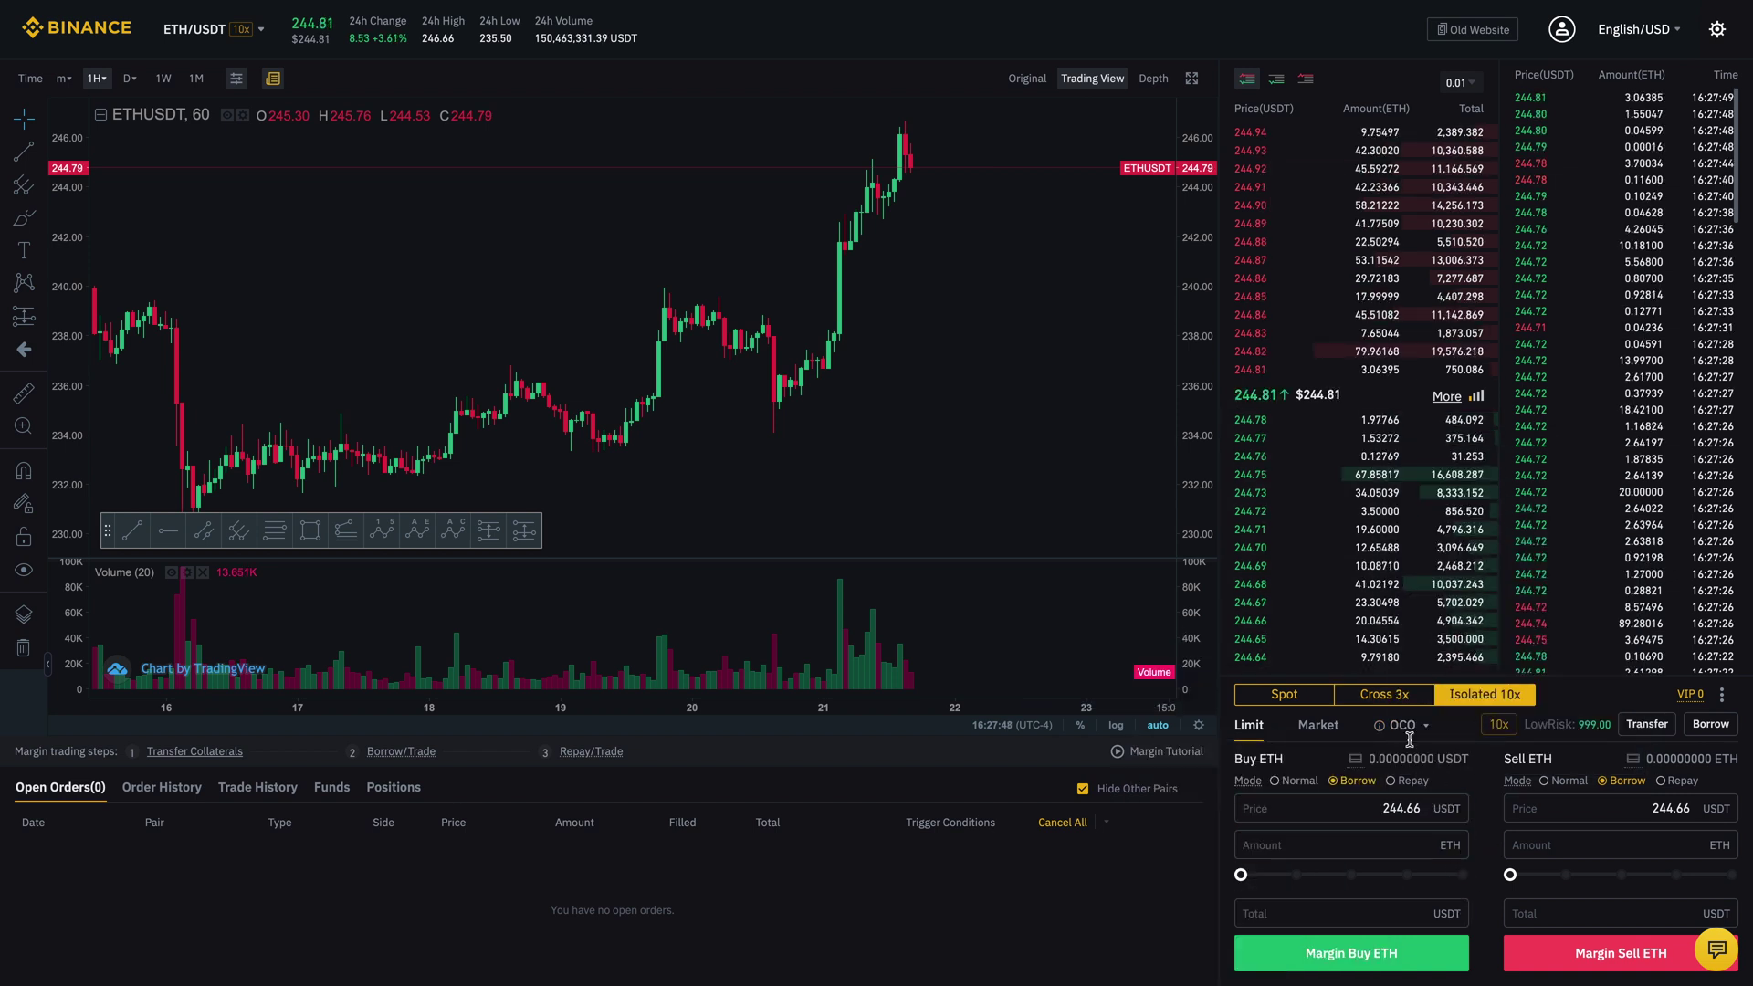
mouse_move(1424, 725)
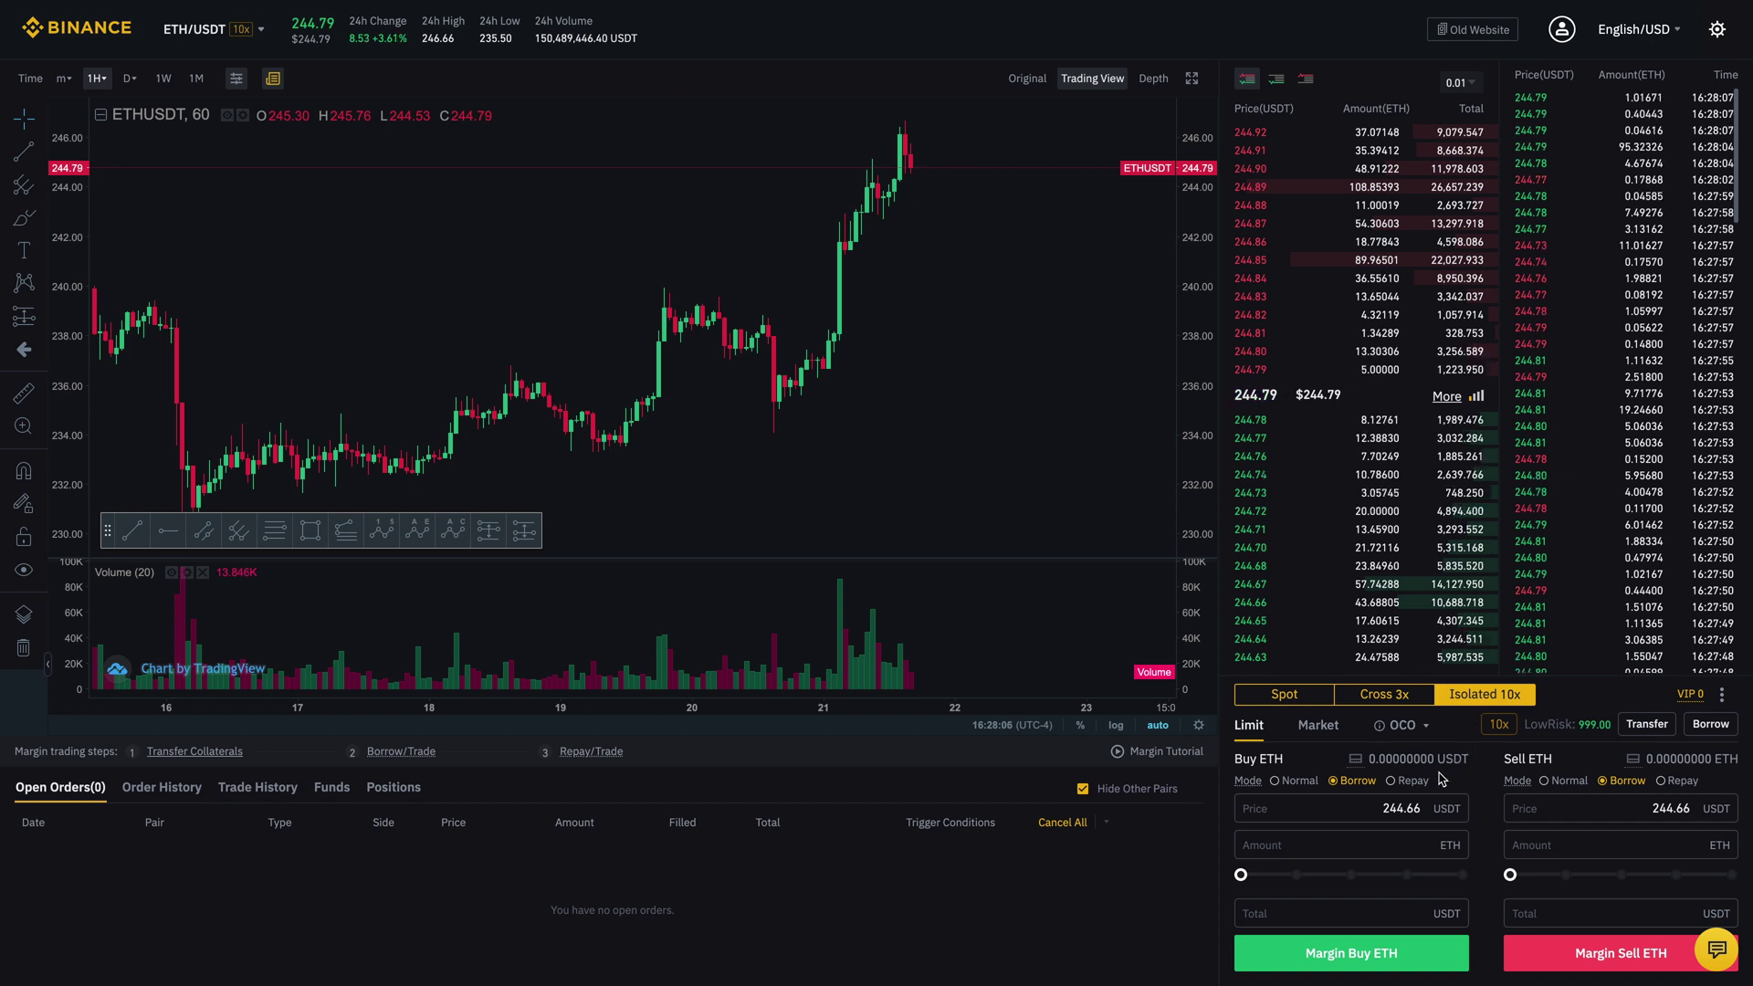
Compare the available balances in the Cross 3x, Isolated 10x and Spot order forms, ending on the Spot form.
click(1403, 697)
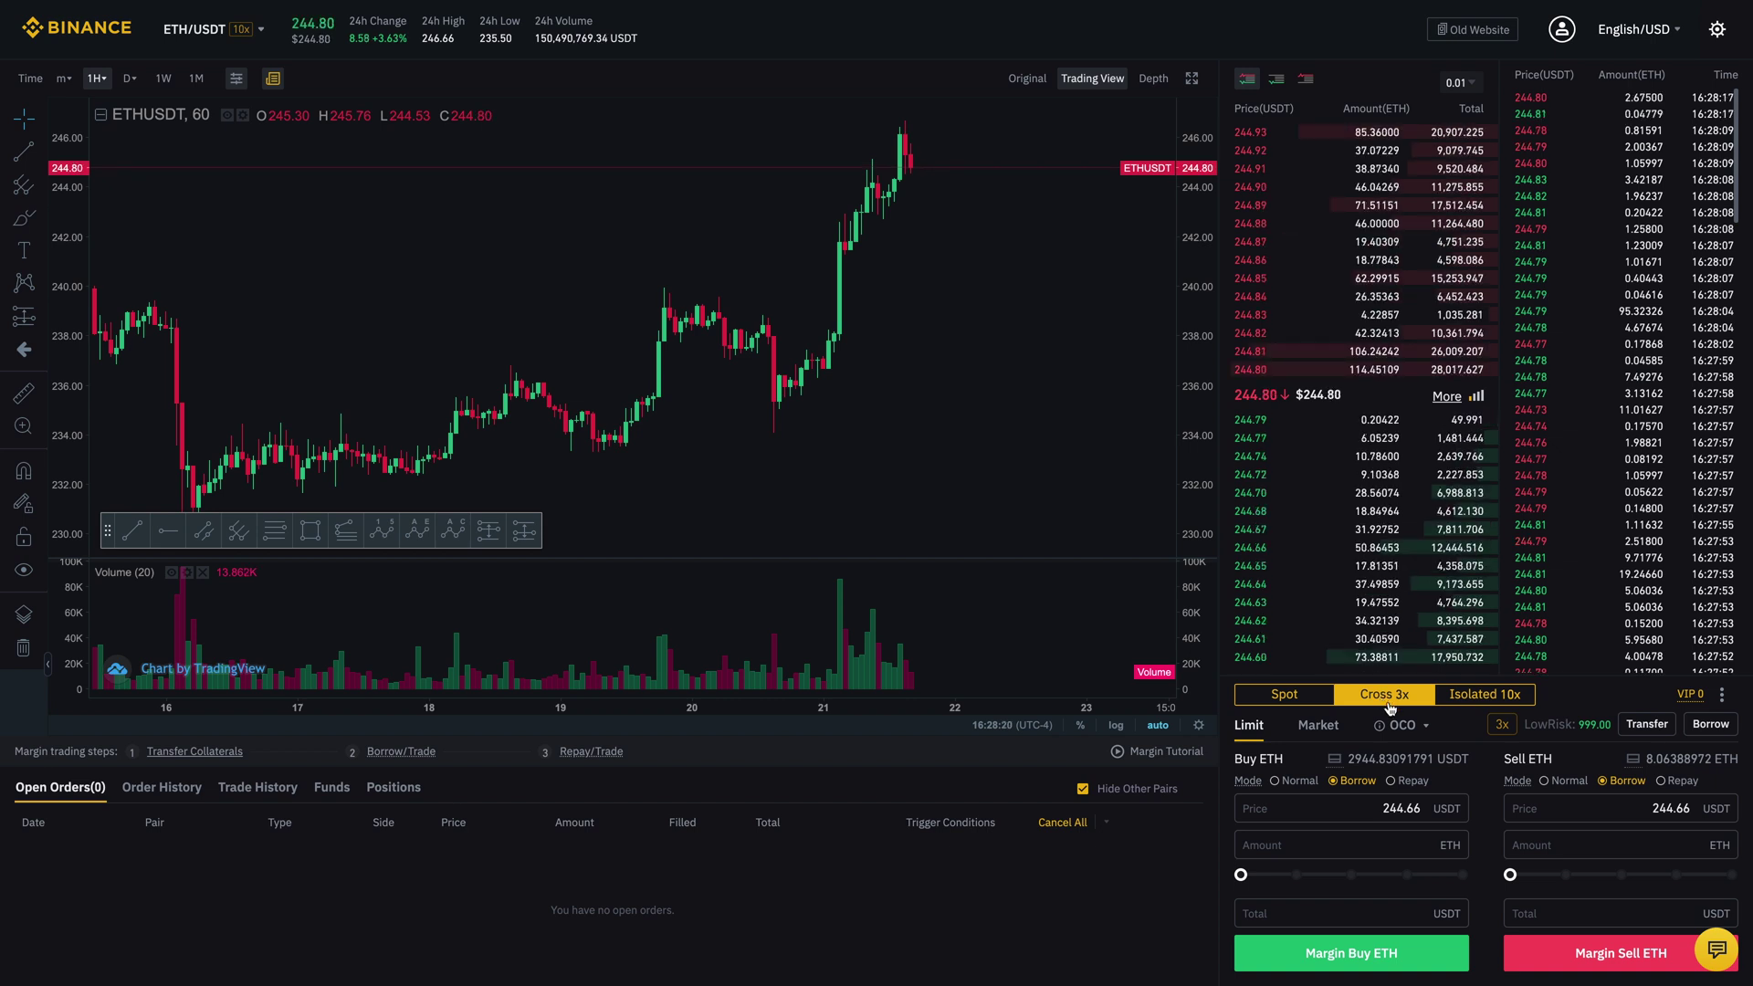
click(1454, 700)
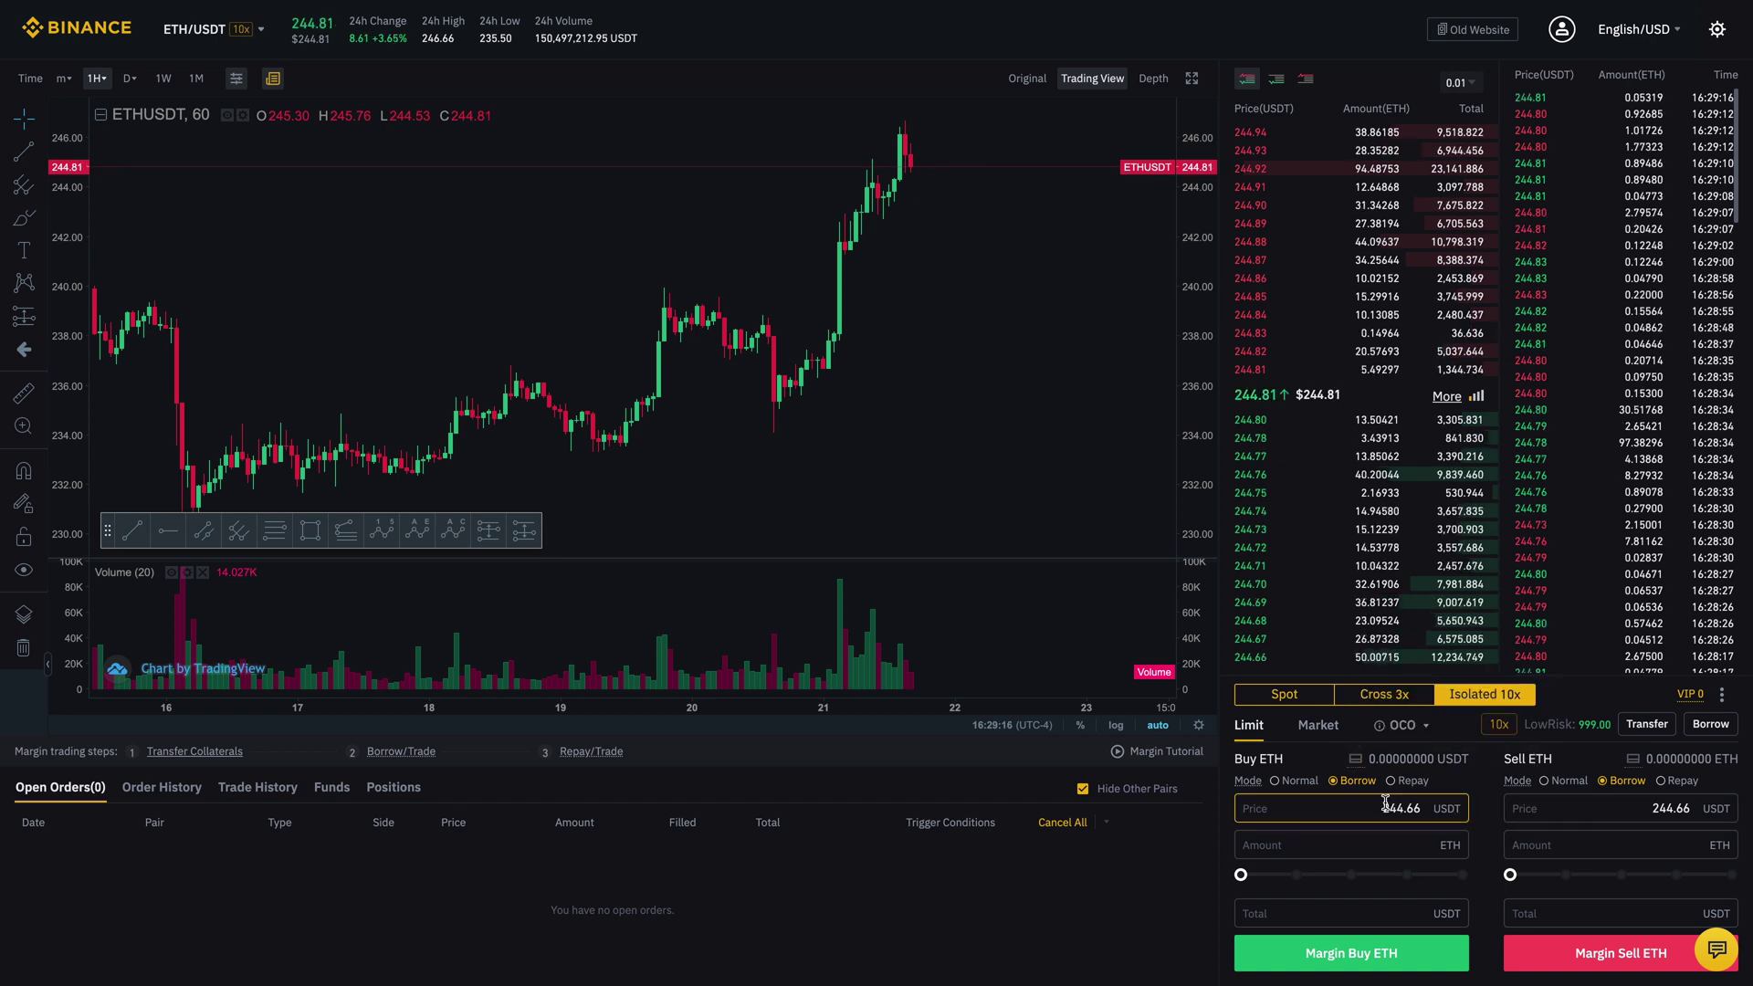
click(1326, 703)
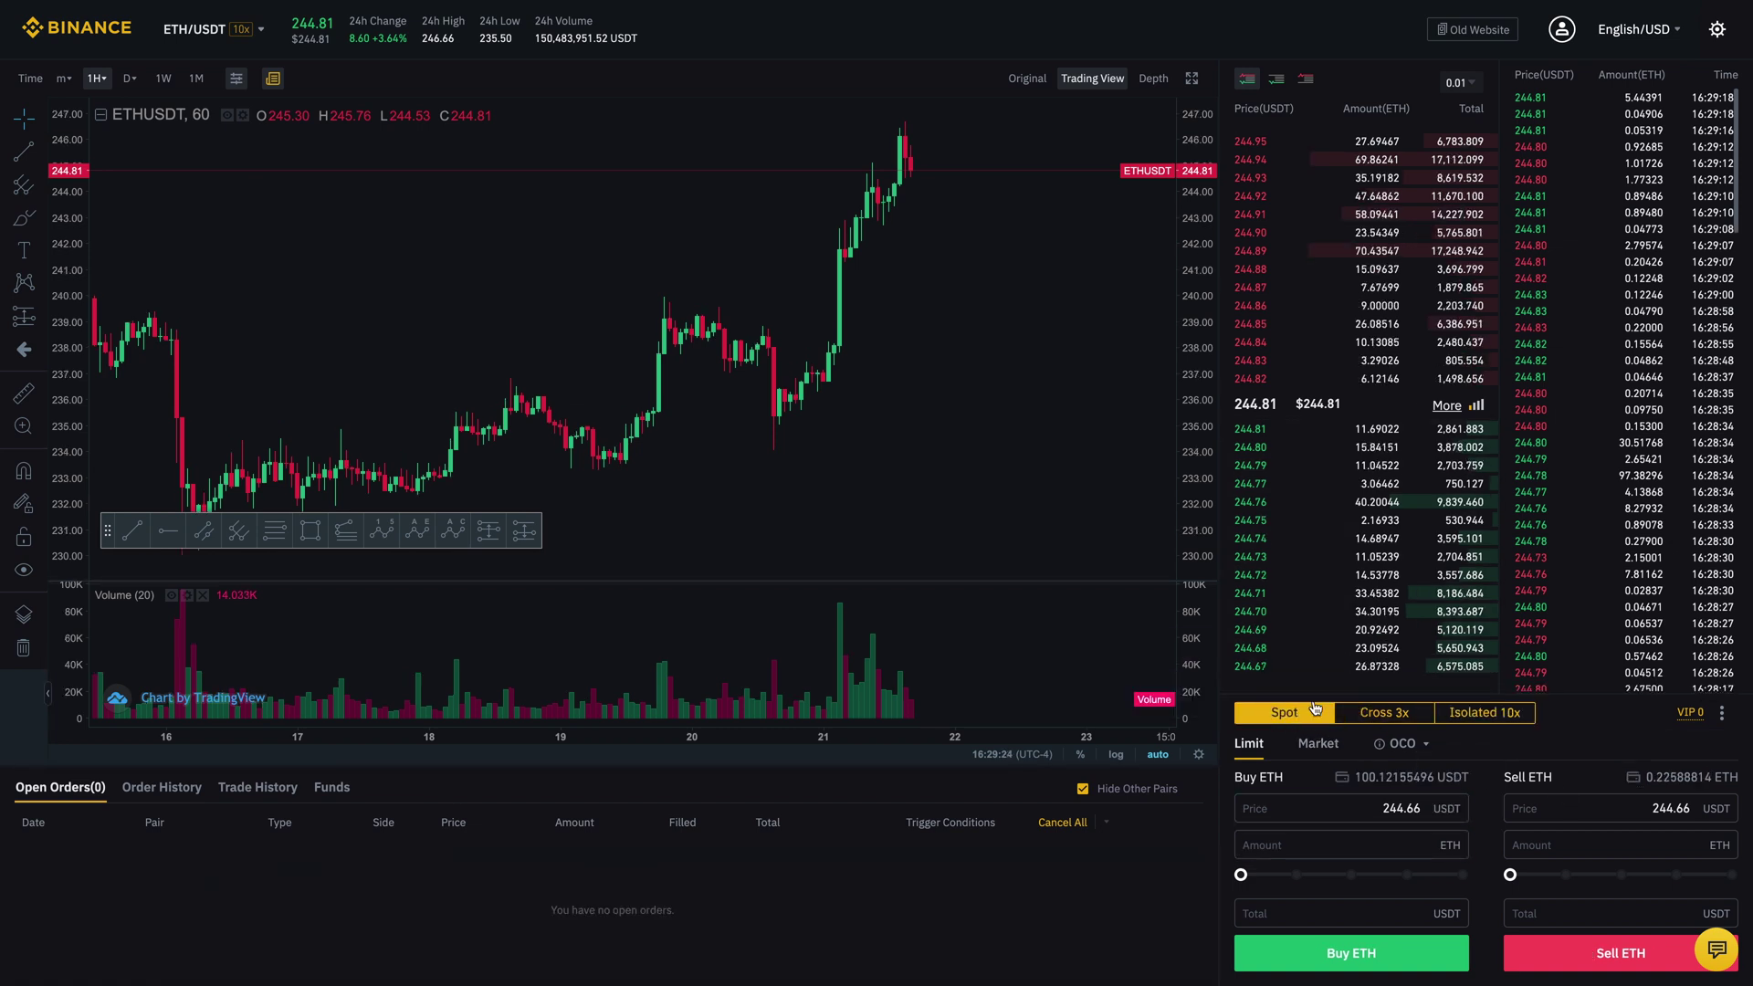
click(1397, 722)
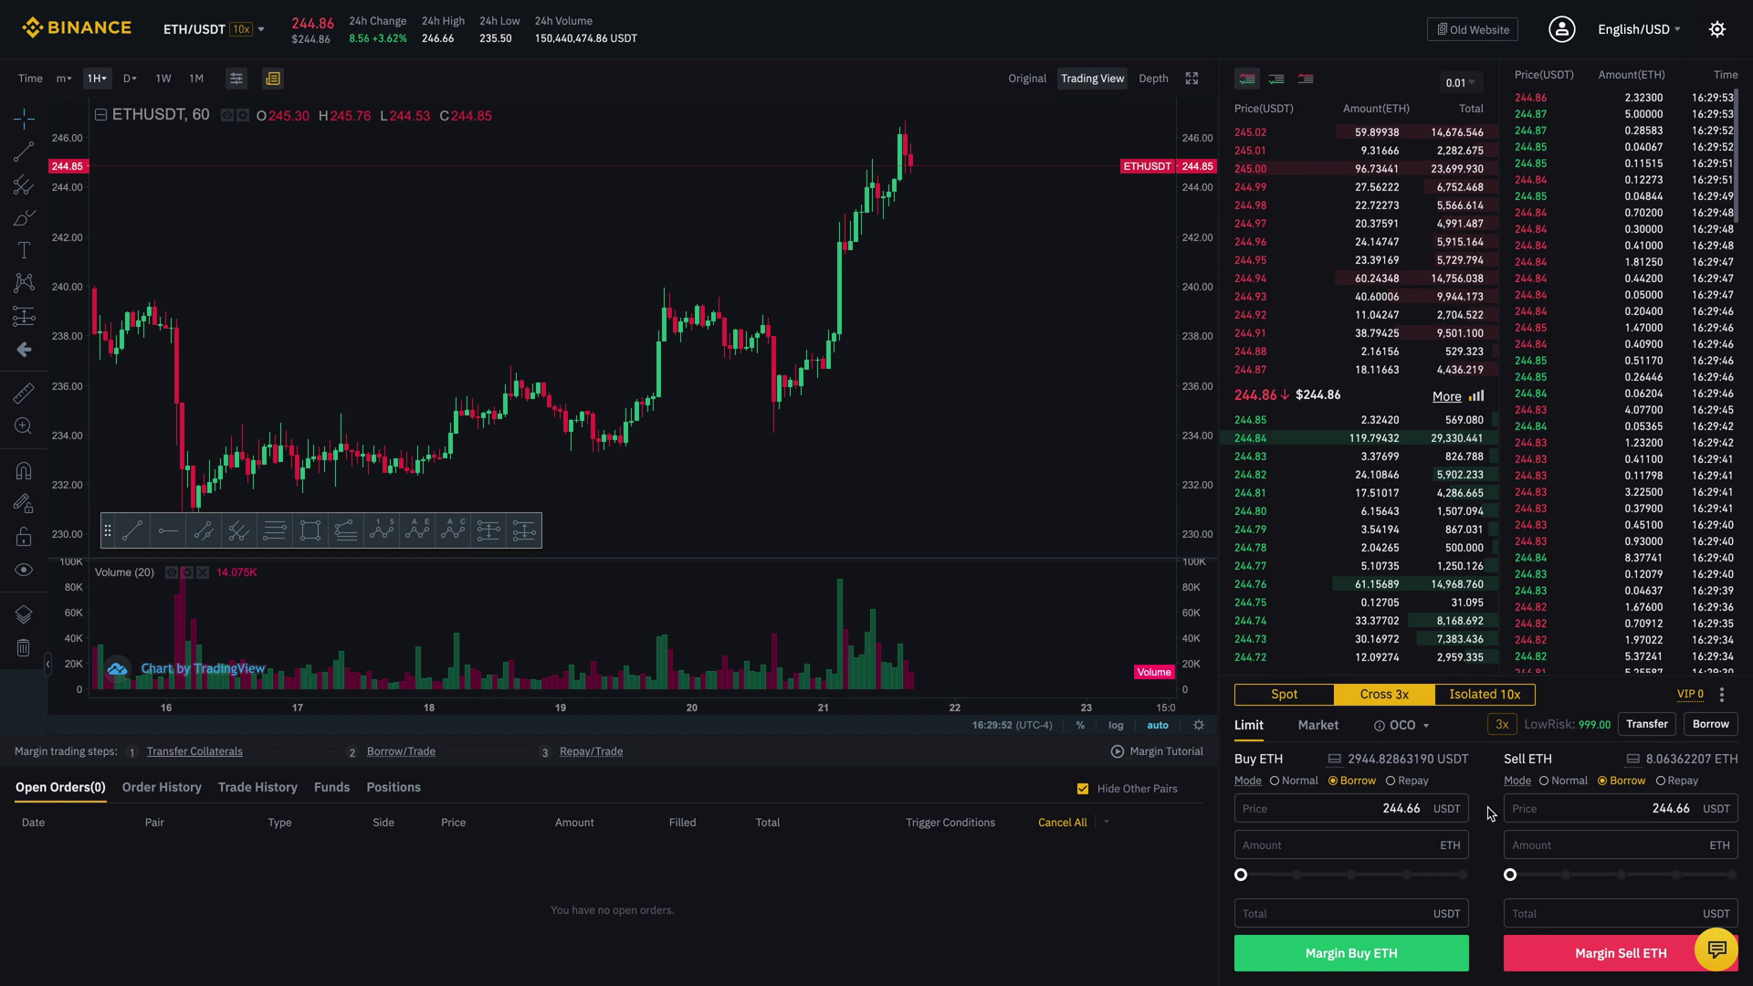
click(1294, 699)
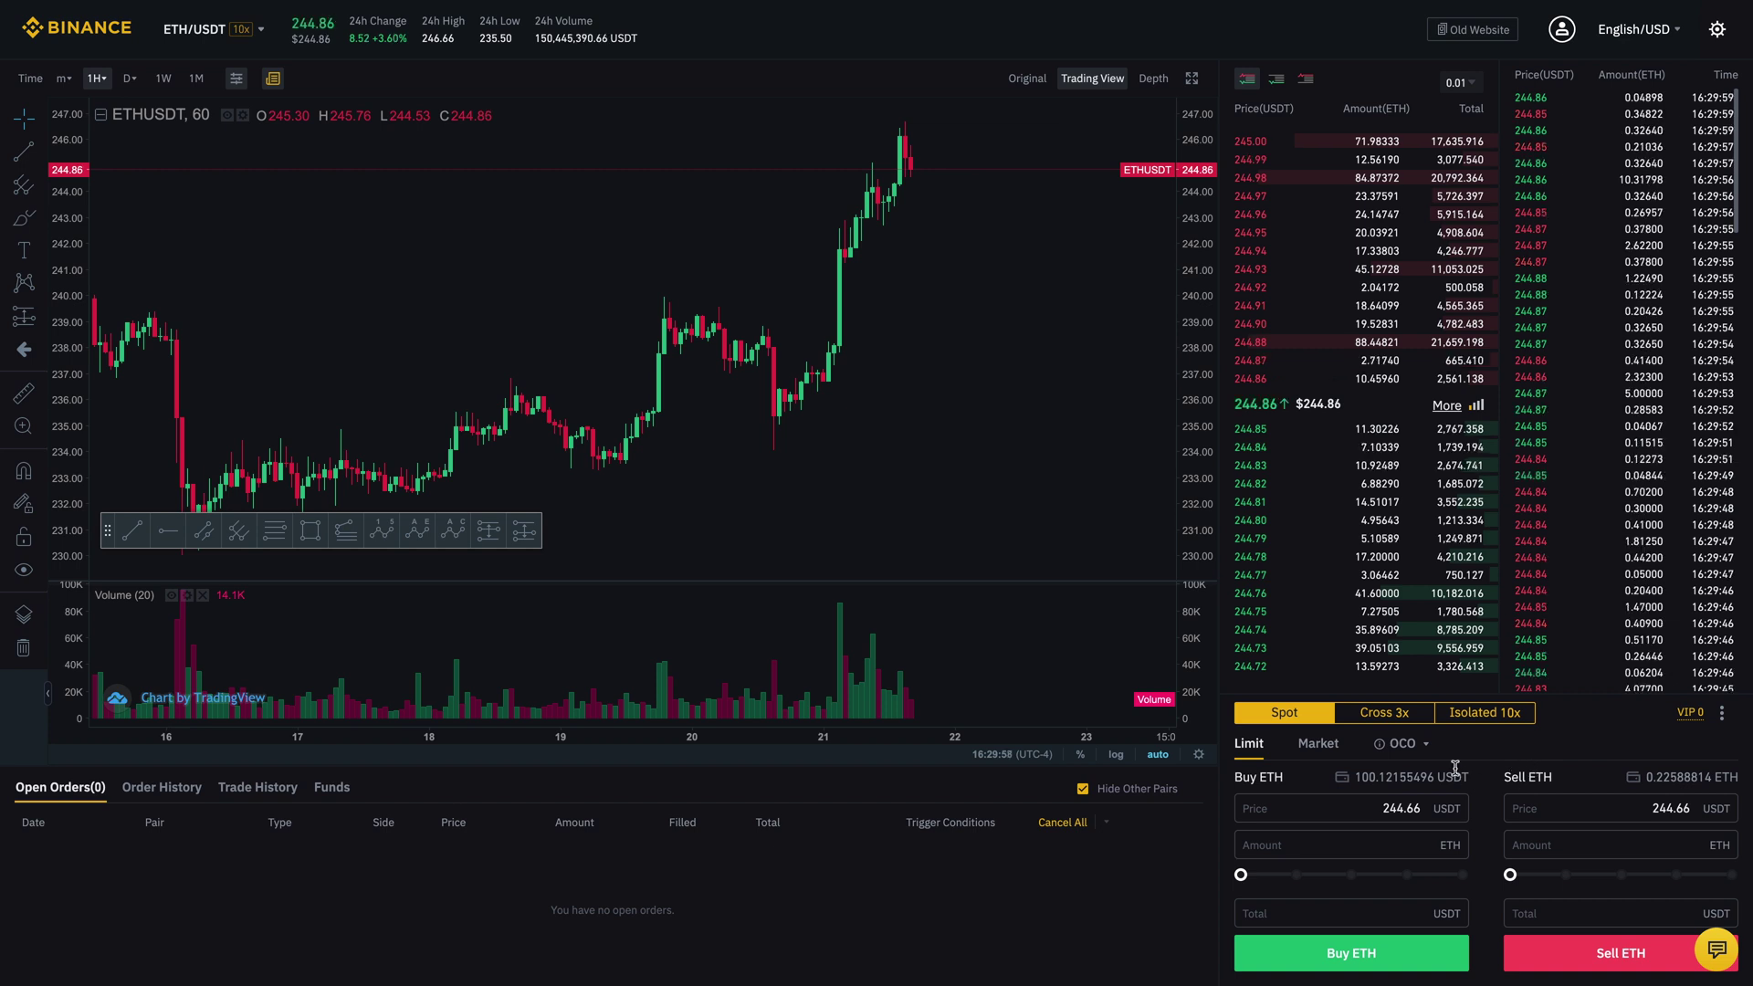
click(1451, 810)
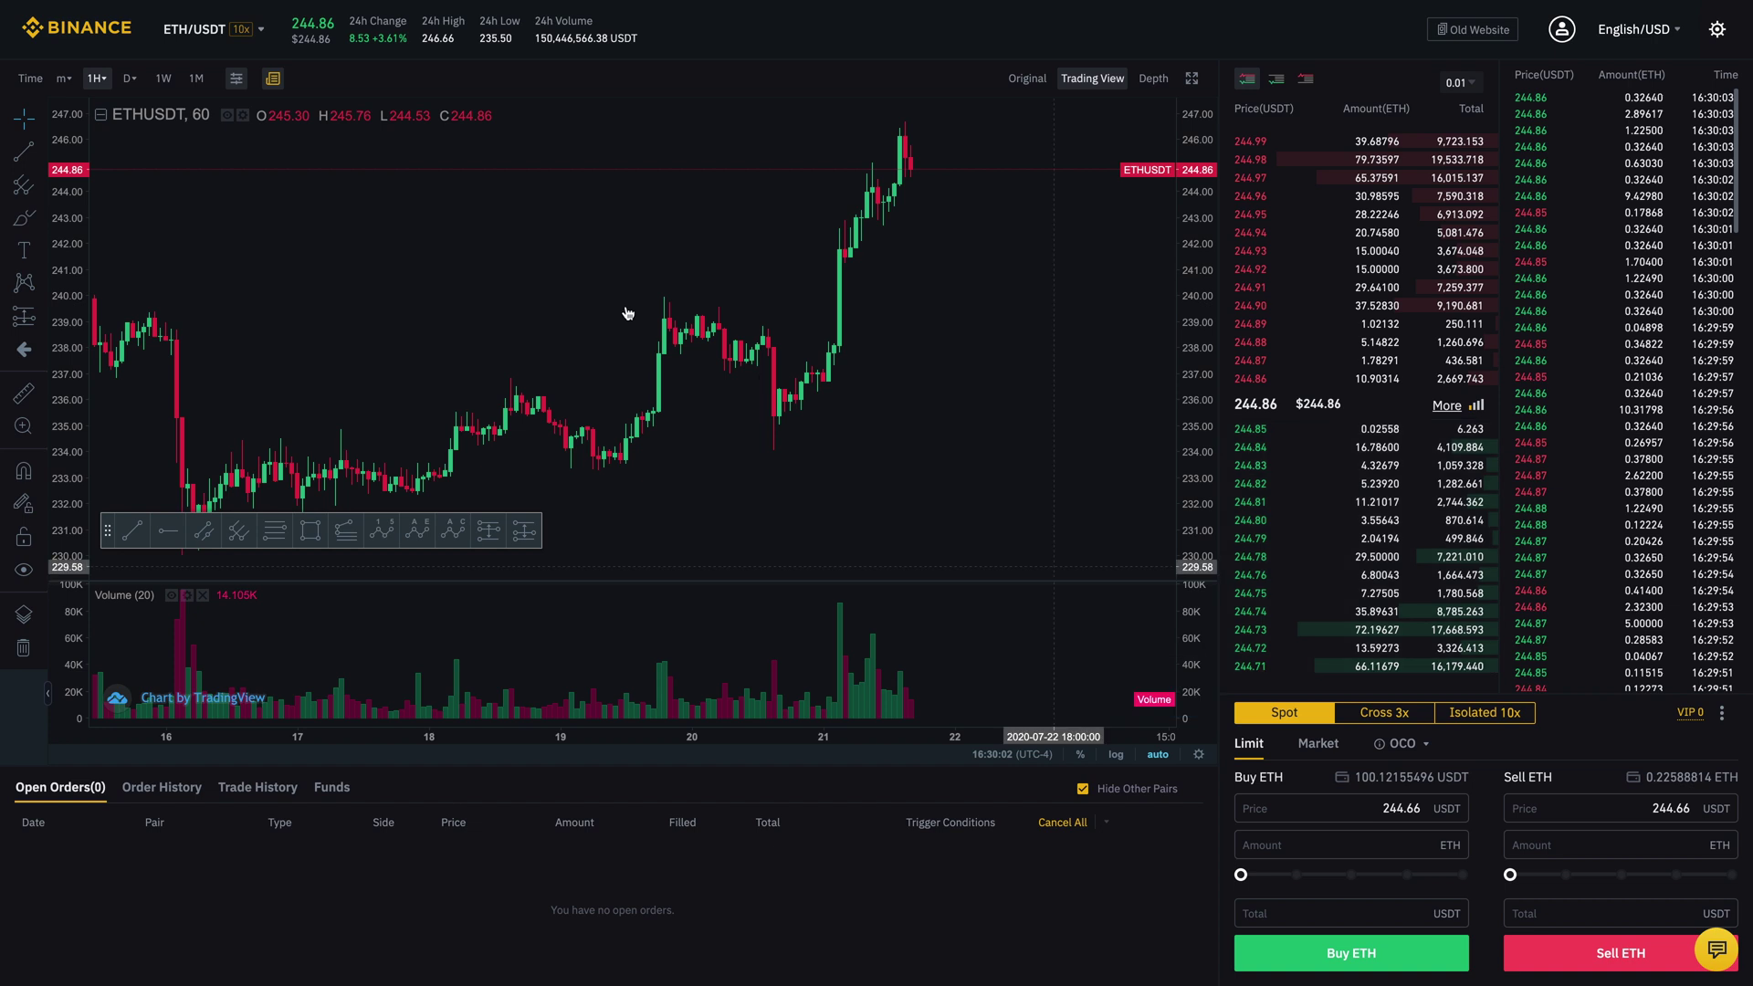